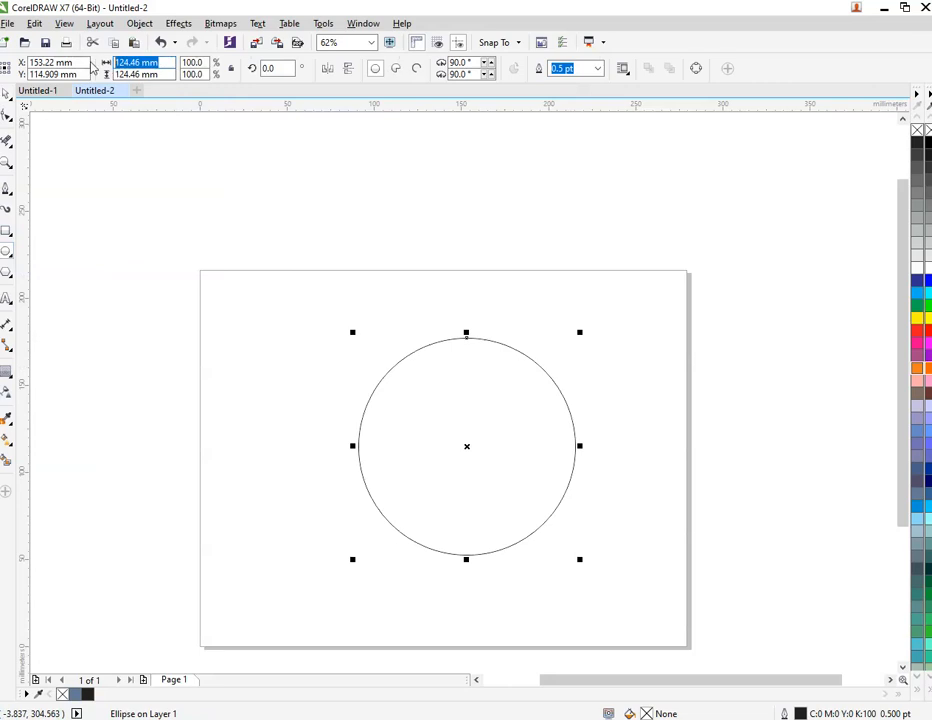
Step: Set the circle's width and height to 100 mm each
text(100)
key(Tab)
text(1)
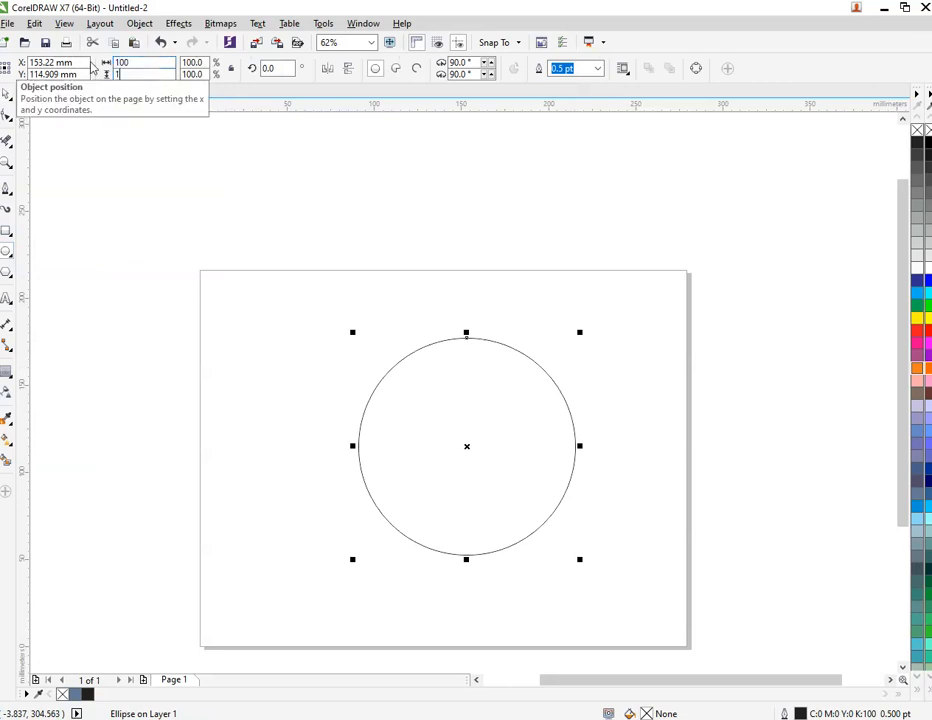
key(Return)
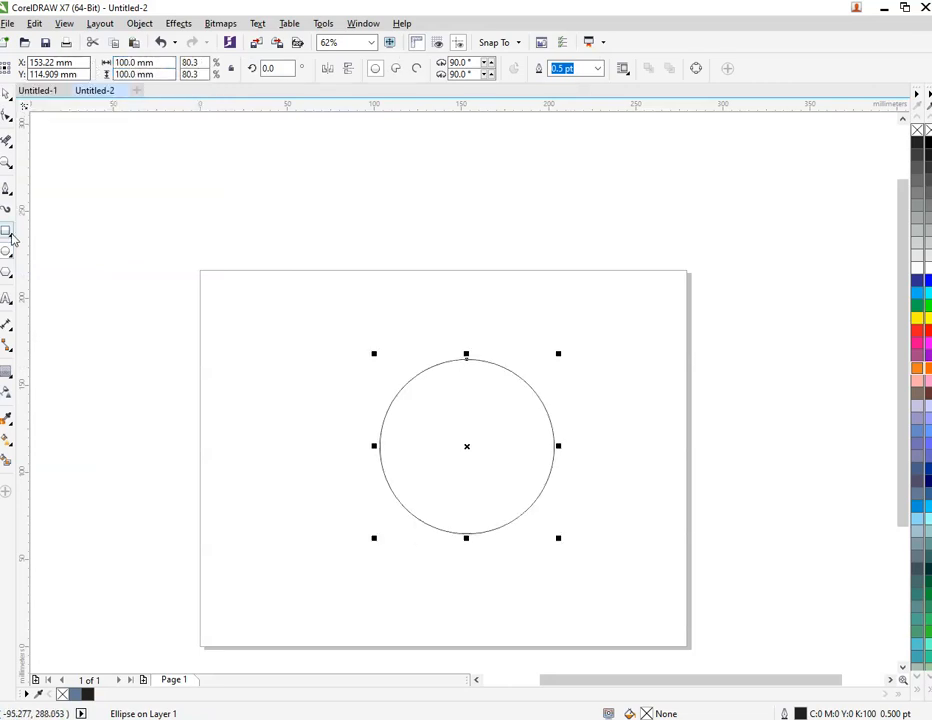
Step: Draw a straight horizontal line about 218 mm long above the page and align its centre with the circle's centre
click(6, 190)
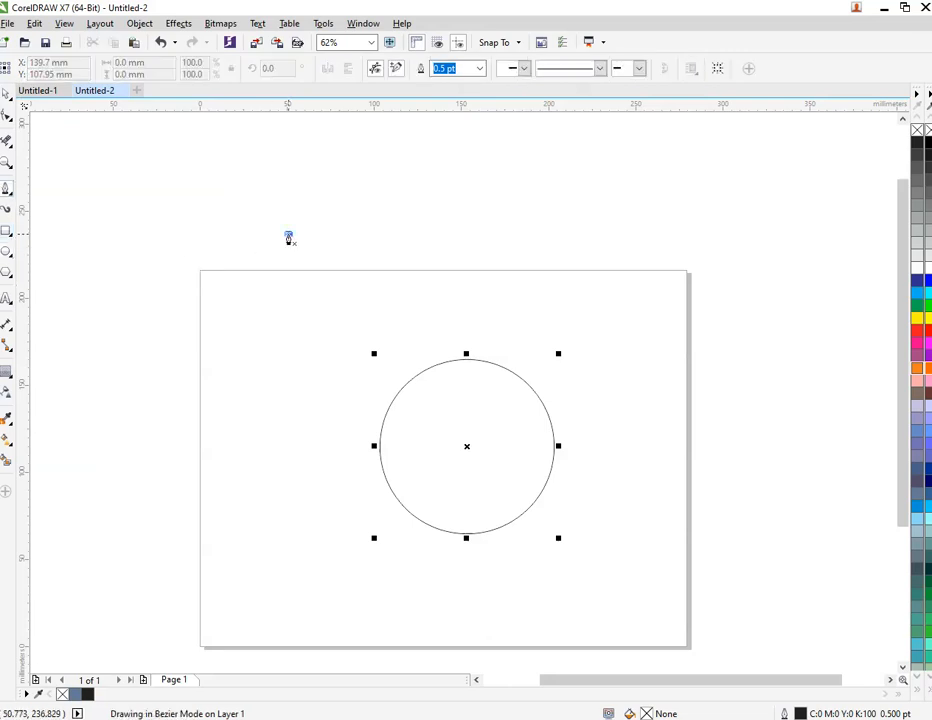
click(288, 234)
click(667, 236)
key(space)
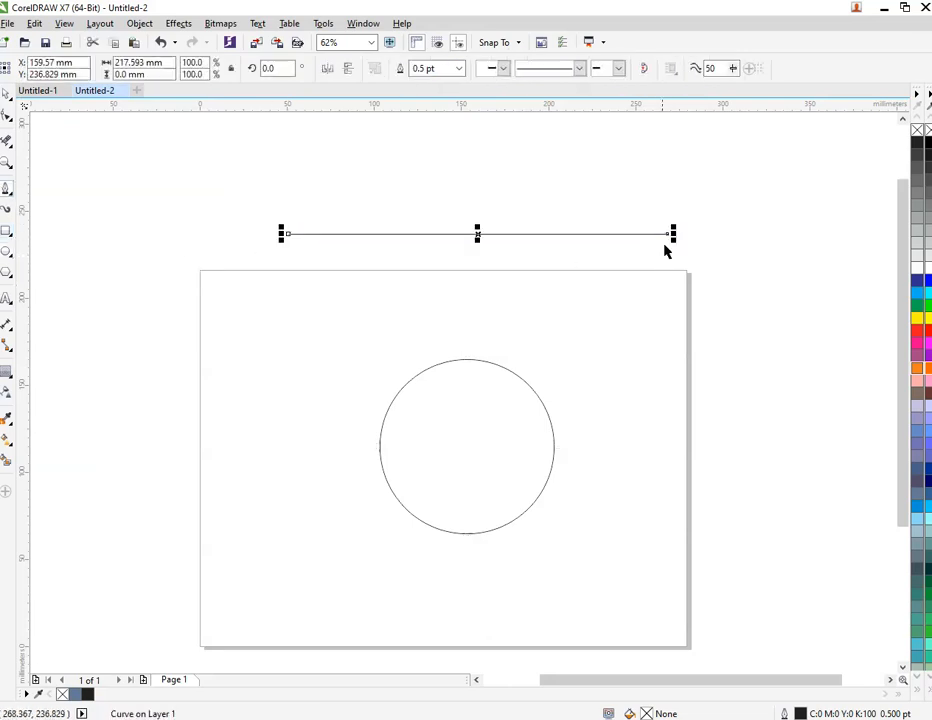
shift+click(510, 453)
key(e)
key(c)
key(Escape)
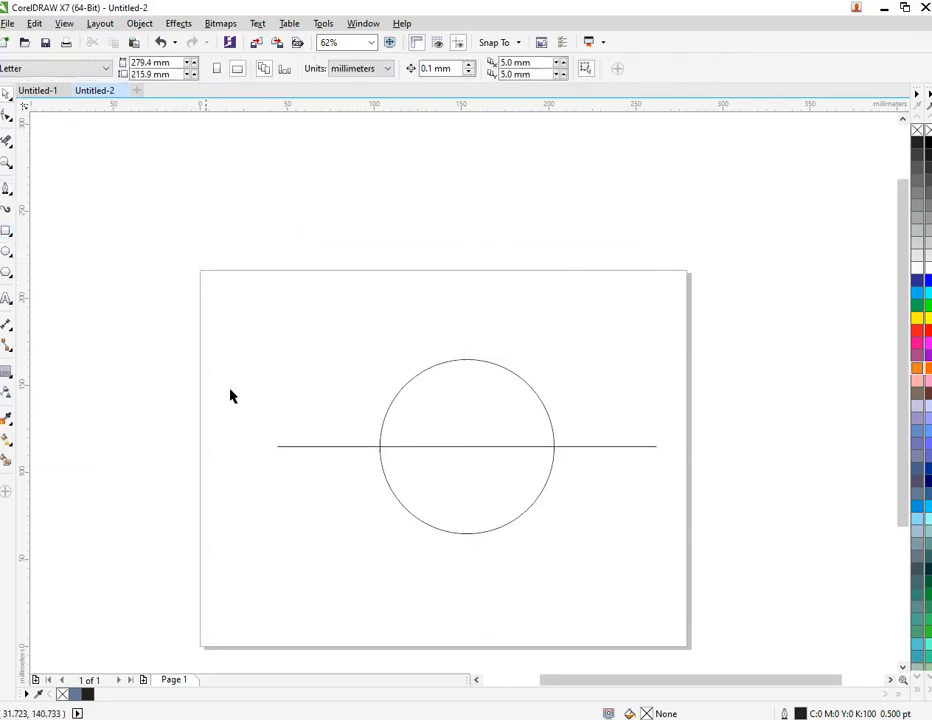
Step: Draw a rectangle about 167 by 79 mm above the circle and align it centred with its bottom edge on the horizontal line
click(6, 231)
drag(173, 119, 612, 343)
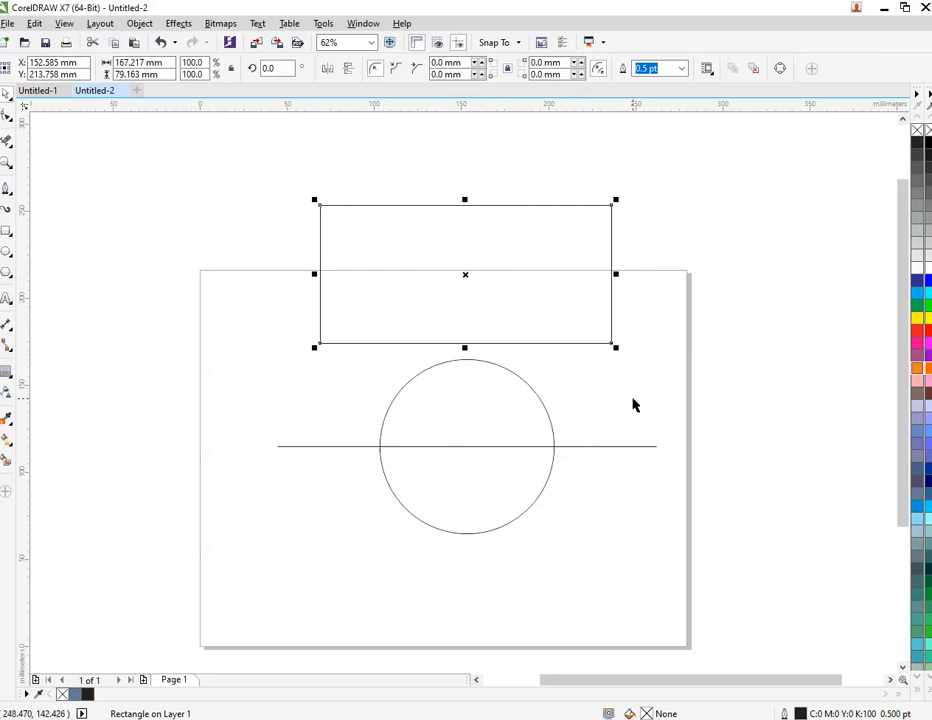
click(632, 399)
click(580, 343)
shift+click(581, 447)
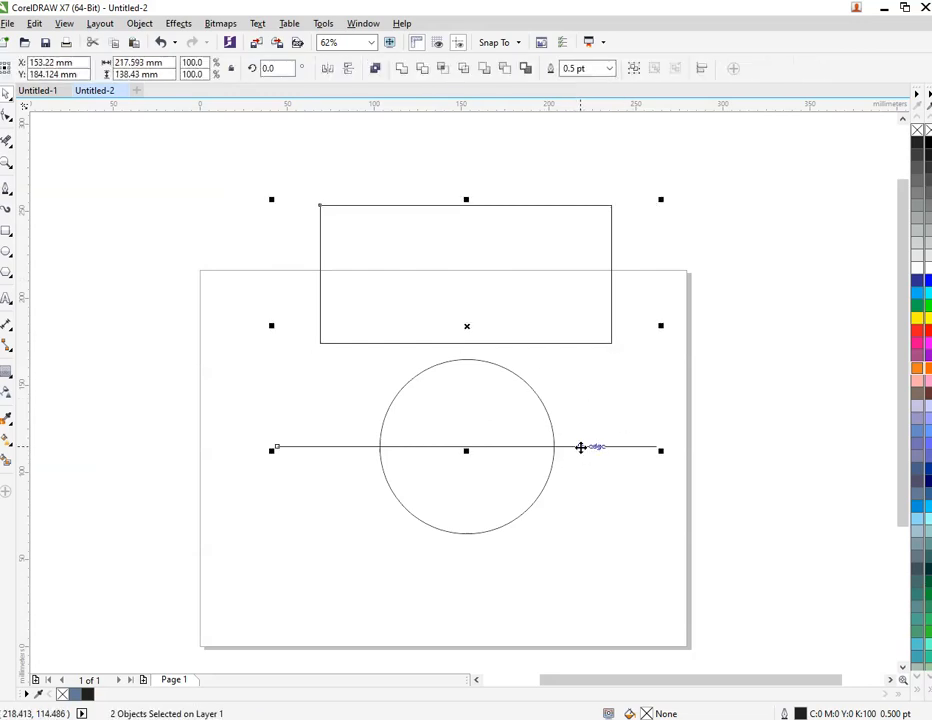
key(b)
click(664, 400)
Step: Delete the horizontal line running through the circle's centre
click(628, 446)
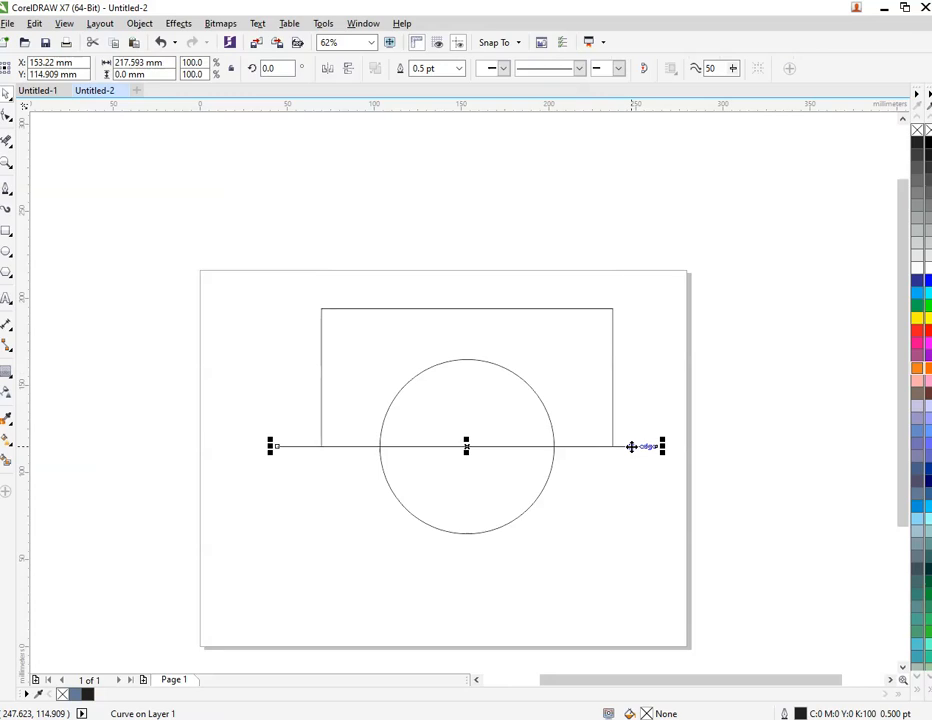
right_click(630, 445)
key(Escape)
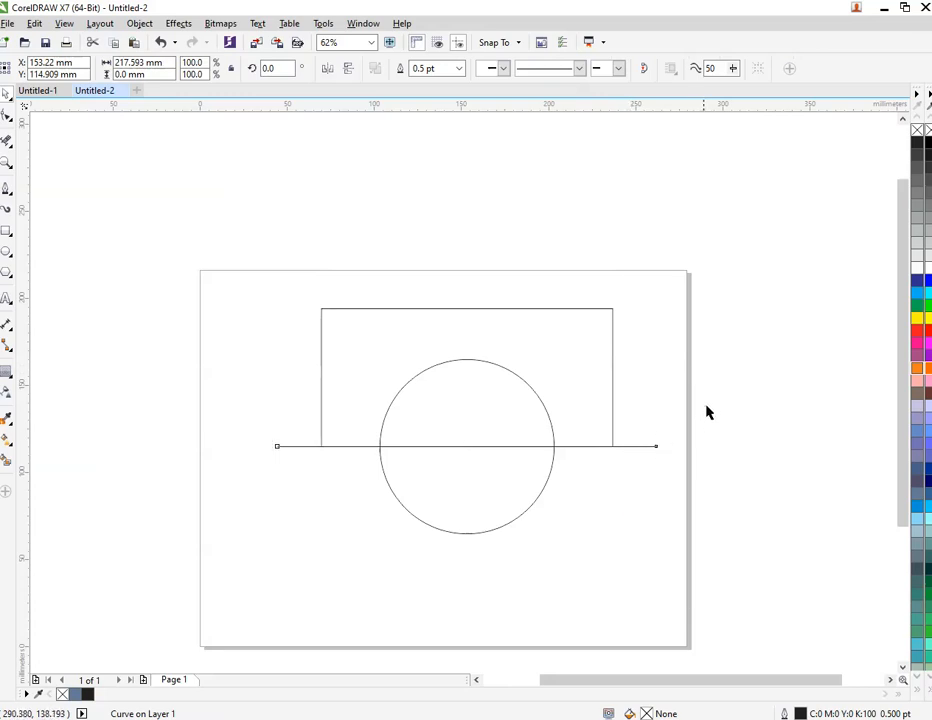
drag(707, 405, 227, 478)
right_click(282, 450)
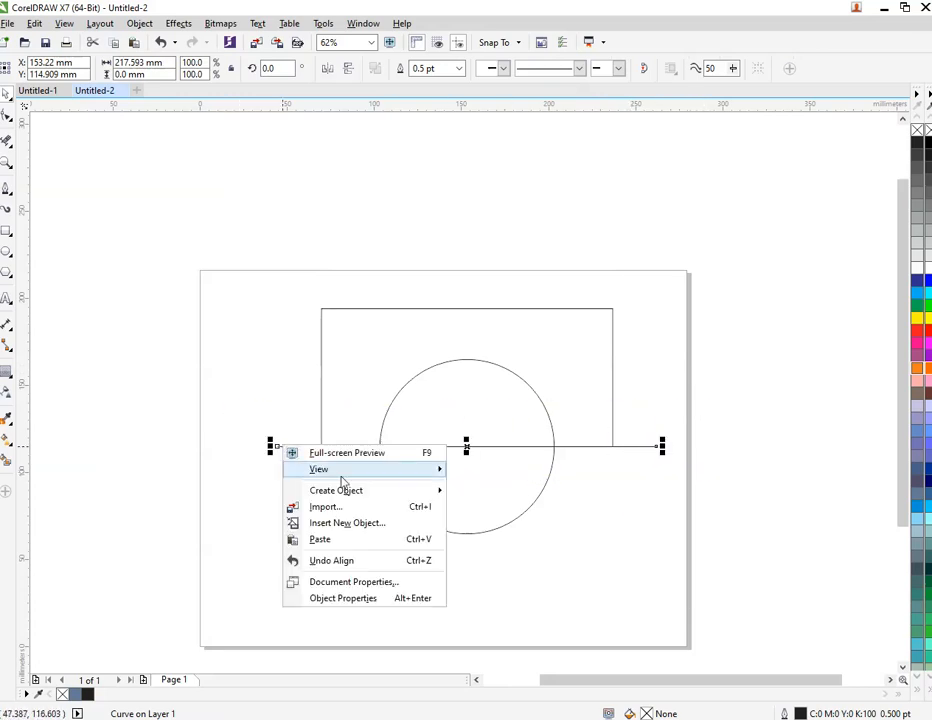
key(Escape)
drag(197, 399, 693, 492)
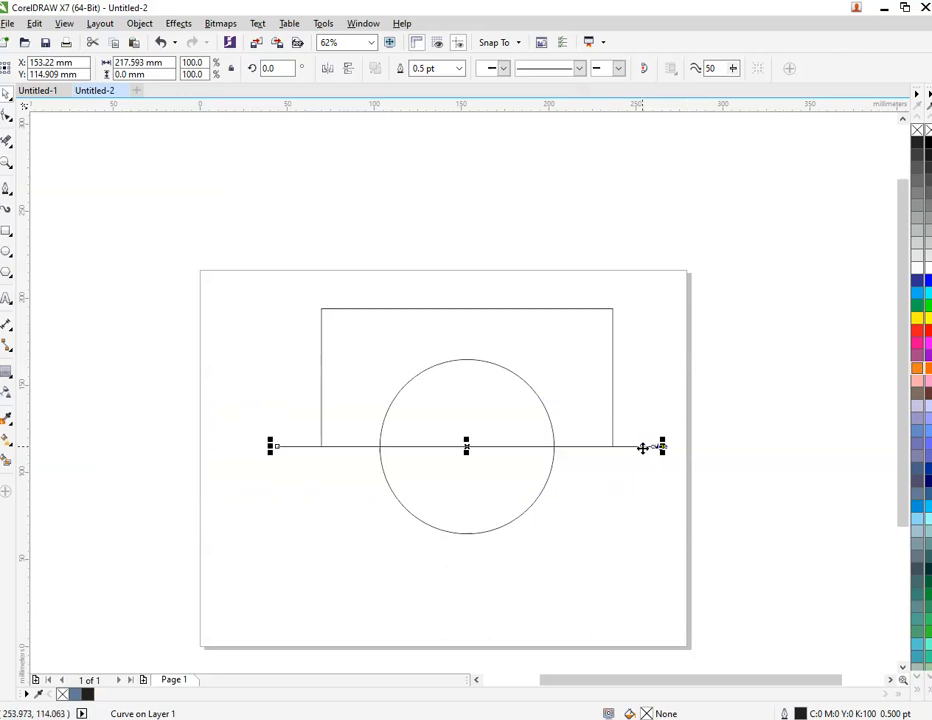
right_click(643, 447)
click(711, 229)
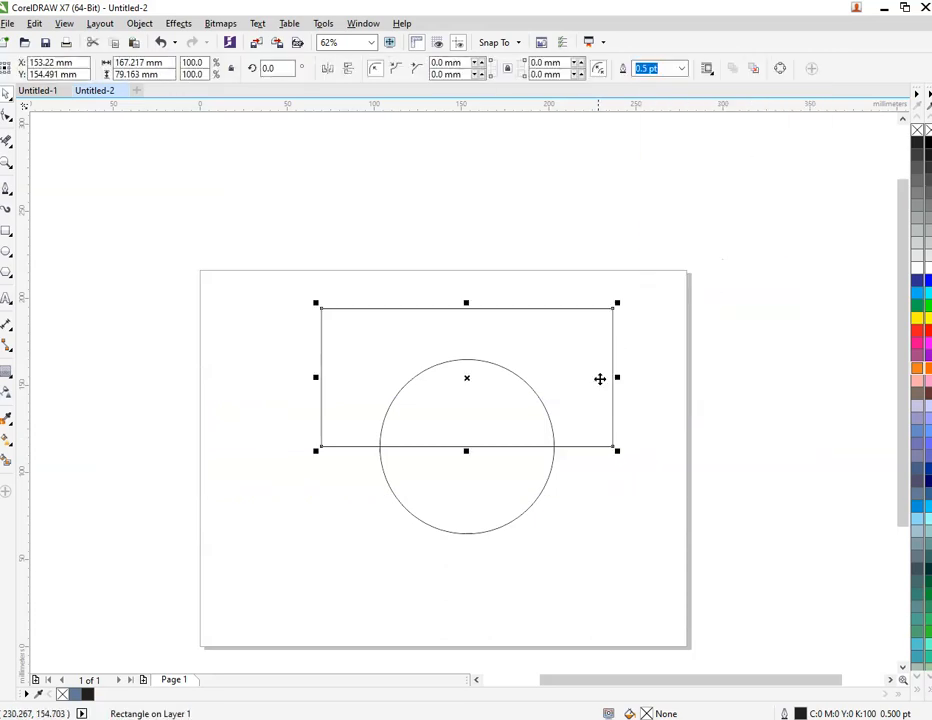
key(ctrl+a)
click(401, 69)
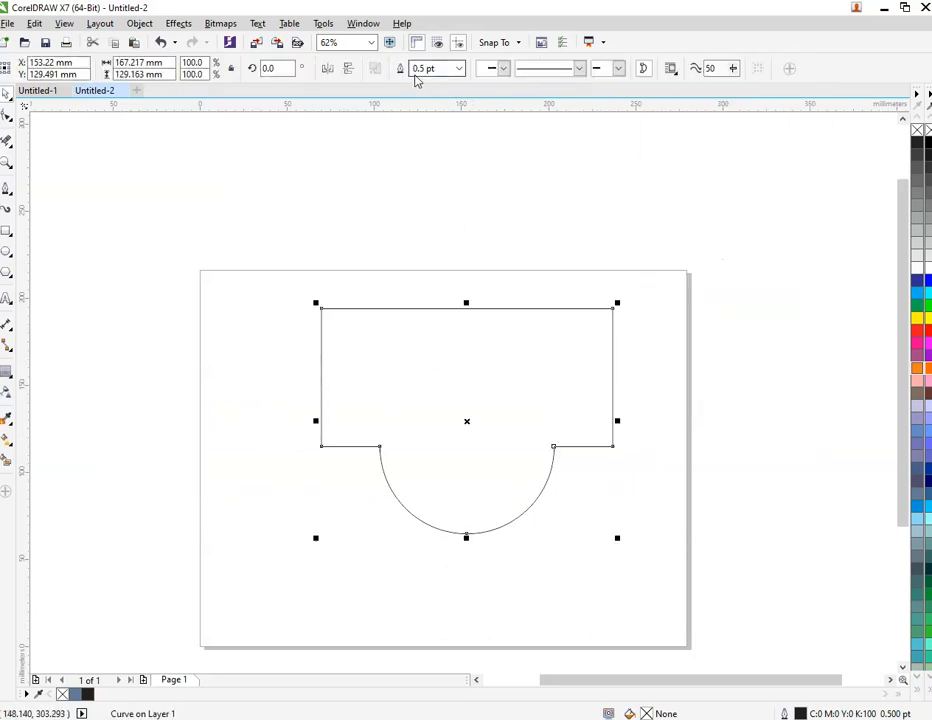
key(ctrl+z)
Step: Trim the circle's upper half with the rectangle, delete the rectangle and select the remaining lower half circle
click(428, 70)
click(535, 414)
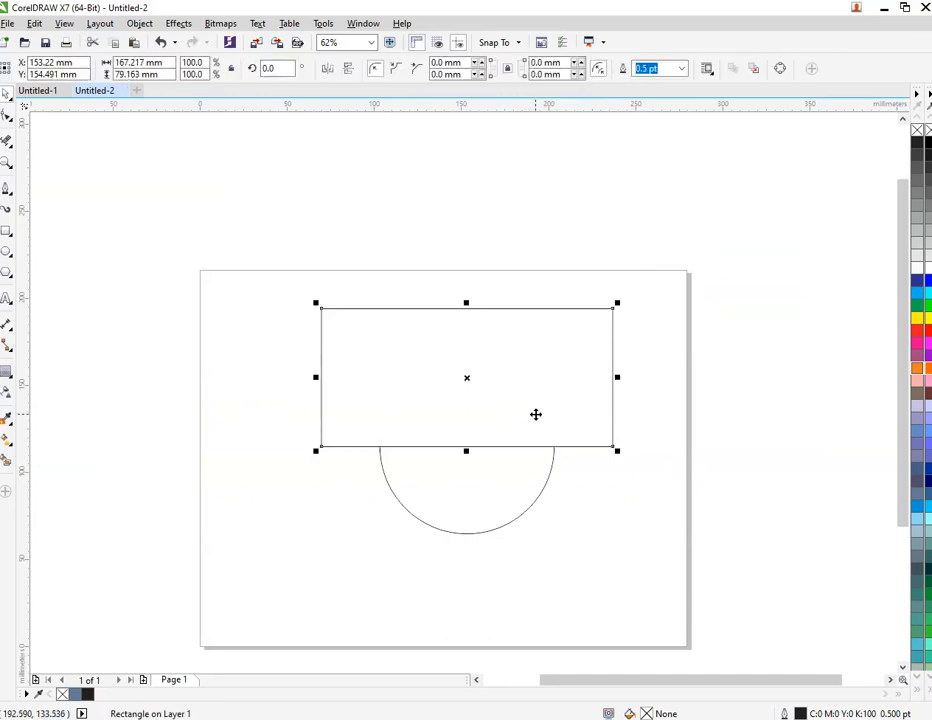
key(Delete)
click(474, 486)
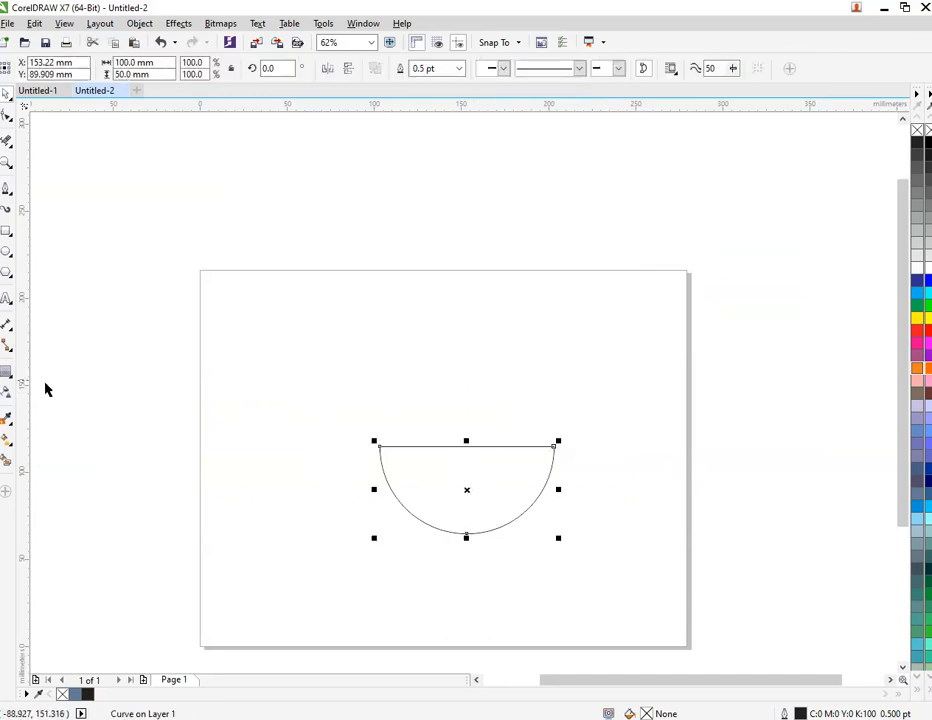
Step: Draw a rectangle above the half circle's left end and size it 36 mm wide by 24 mm high
click(7, 232)
drag(361, 378, 418, 435)
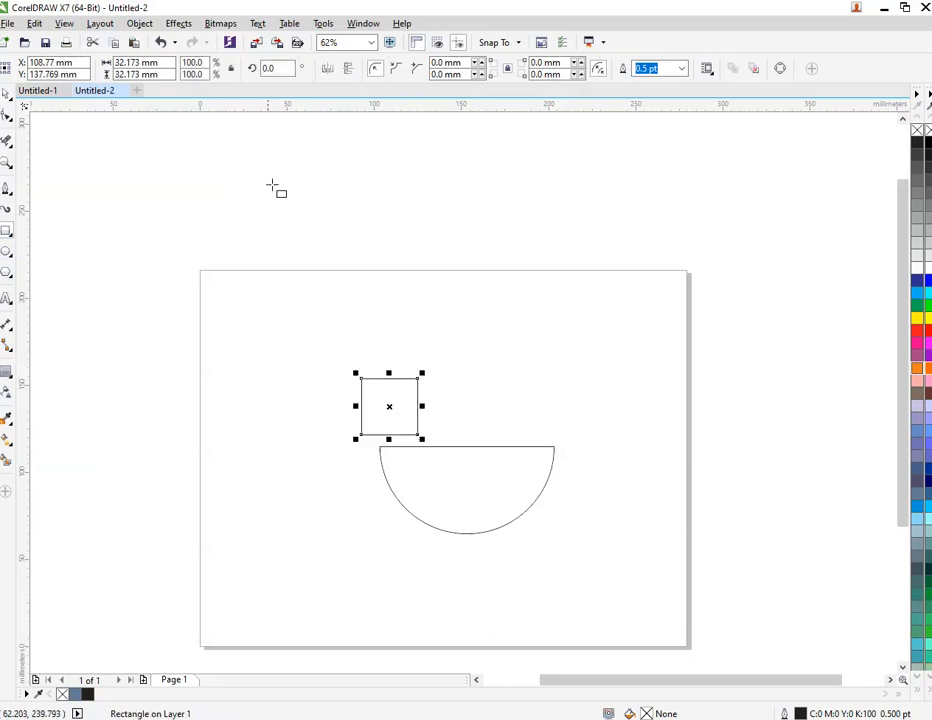
drag(172, 62, 101, 70)
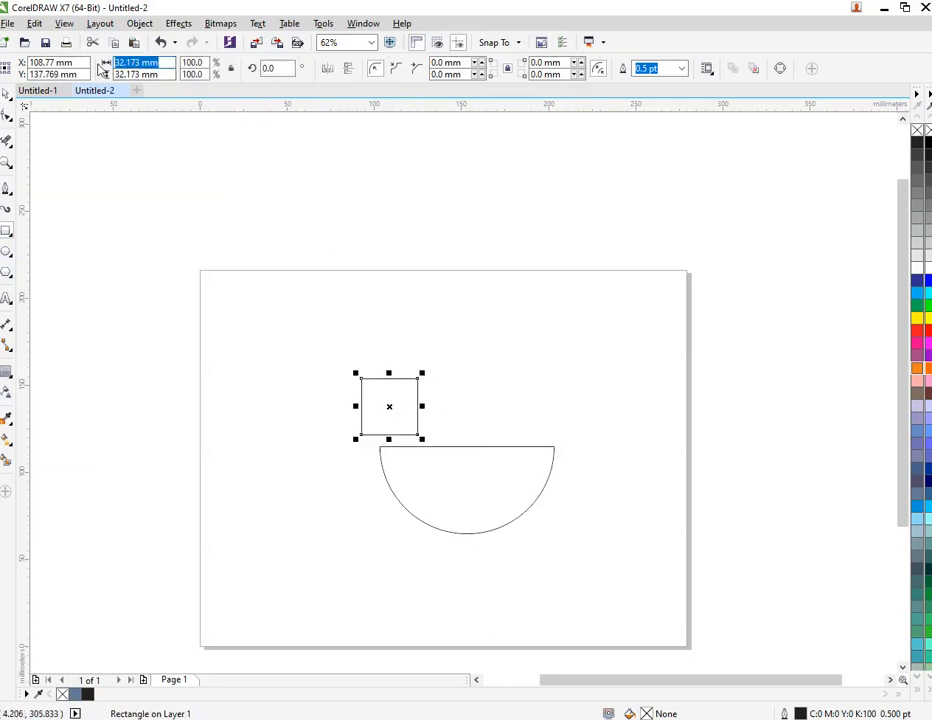
text(36)
key(Tab)
text(24)
key(Return)
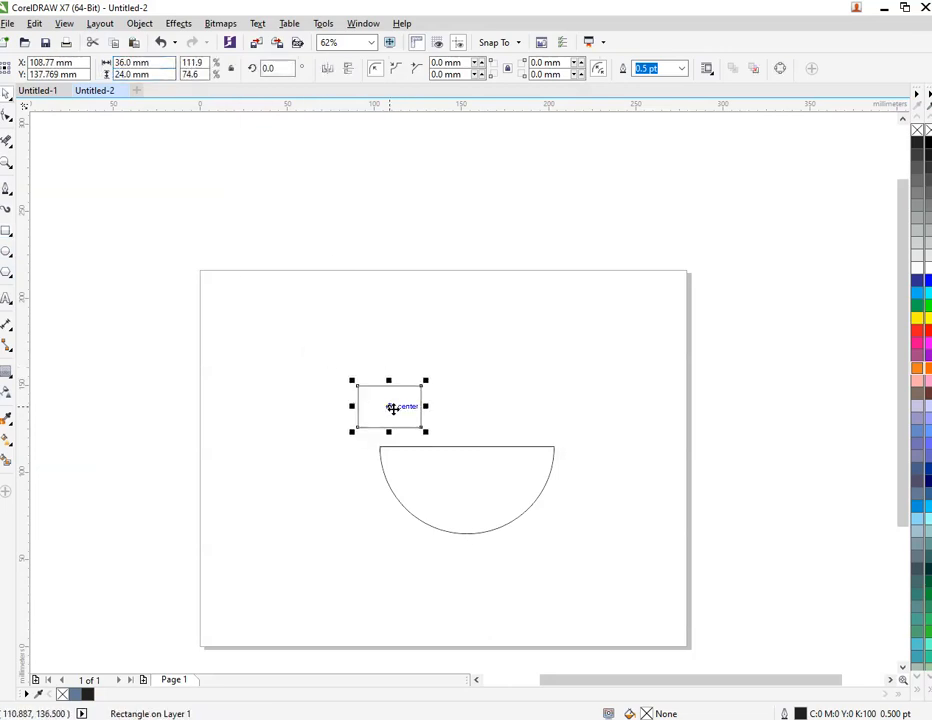
Step: Move the small rectangle so its lower left corner sits exactly on the half circle's upper left corner
scroll(391, 408, up, 4)
drag(378, 399, 465, 480)
scroll(406, 531, up, 2)
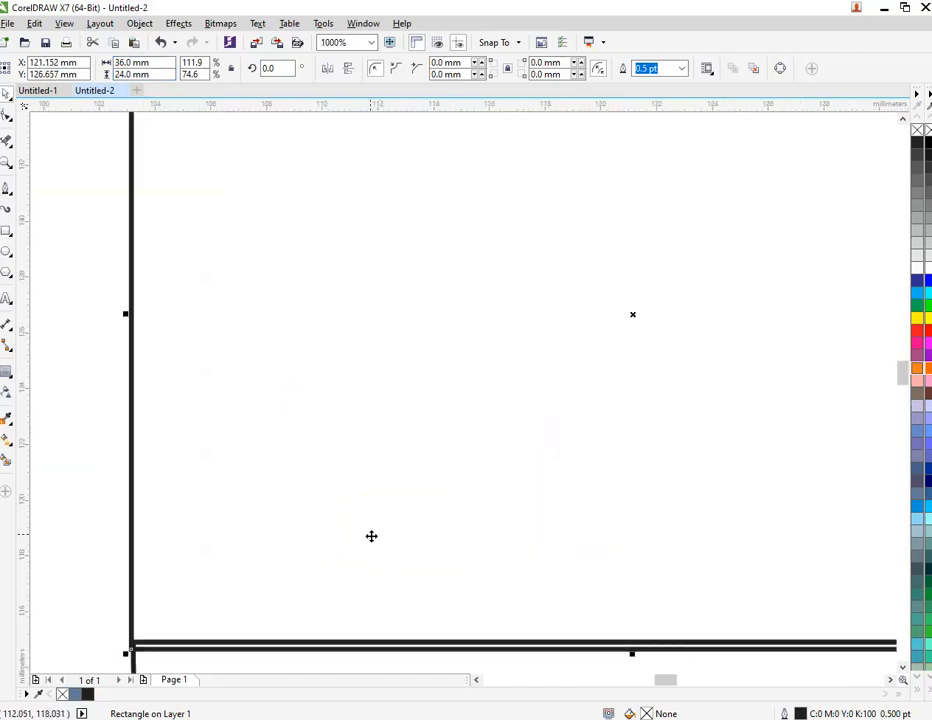
scroll(373, 537, down, 1)
scroll(339, 589, up, 2)
scroll(435, 499, down, 1)
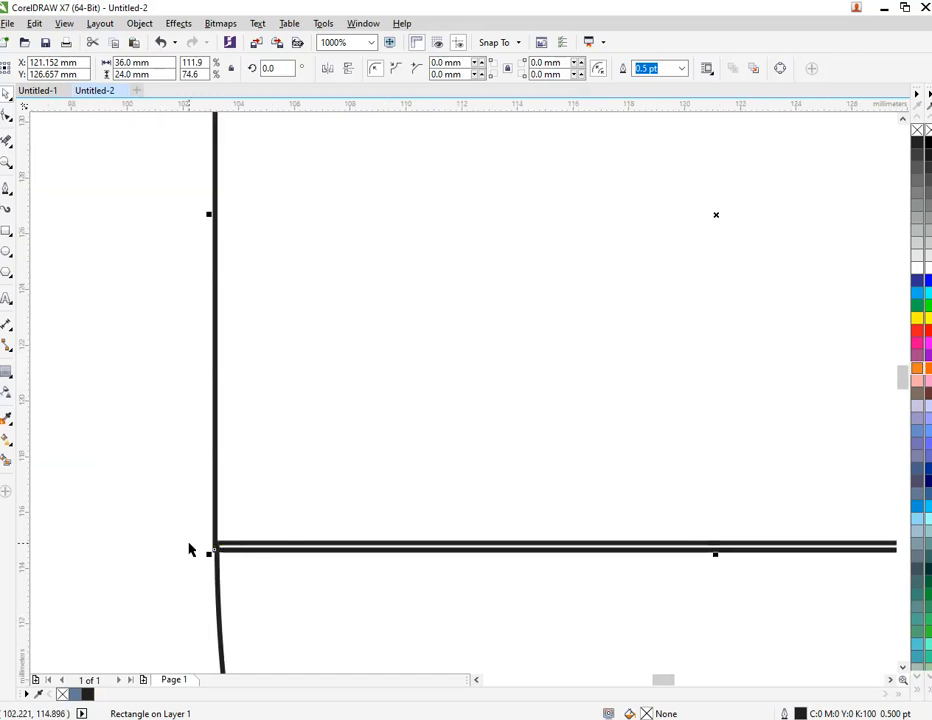
scroll(189, 549, up, 1)
scroll(252, 525, up, 4)
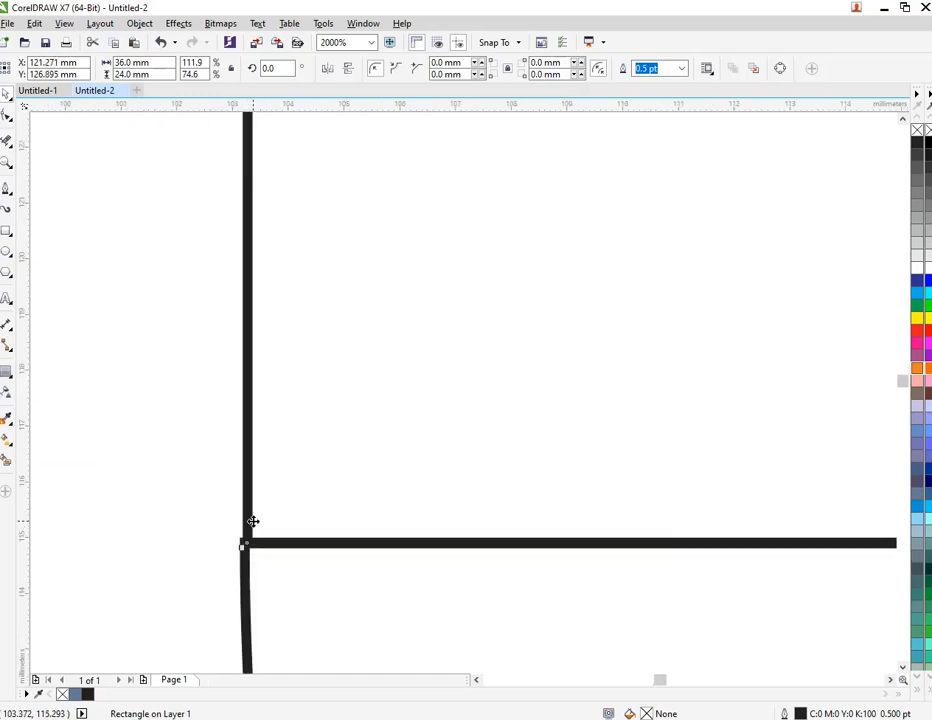
drag(267, 539, 248, 535)
scroll(248, 535, down, 6)
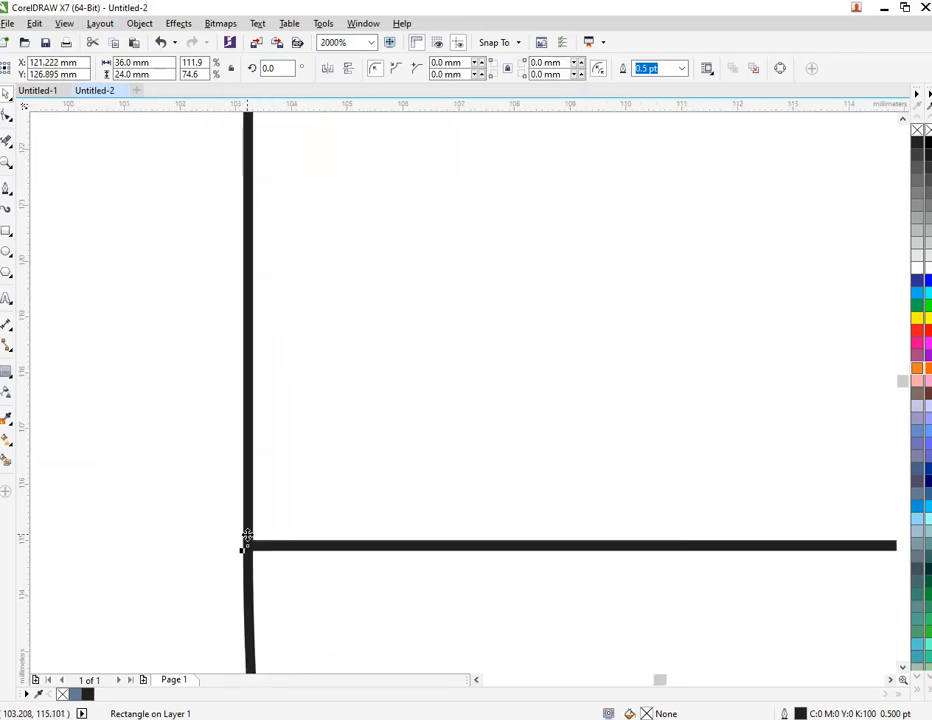
scroll(247, 537, down, 2)
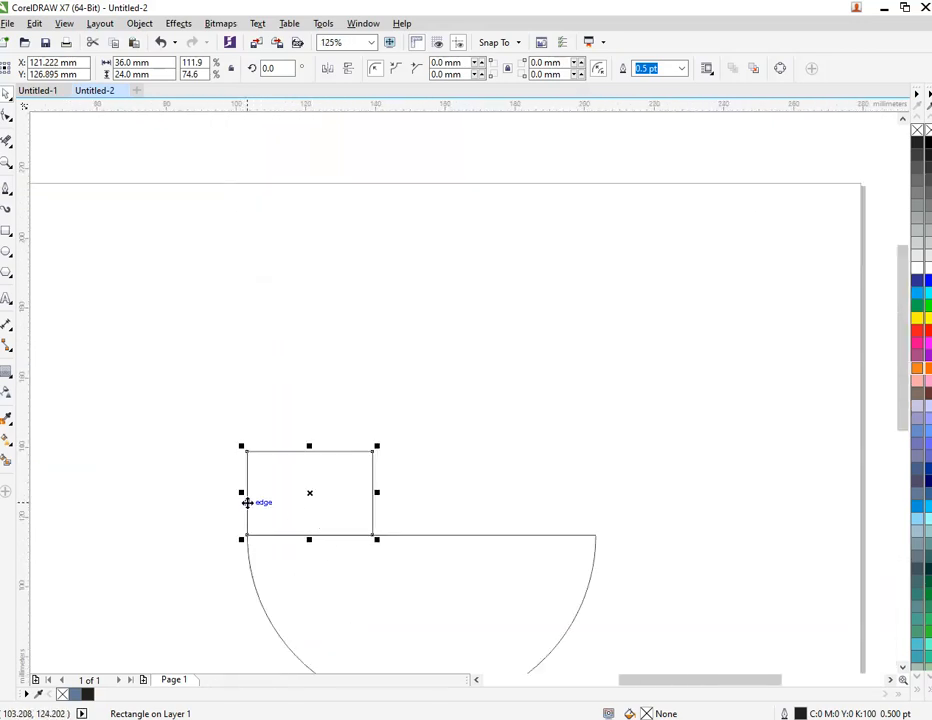
Step: Duplicate the small rectangle and move one copy horizontally so its lower right corner meets the half circle's upper right corner
right_click(307, 492)
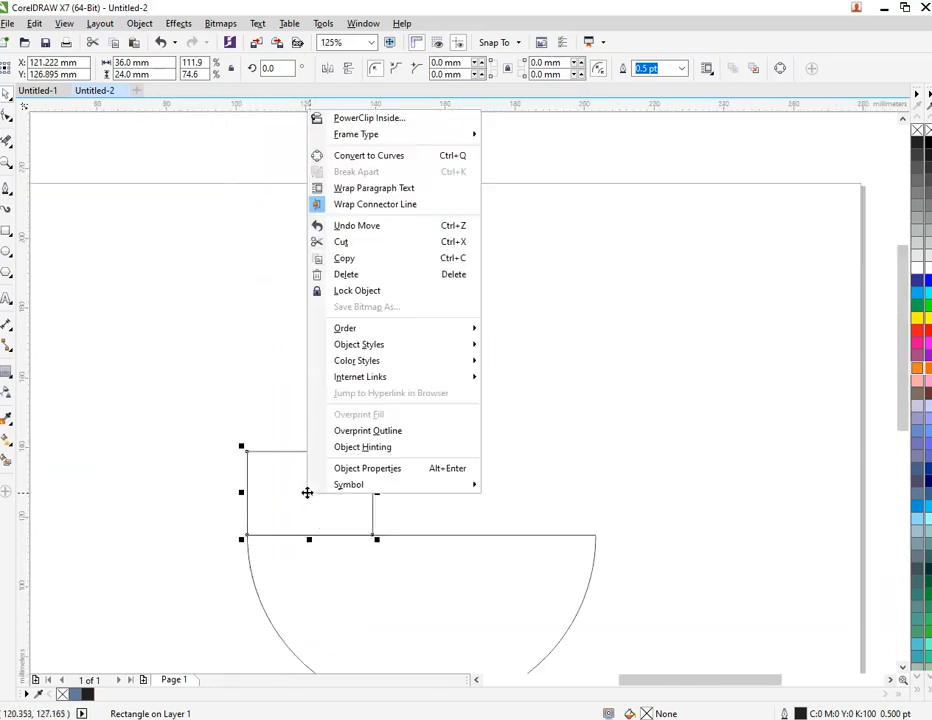
click(444, 259)
right_click(451, 270)
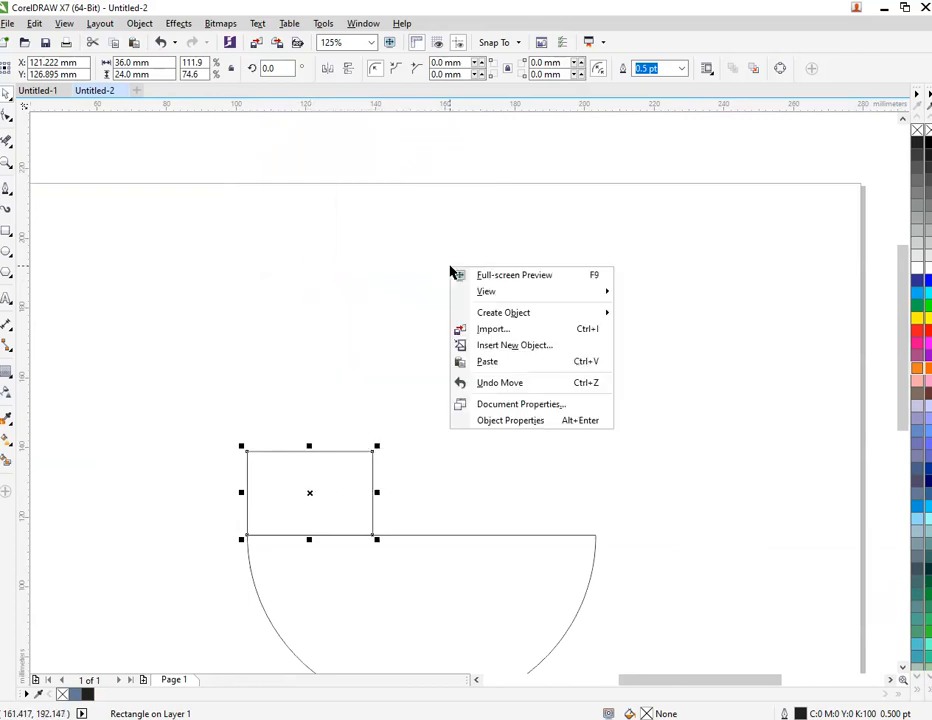
click(525, 362)
click(287, 505)
drag(296, 493, 557, 497)
scroll(576, 526, up, 4)
scroll(628, 563, up, 8)
scroll(557, 497, down, 12)
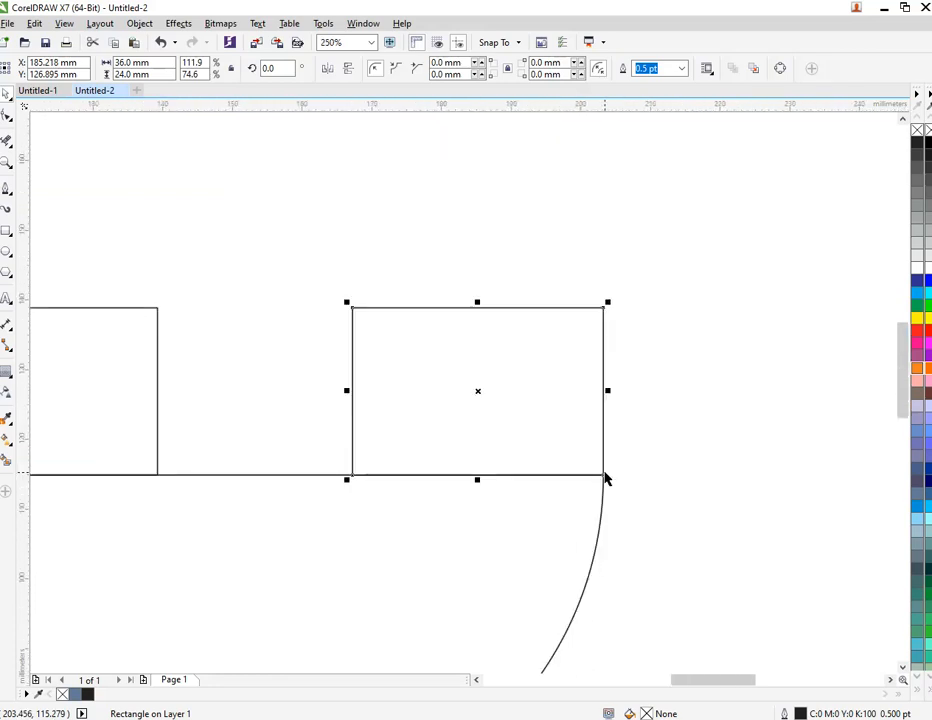
click(6, 253)
mouse_move(228, 226)
mouse_down()
mouse_move(279, 261)
mouse_move(316, 314)
mouse_up()
key(ctrl+z)
Step: Draw a circle about 36 mm across fitting the left rectangle's width and centre it on that rectangle's top edge
scroll(270, 398, up, 2)
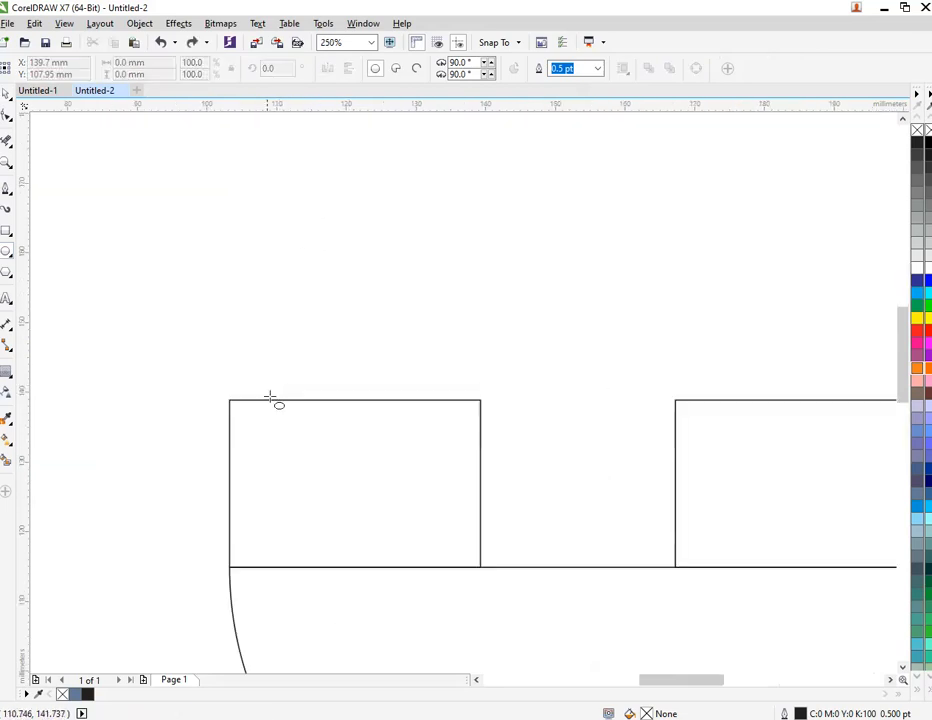
drag(229, 399, 481, 601)
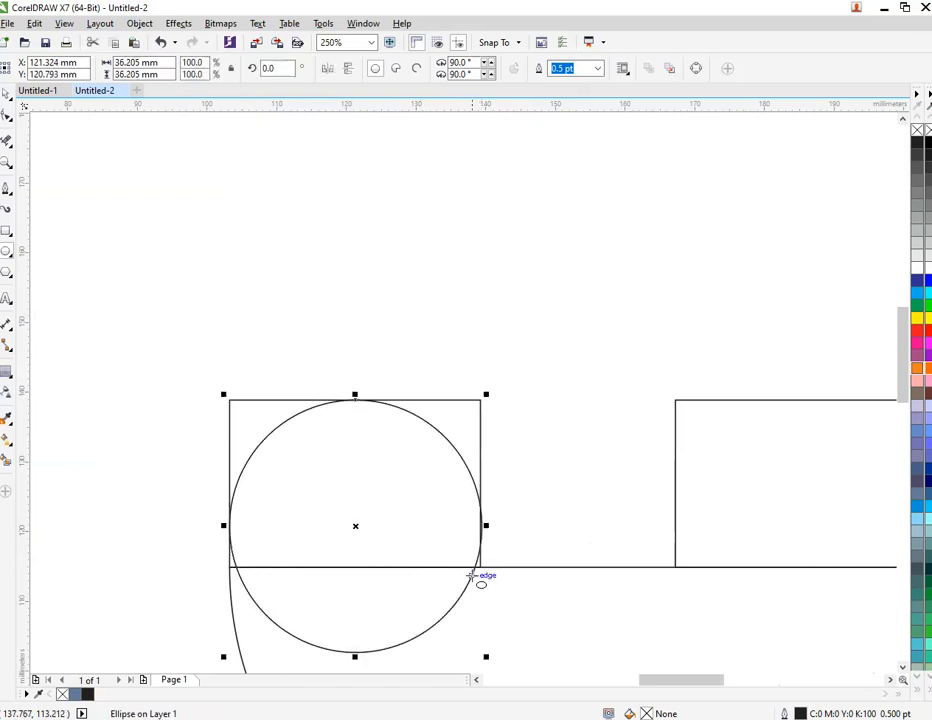
scroll(487, 537, up, 6)
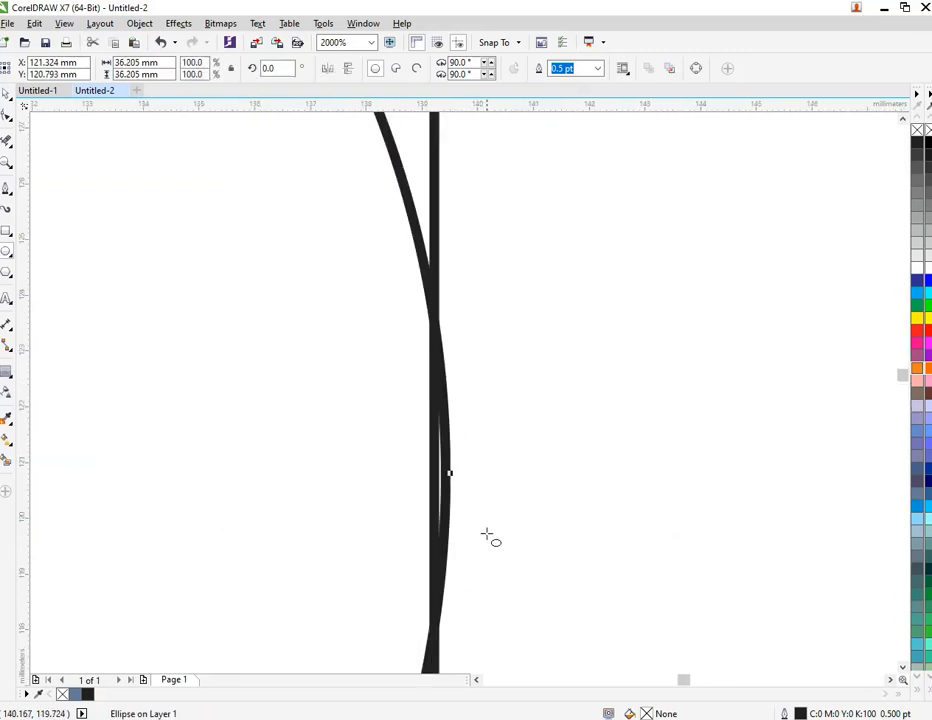
scroll(450, 473, down, 4)
scroll(458, 484, down, 2)
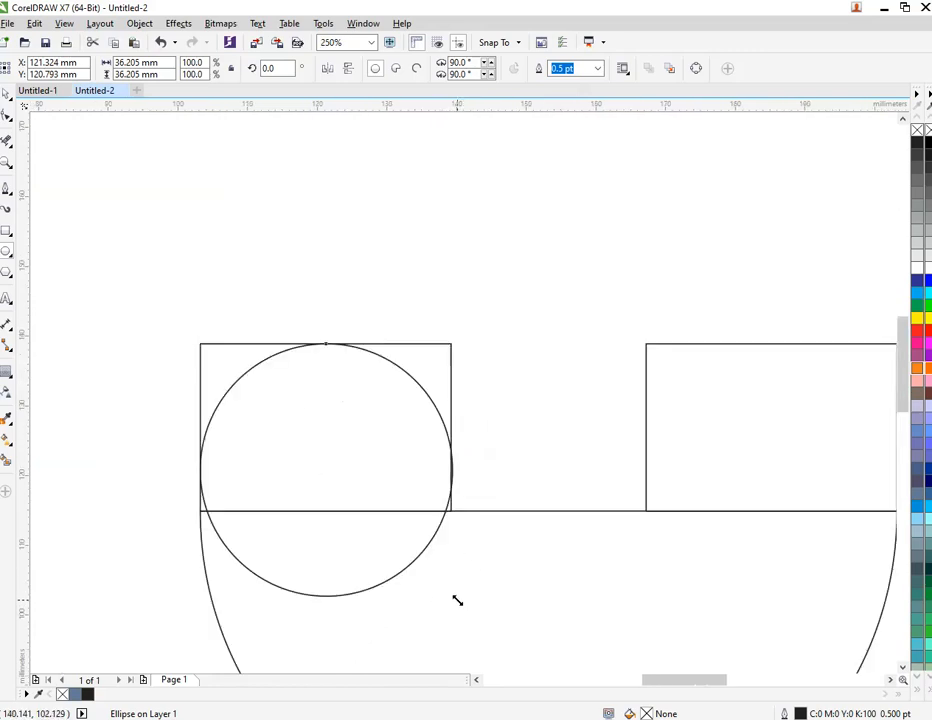
drag(457, 600, 462, 599)
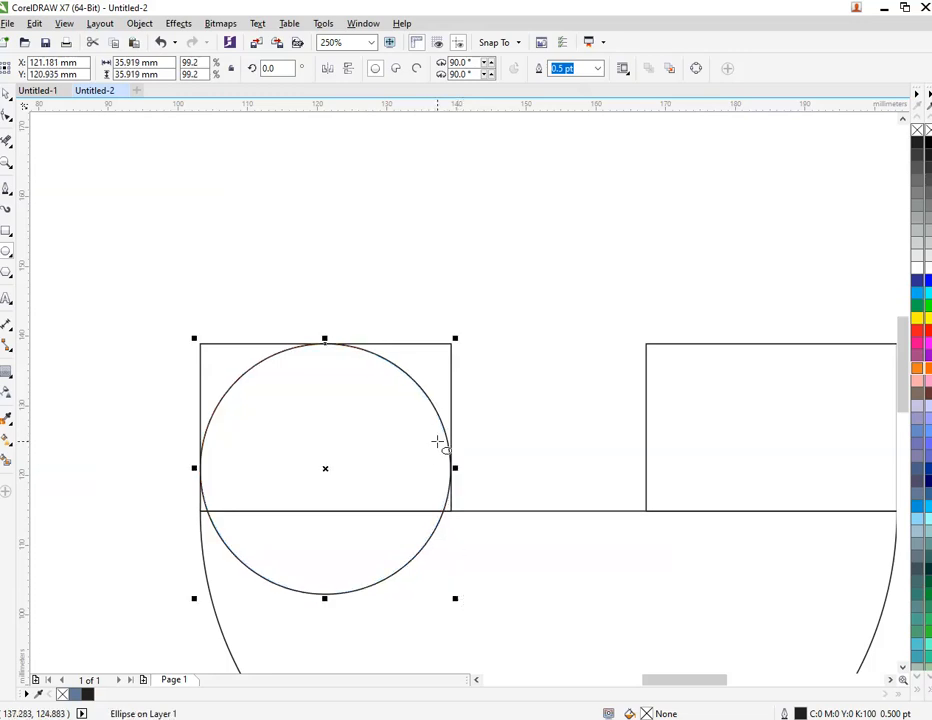
drag(333, 470, 325, 342)
Step: Duplicate the circle and move one copy horizontally so it is centred on the right rectangle's top edge
right_click(291, 293)
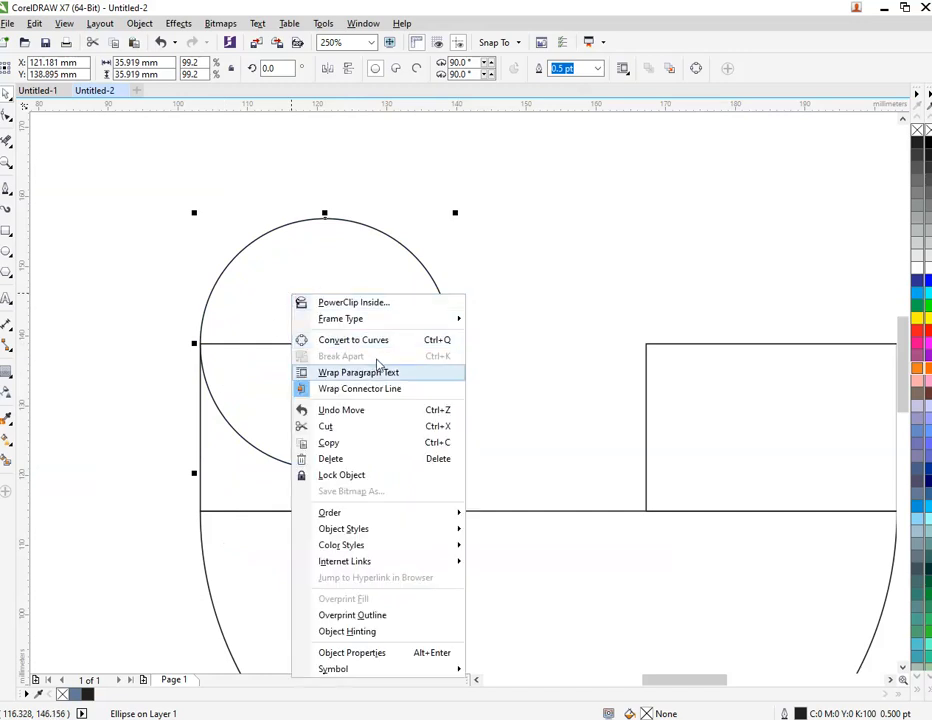
click(391, 438)
right_click(167, 213)
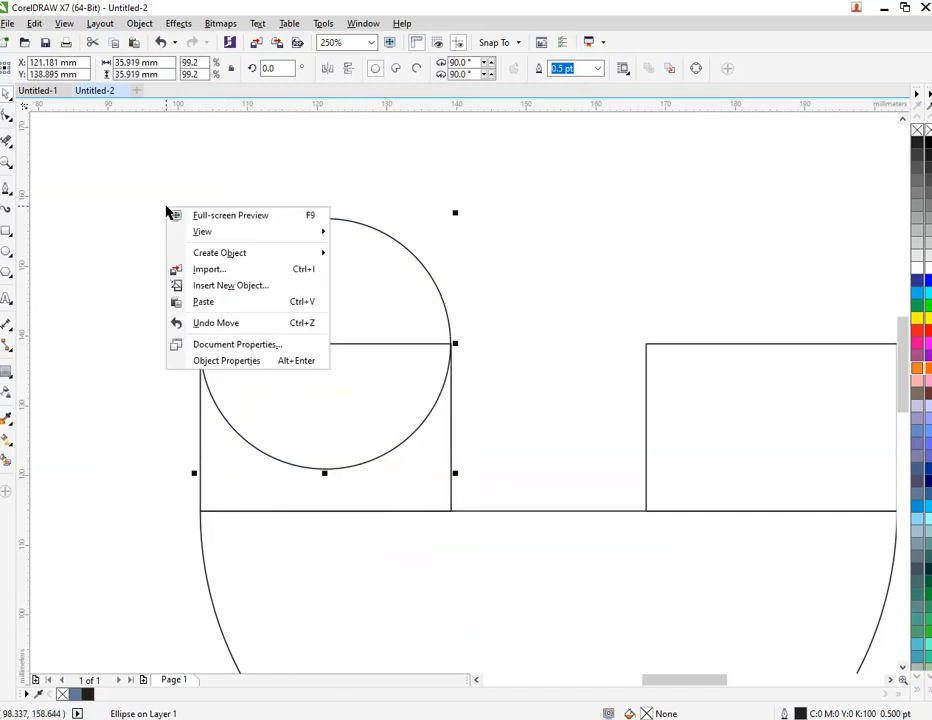
click(216, 313)
scroll(261, 325, down, 2)
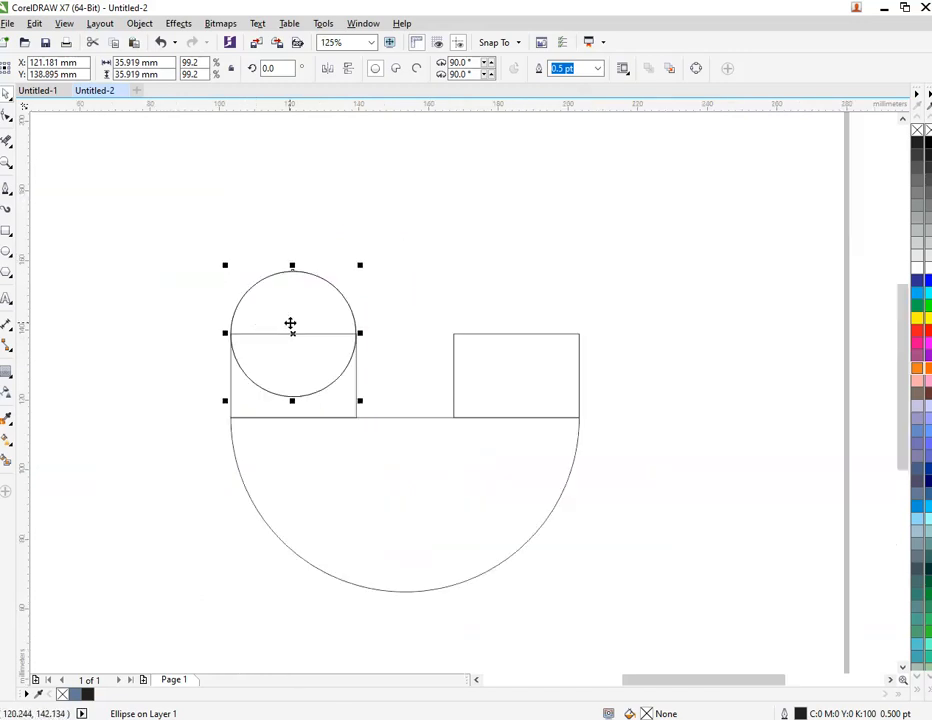
drag(290, 324, 516, 333)
click(207, 279)
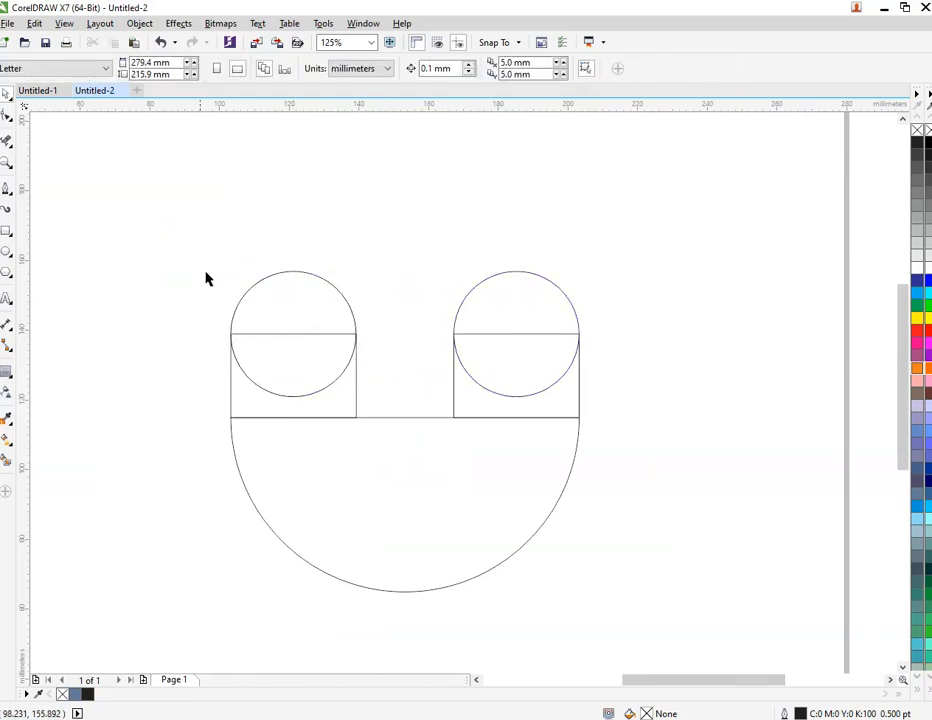
Step: Weld the half circle, both rectangles and both circles into one closed outline
mouse_move(167, 235)
mouse_down()
mouse_move(478, 530)
mouse_move(641, 624)
mouse_up()
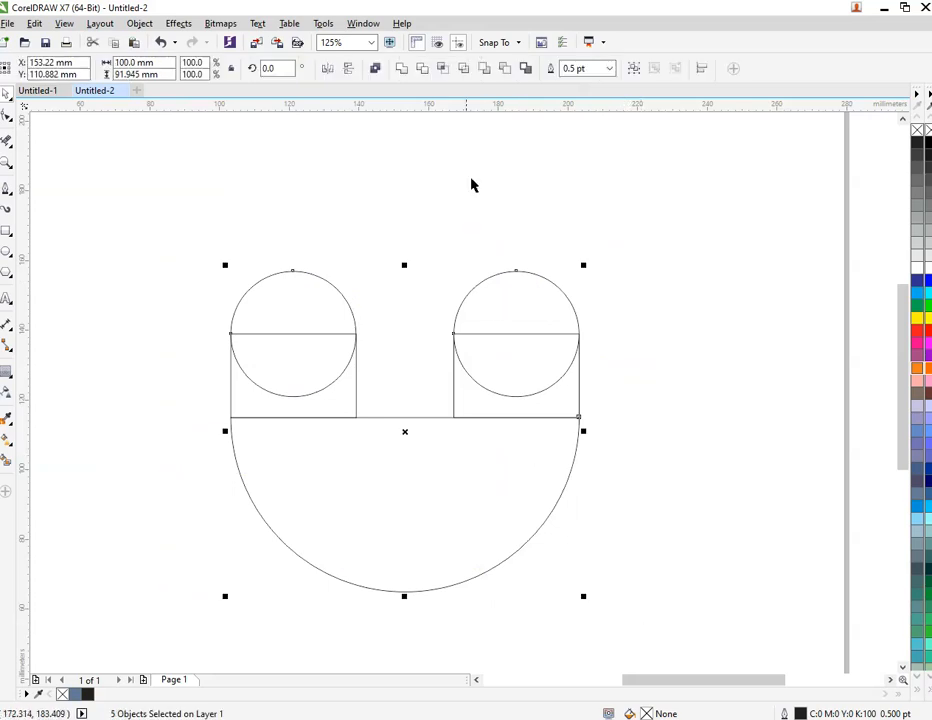
click(401, 69)
key(Escape)
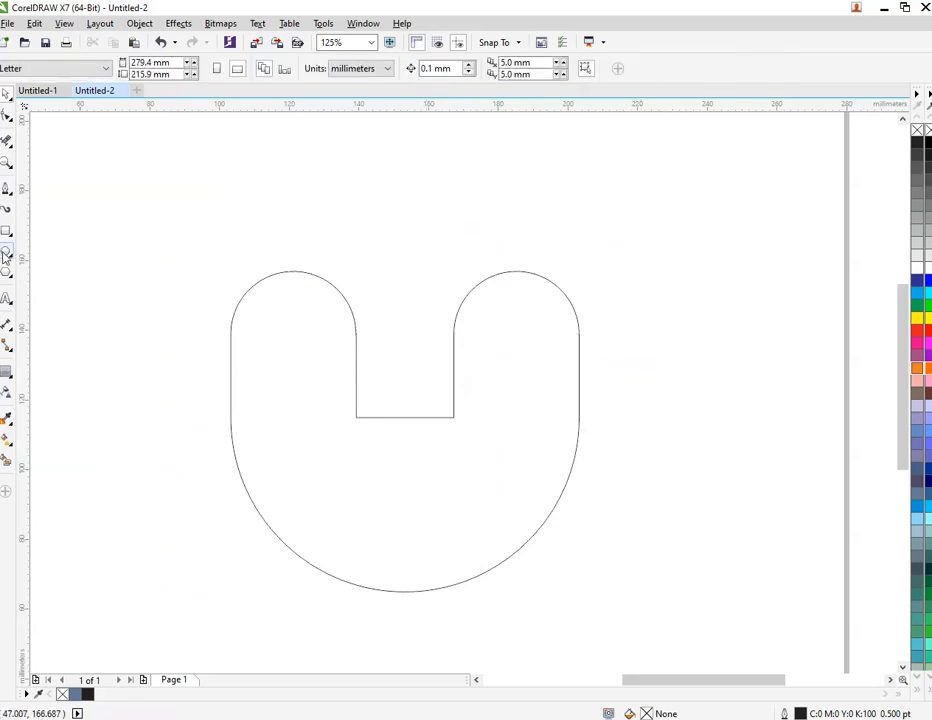
Step: Draw a circle about 28 mm across fitting the notch's width and centre it on the notch's bottom edge
click(5, 253)
scroll(406, 397, up, 2)
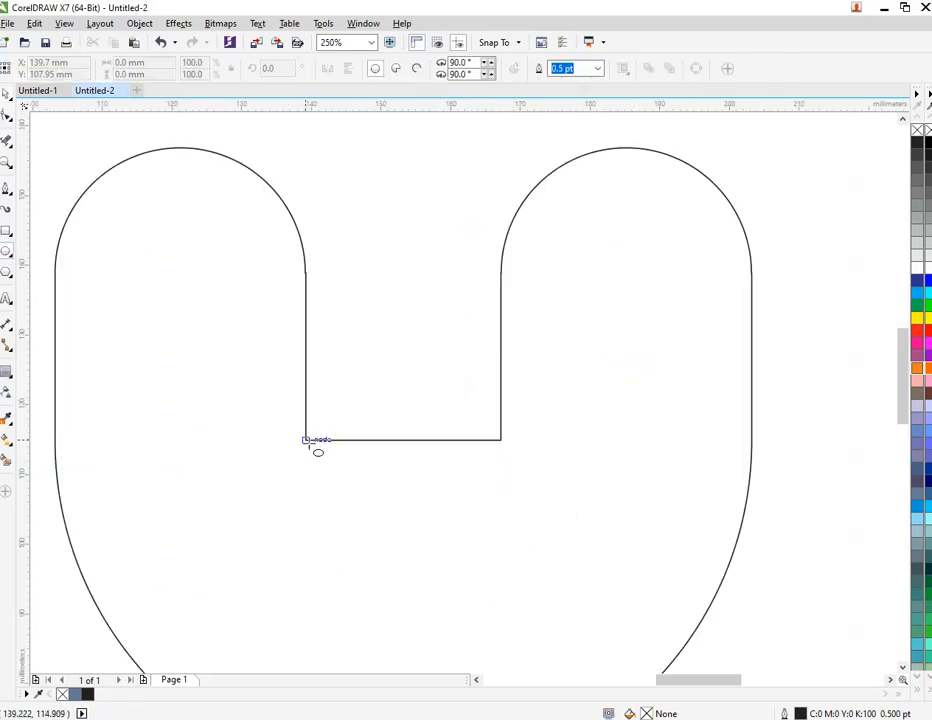
drag(305, 439, 500, 365)
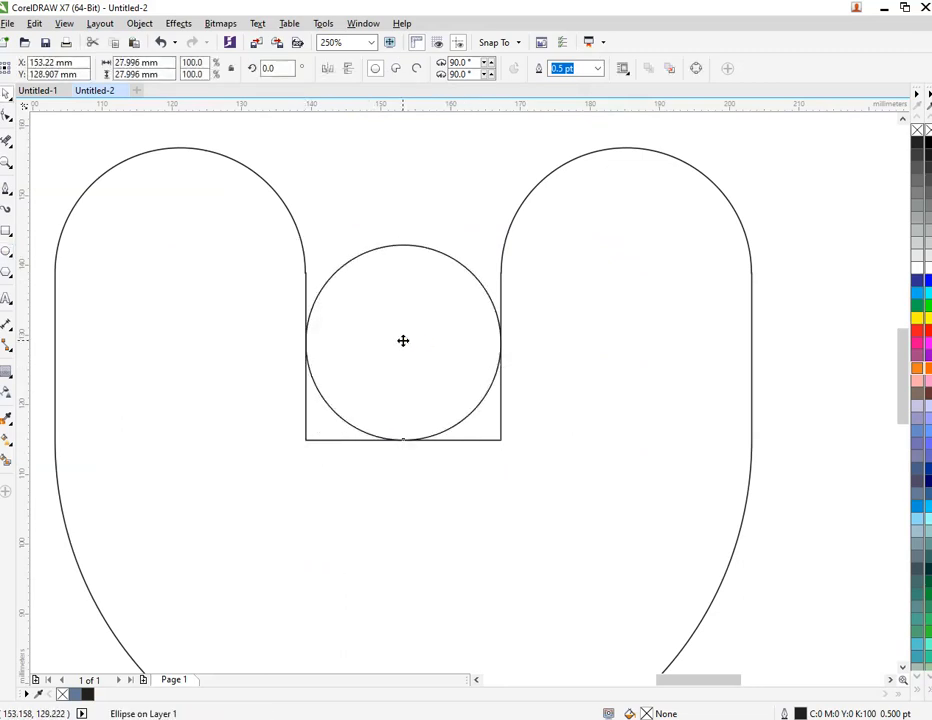
drag(403, 341, 406, 440)
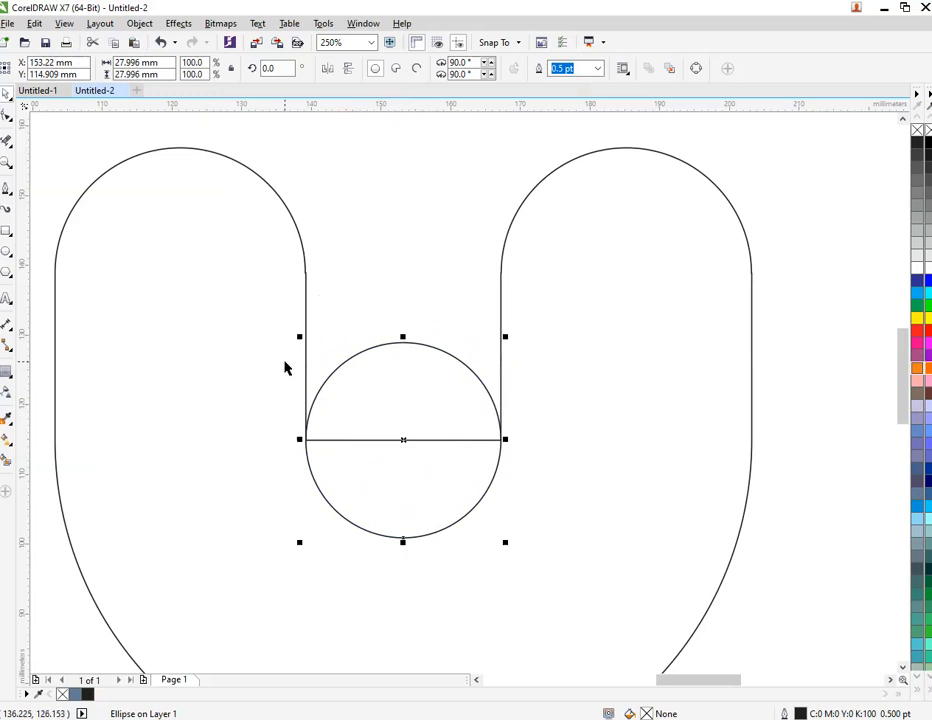
Step: Smart Fill the U-shaped area of the outline around the small circle and move the filled shape horizontally clear of the original outlines
scroll(284, 368, down, 2)
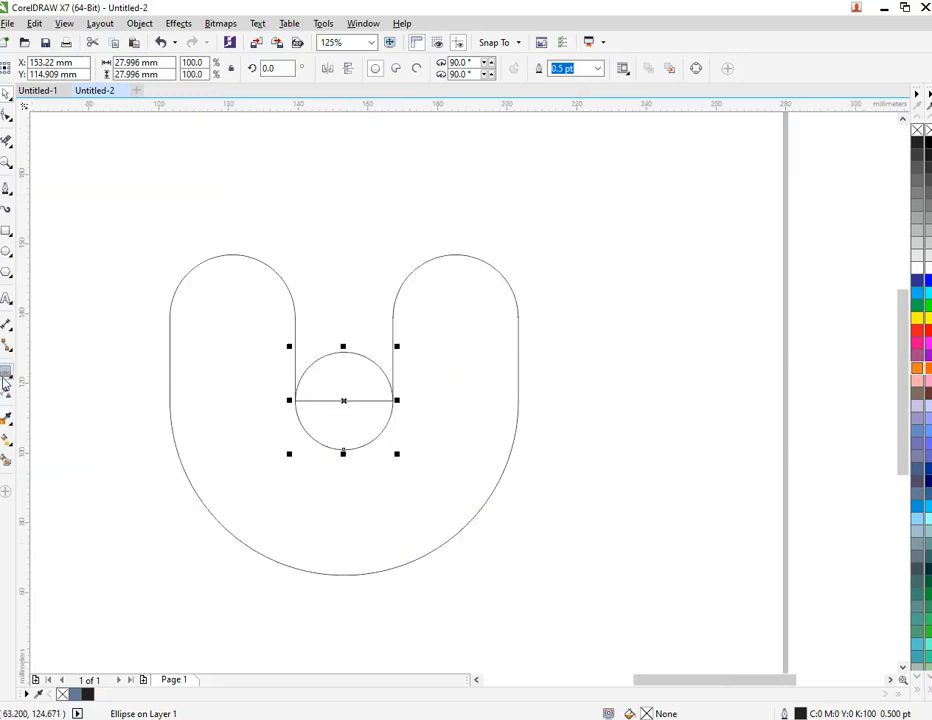
click(6, 466)
click(310, 464)
key(space)
scroll(378, 506, down, 1)
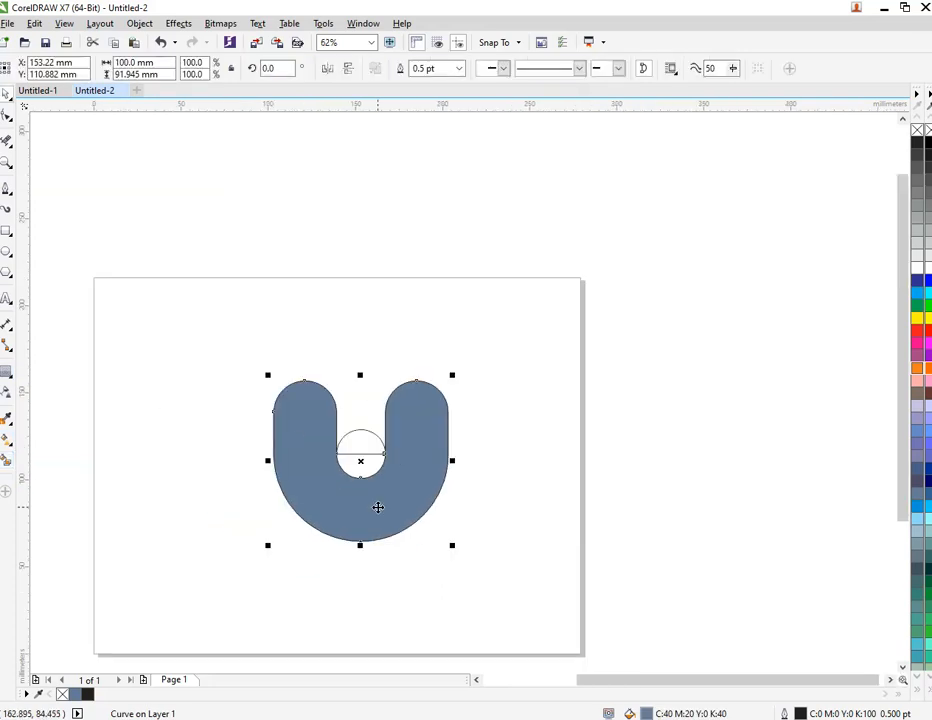
drag(398, 528, 204, 532)
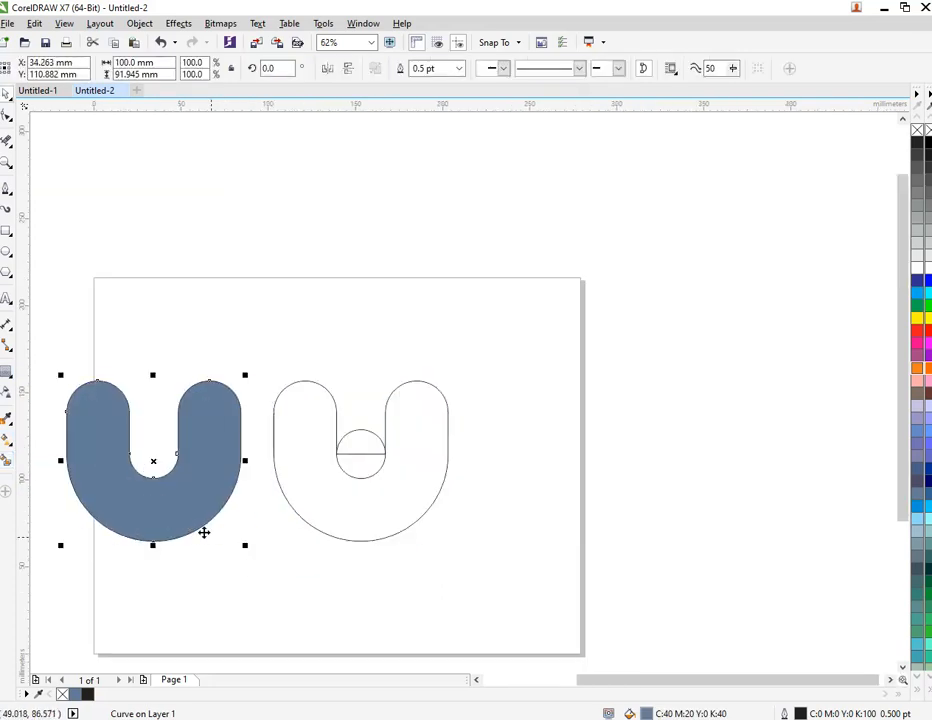
Step: Delete the original welded outline and small circle, and move the filled U shape to the upper middle of the page
click(240, 365)
drag(235, 343, 516, 626)
right_click(403, 507)
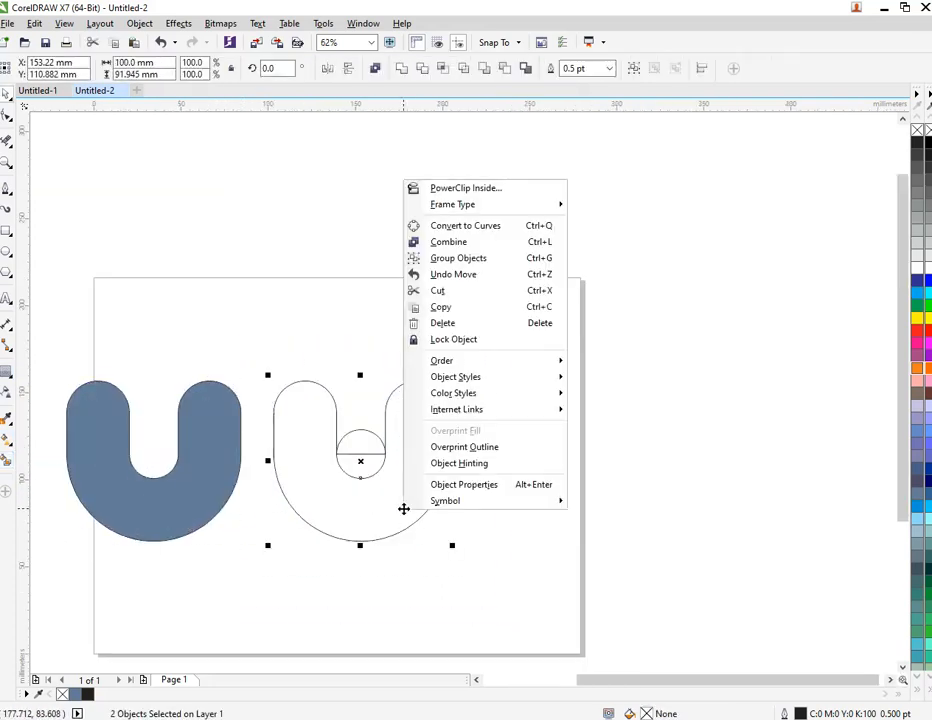
click(535, 324)
drag(216, 470, 443, 447)
drag(390, 495, 355, 414)
scroll(355, 414, up, 2)
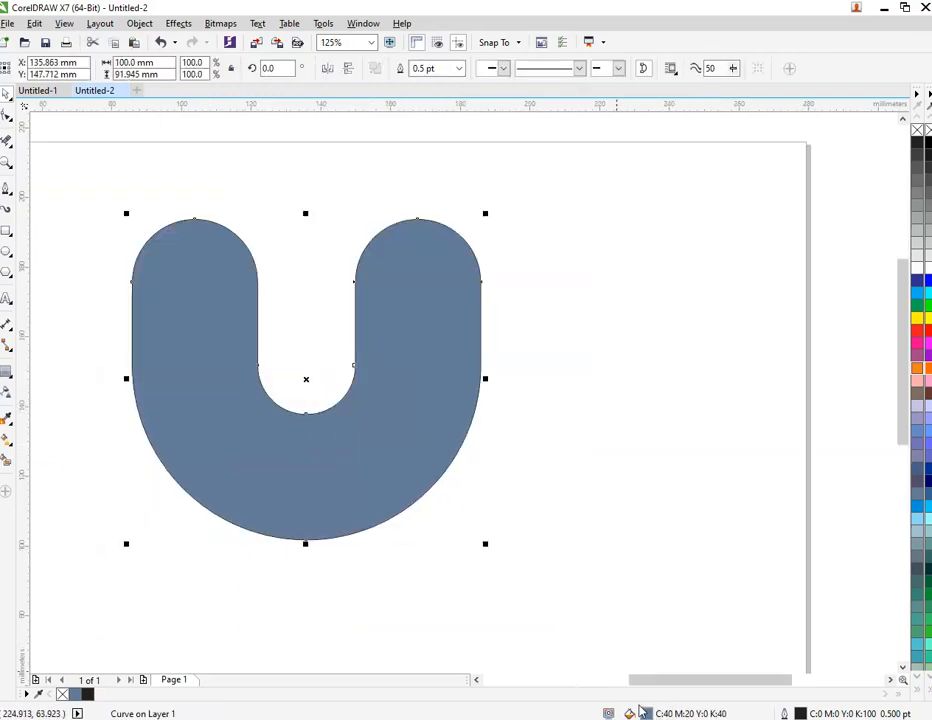
Step: Set the U shape's fill to no fill, keeping only its outline
key(shift+F11)
click(351, 135)
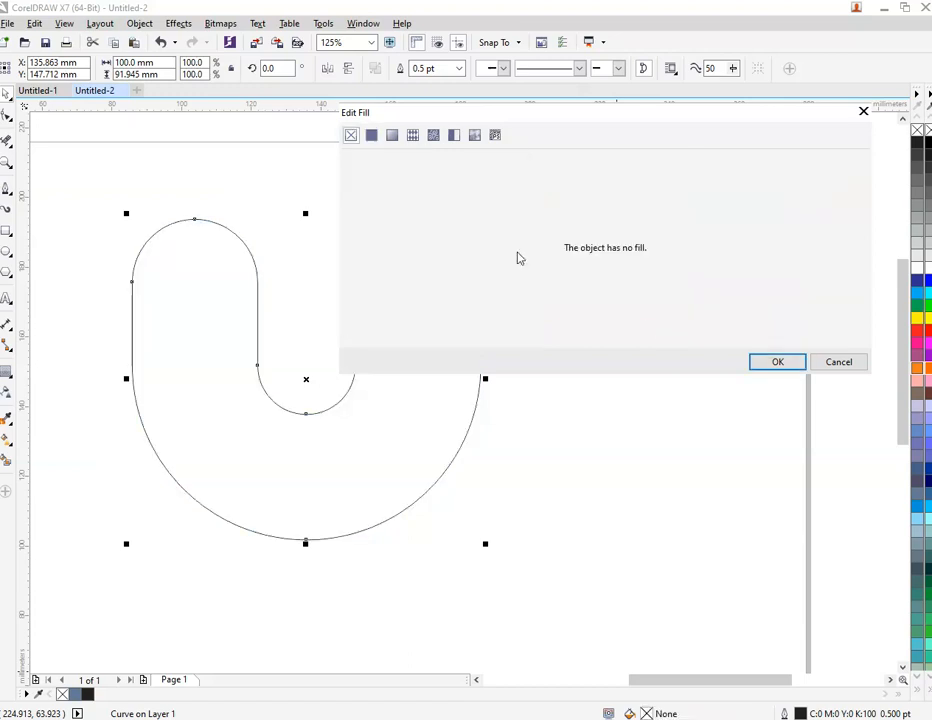
click(762, 372)
click(626, 426)
click(183, 337)
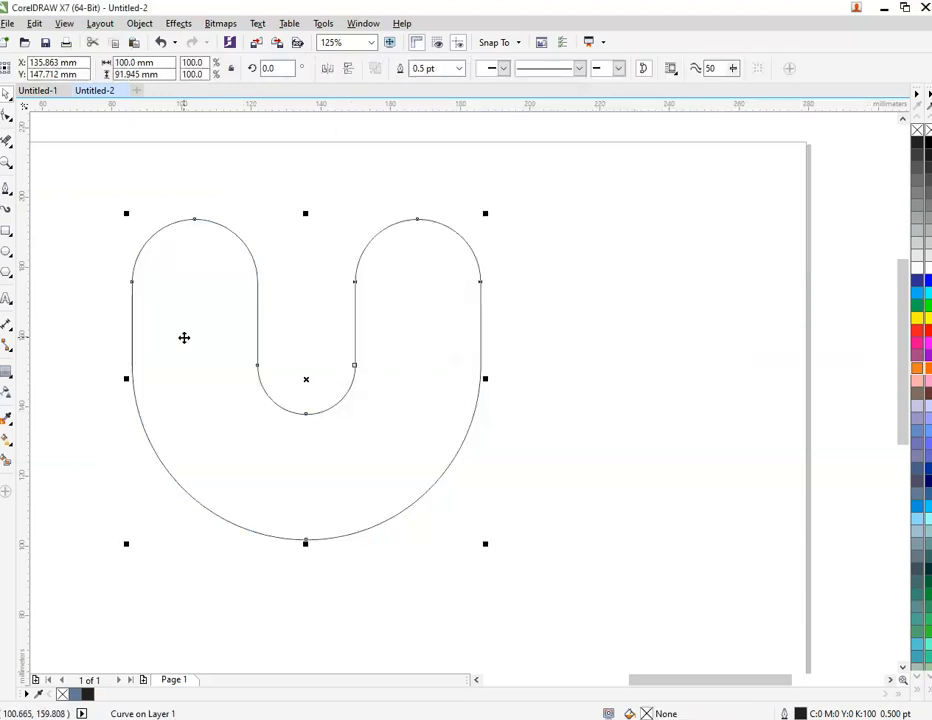
Step: Add a one-step inside contour to the U shape with an offset of about 10 mm
click(10, 385)
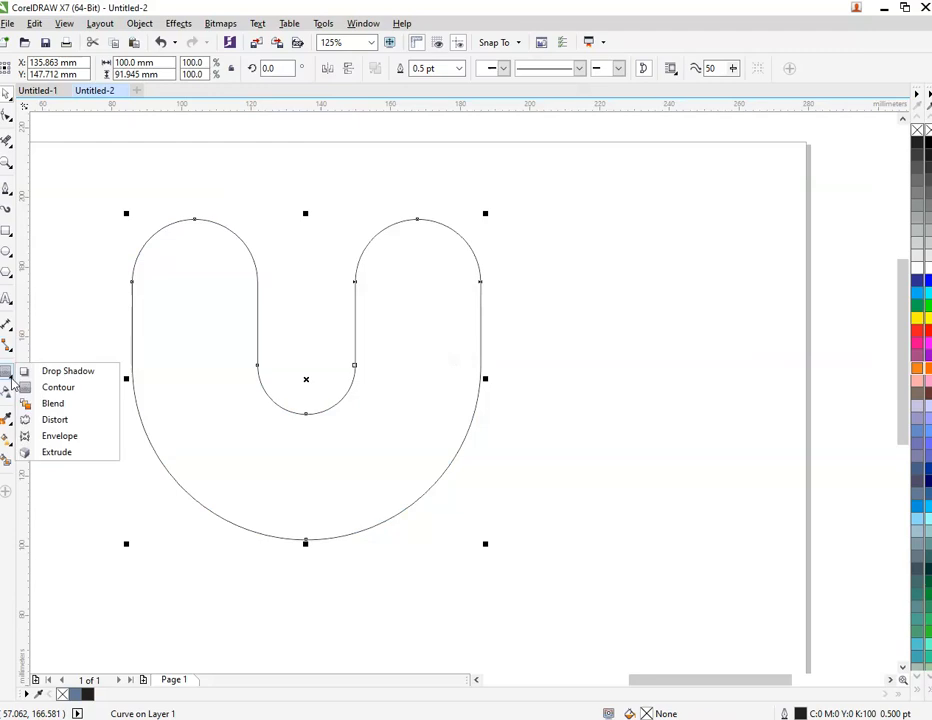
click(26, 387)
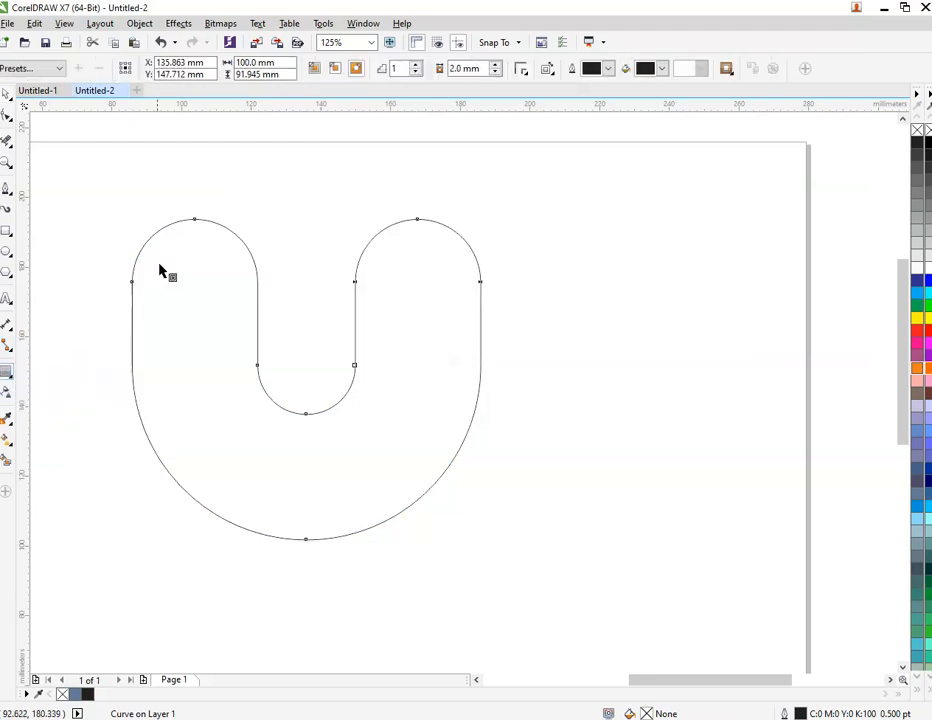
drag(195, 224, 193, 260)
click(7, 94)
click(109, 190)
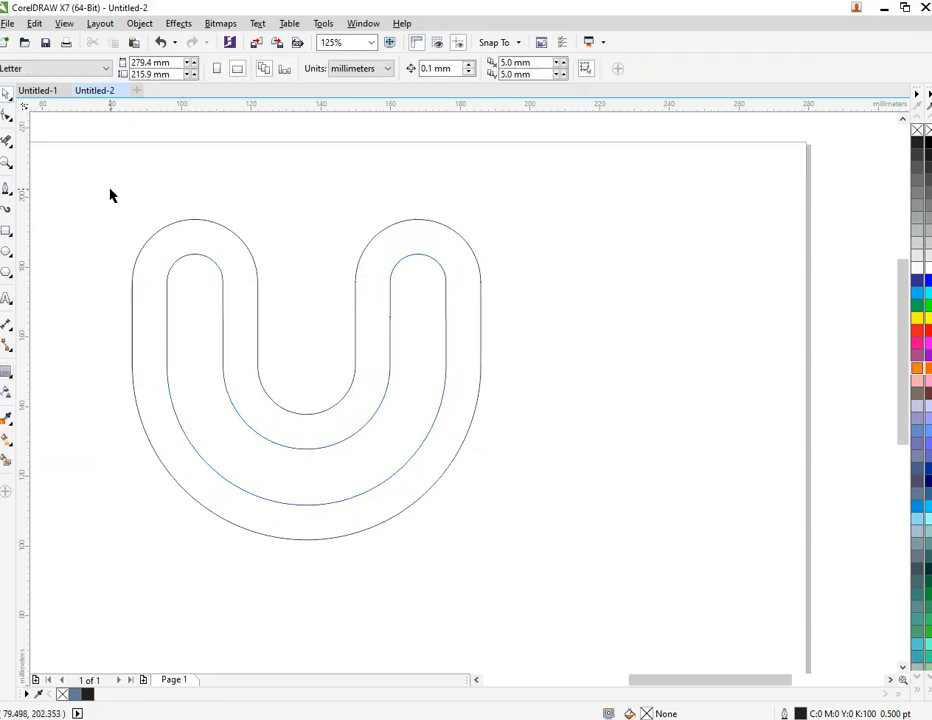
click(189, 281)
right_click(200, 283)
click(287, 305)
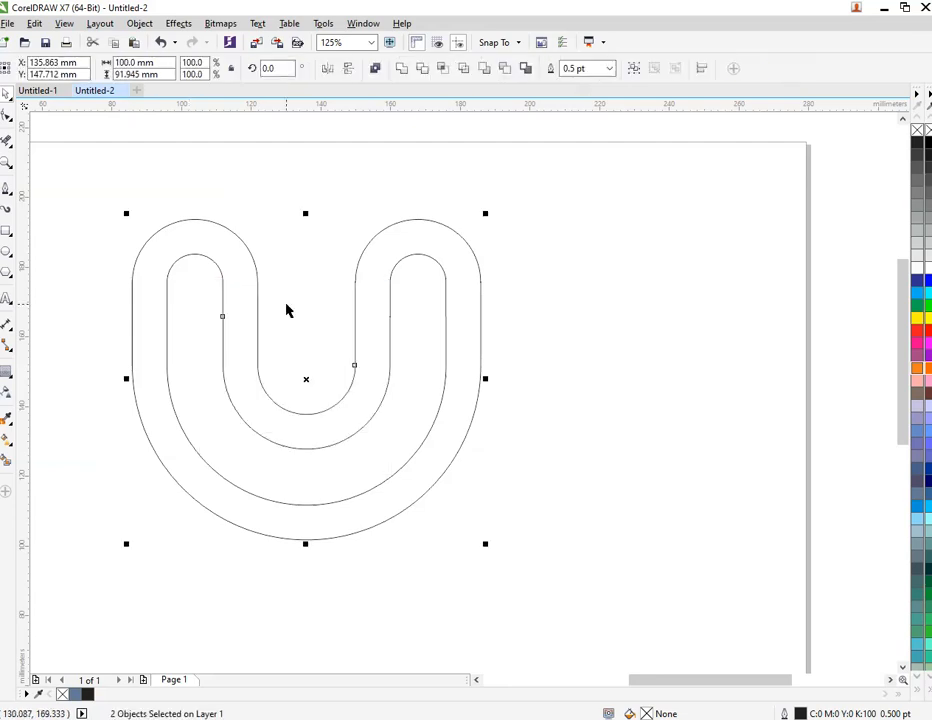
key(ctrl+z)
Step: Copy the contoured U shape and paste the duplicate in place
click(392, 206)
click(244, 349)
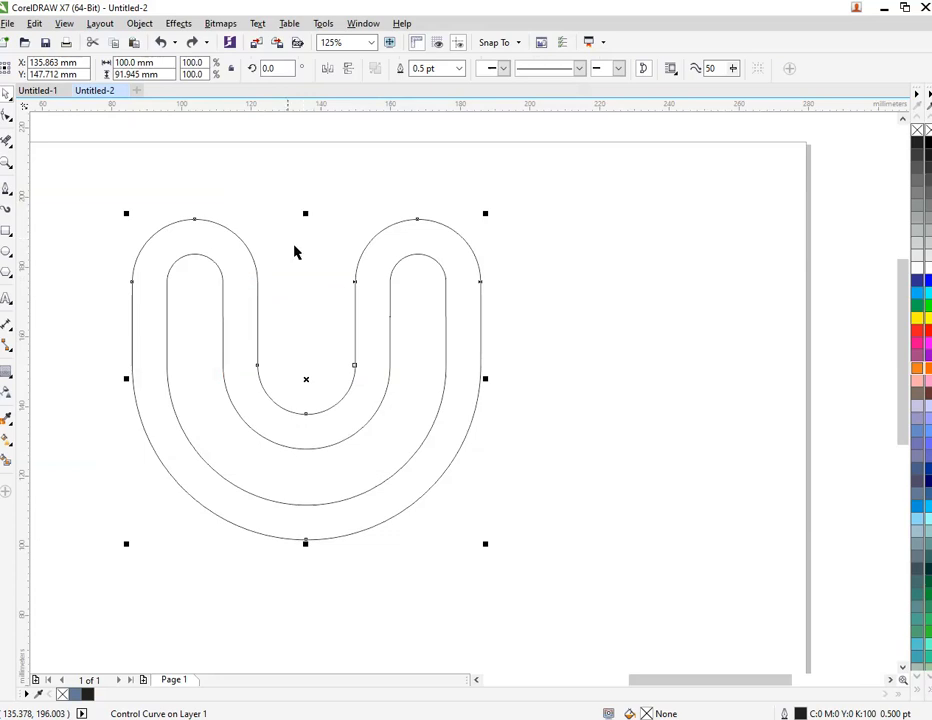
right_click(208, 310)
click(278, 372)
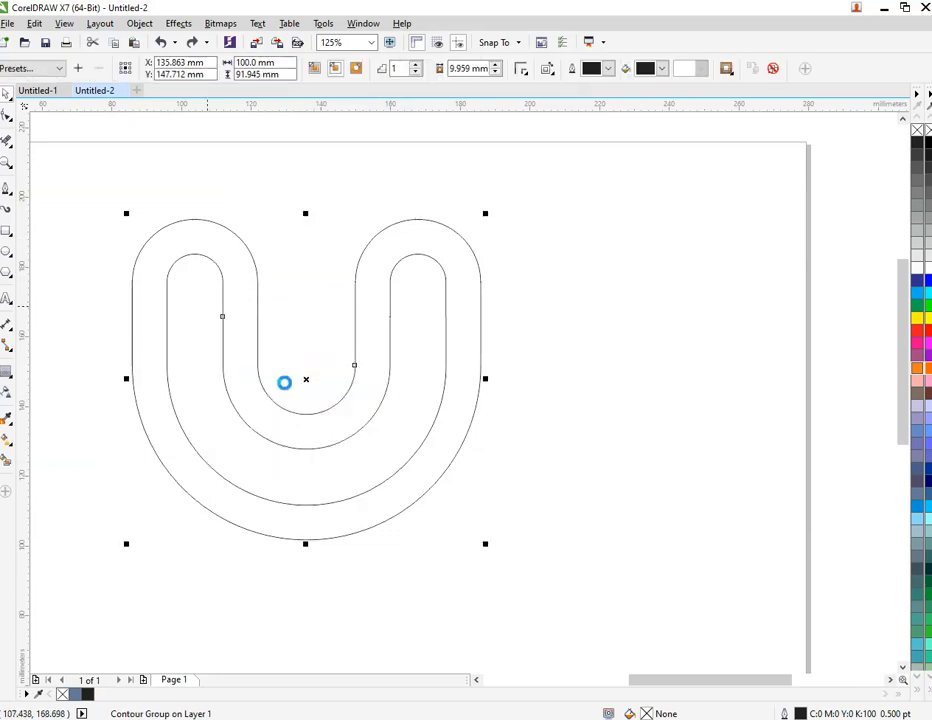
click(616, 288)
right_click(616, 286)
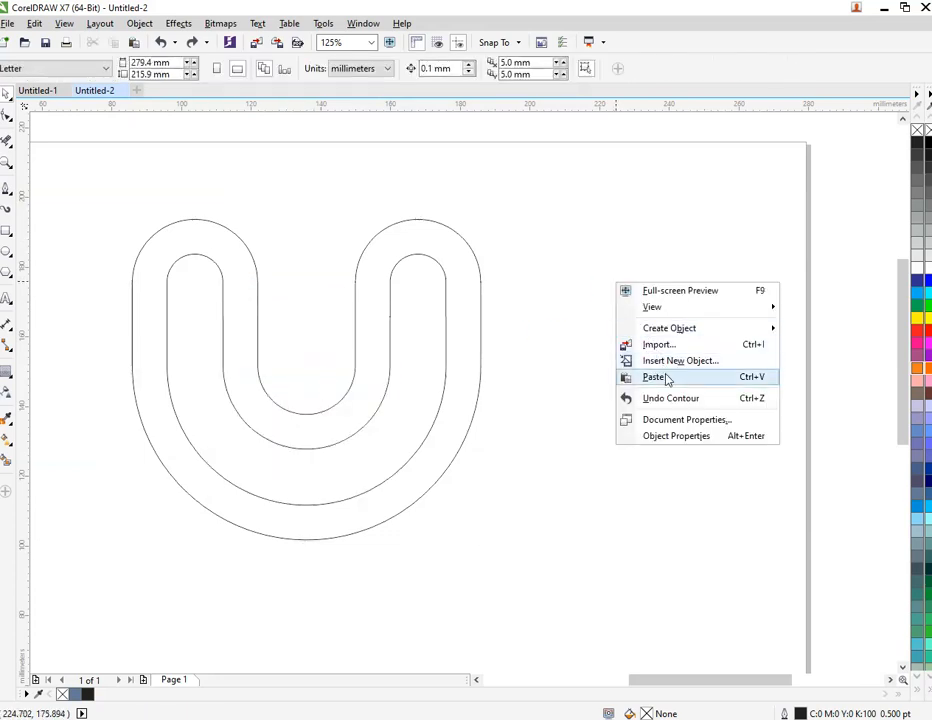
click(630, 377)
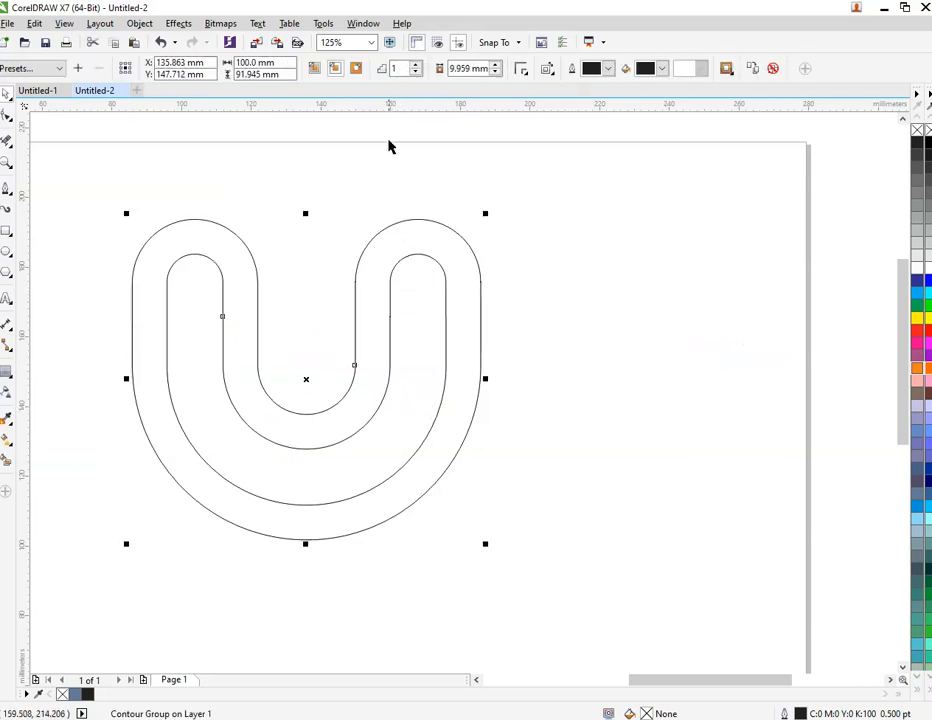
drag(410, 237, 443, 191)
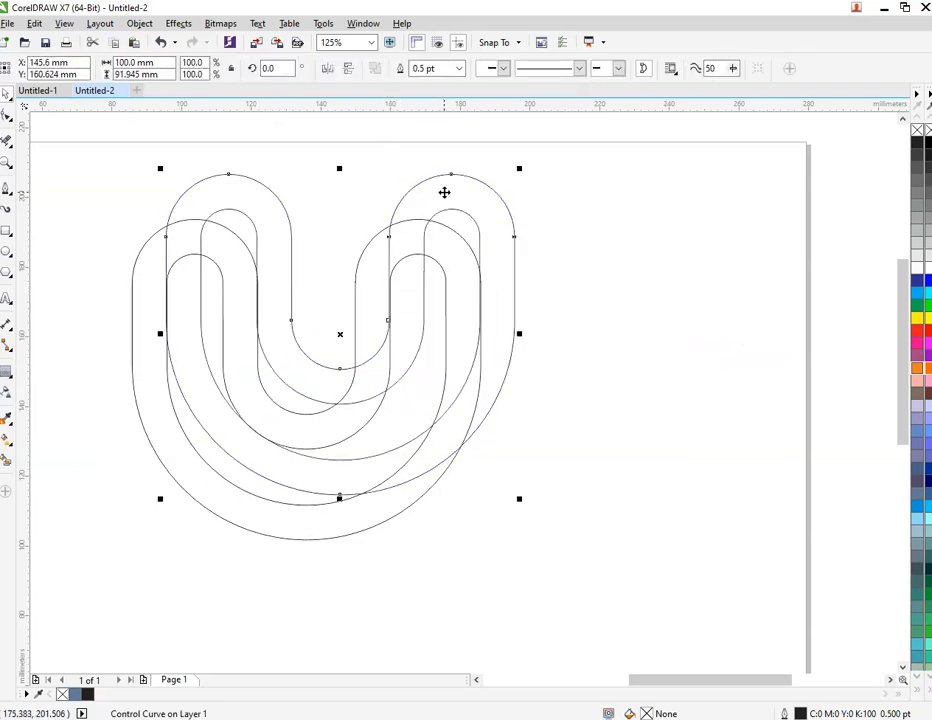
key(ctrl+z)
key(ctrl+shift+z)
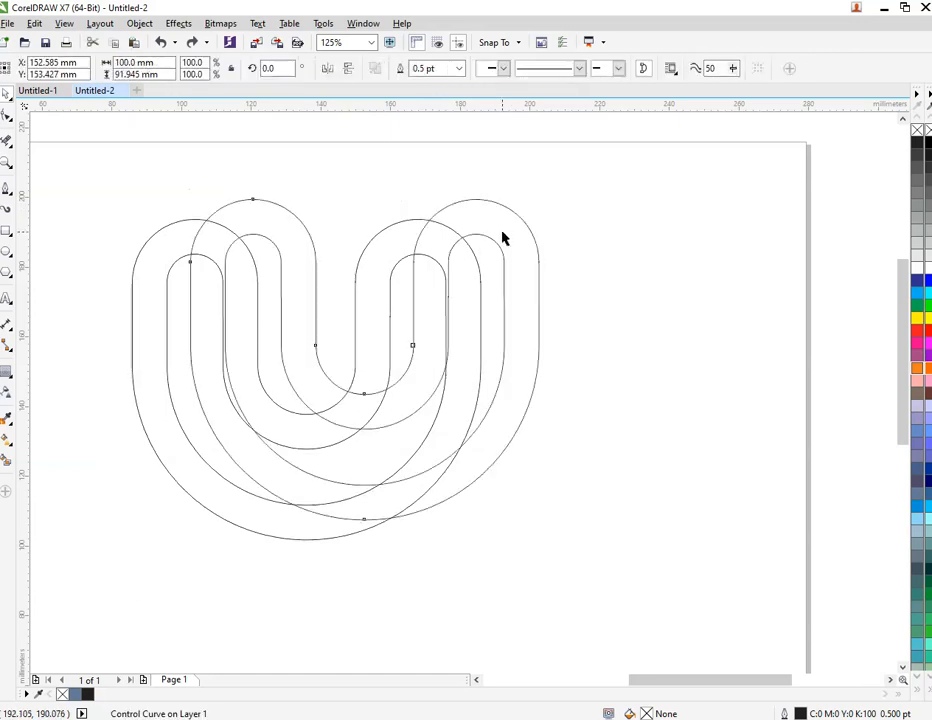
key(ctrl+z)
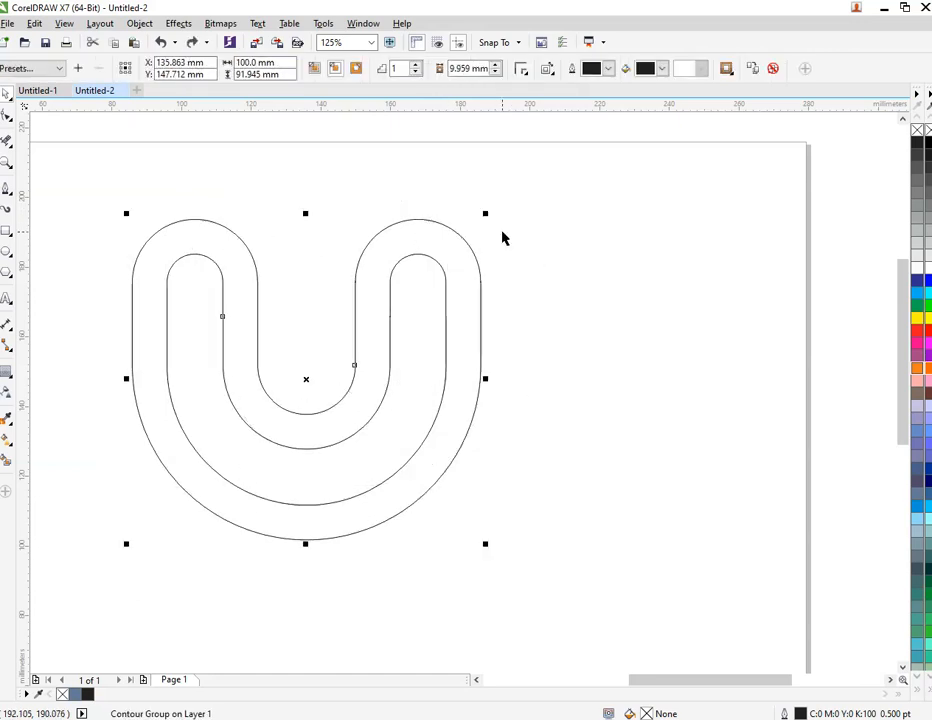
Step: Place one copy of the contoured U up and to the right of the other and mirror it vertically
scroll(502, 238, up, 2)
click(499, 291)
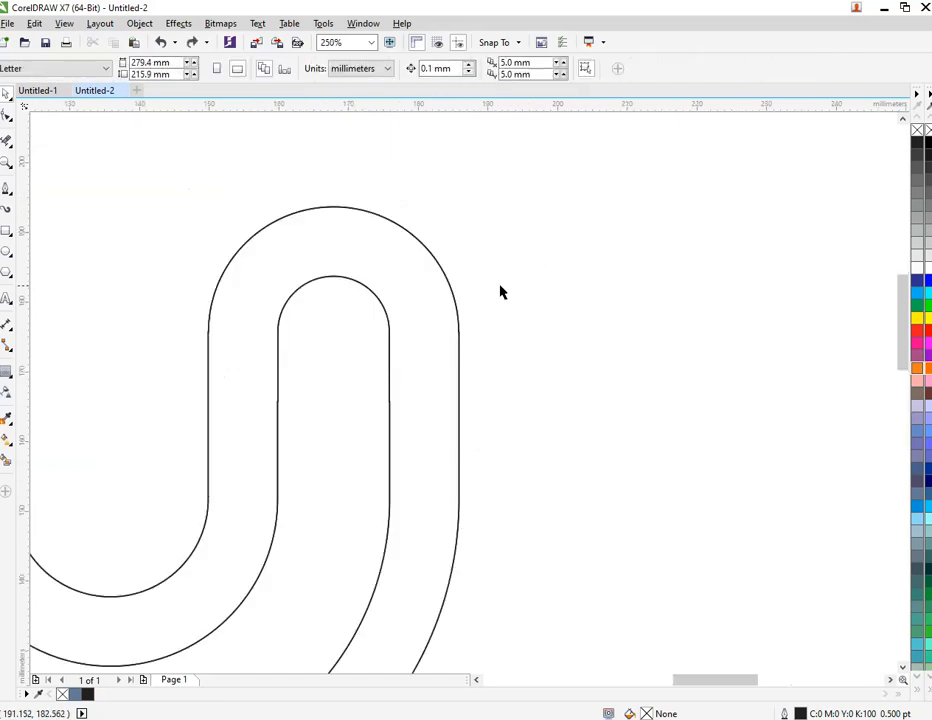
scroll(499, 291, down, 3)
scroll(447, 287, up, 2)
drag(434, 279, 552, 218)
right_click(552, 218)
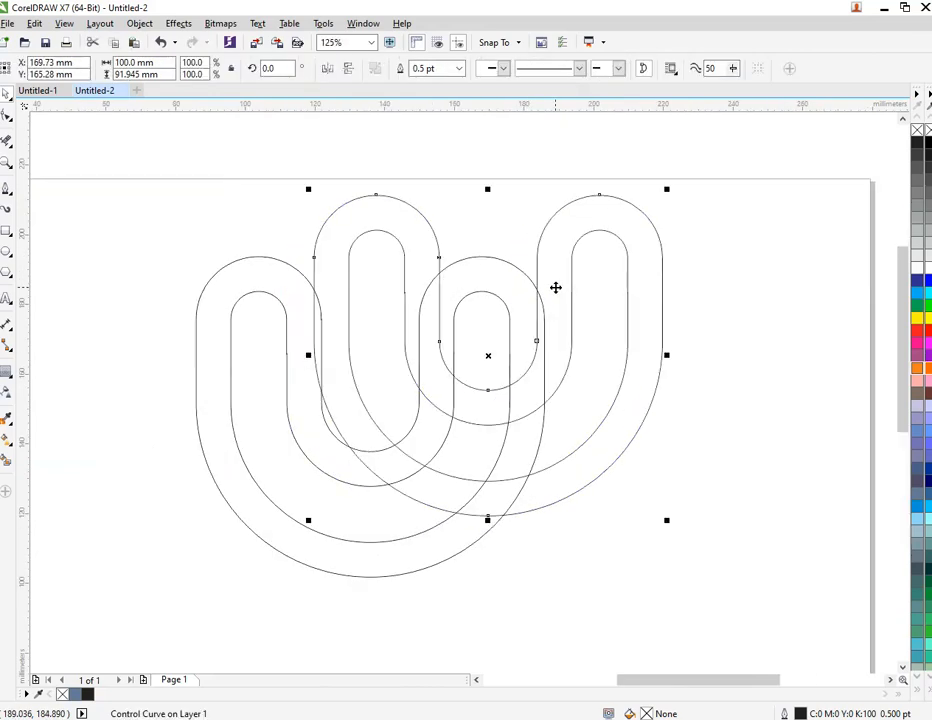
click(350, 70)
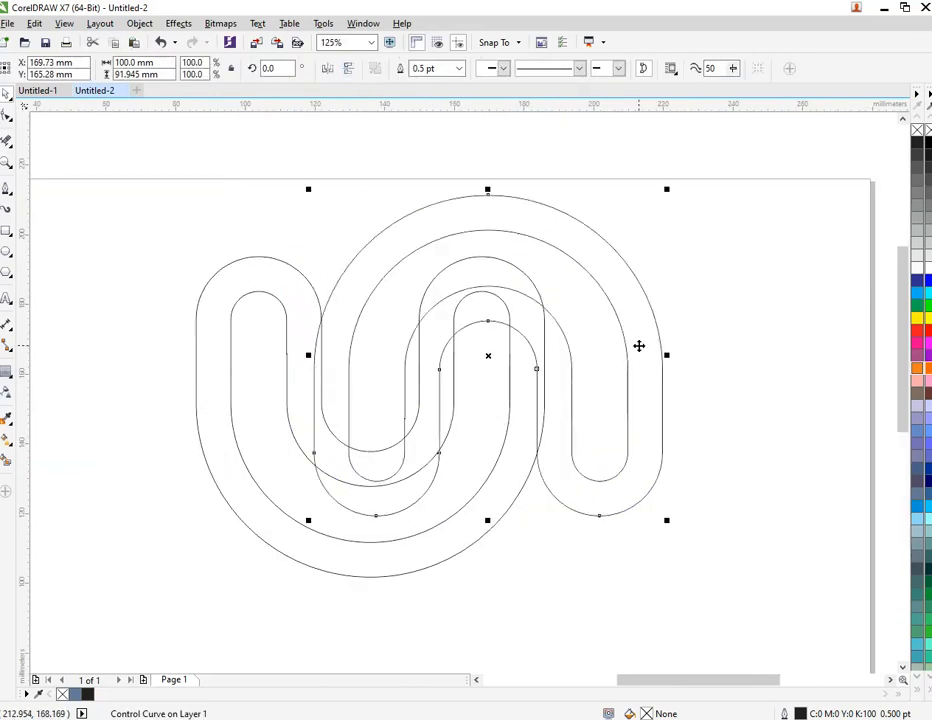
Step: Move the inverted U down over the upright one so their curved bases overlap at the centre
drag(552, 327, 431, 501)
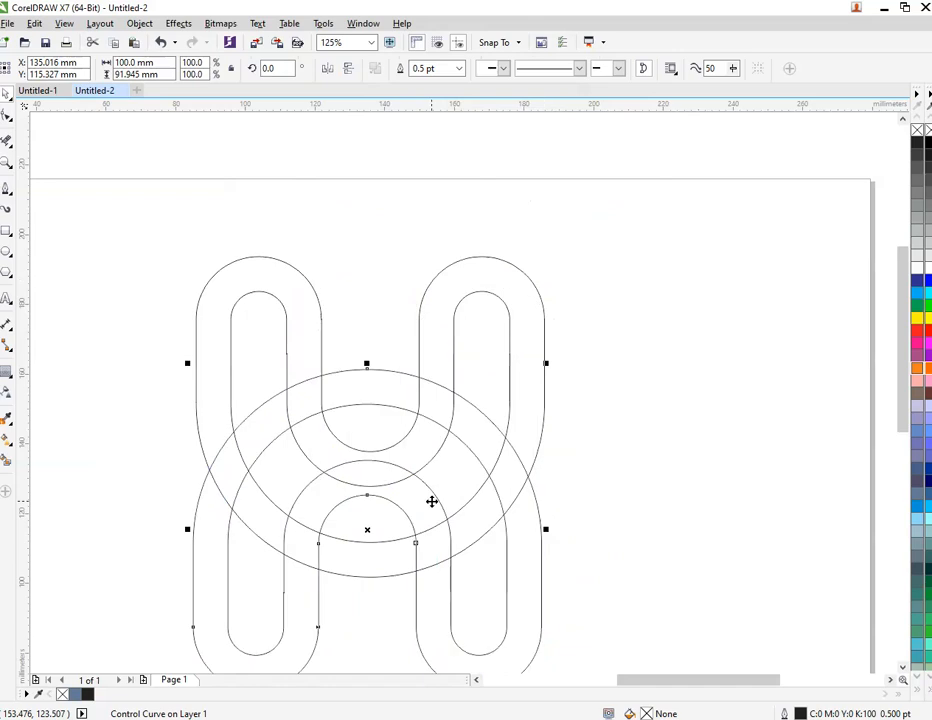
scroll(364, 474, up, 2)
drag(378, 456, 405, 474)
scroll(362, 459, up, 4)
Step: Nudge the inverted U down and right in 0.1 mm steps until the central arcs touch, and align both U shapes' centres horizontally
key(Down)
key(Down)
key(Down)
key(Down)
key(Down)
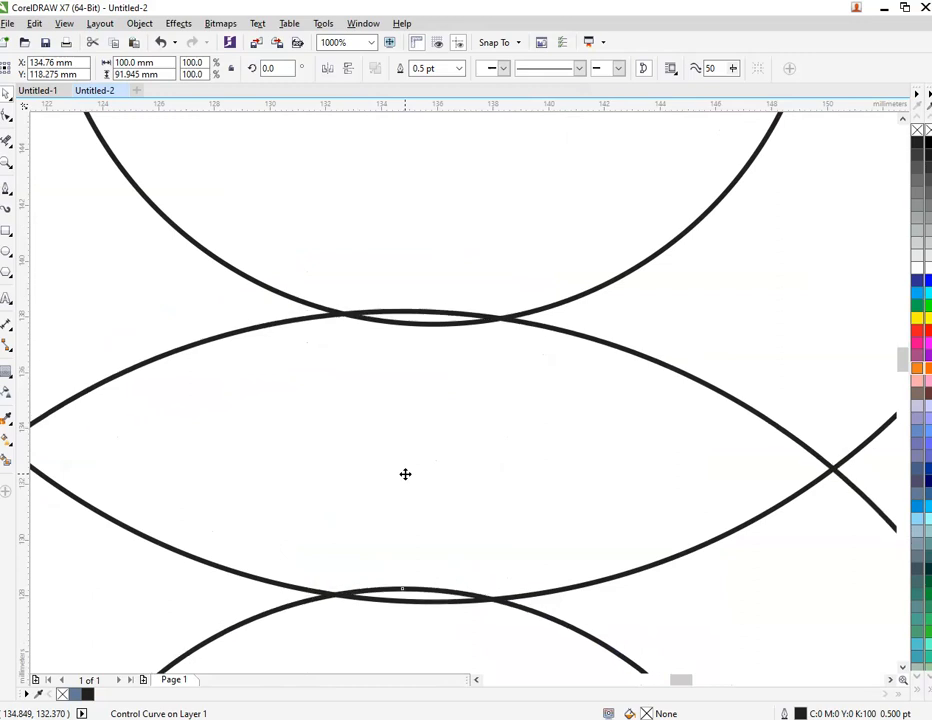
key(Right)
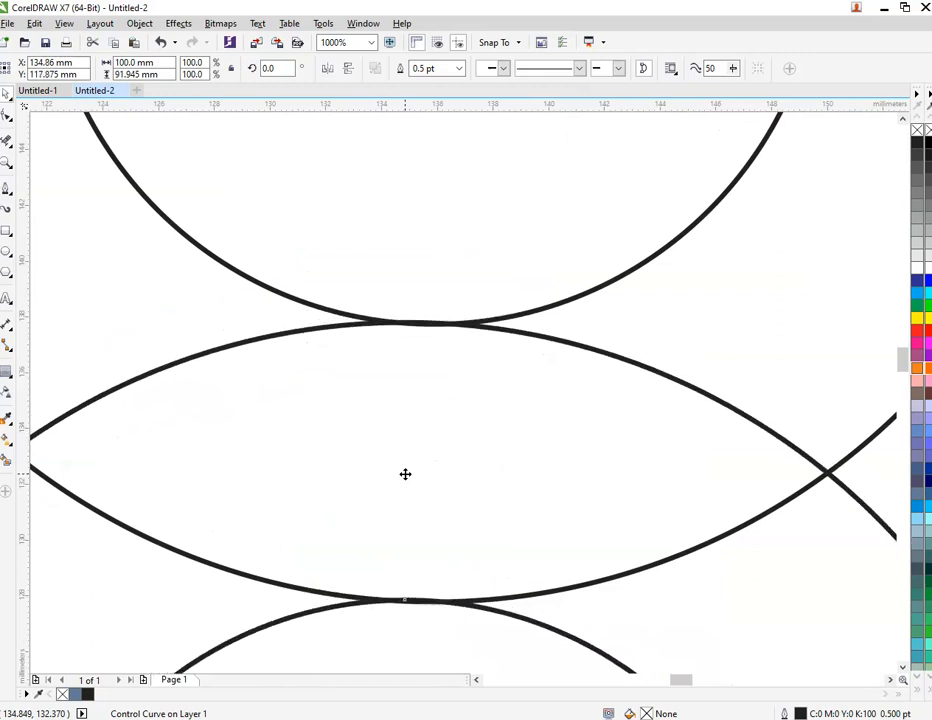
scroll(407, 445, down, 6)
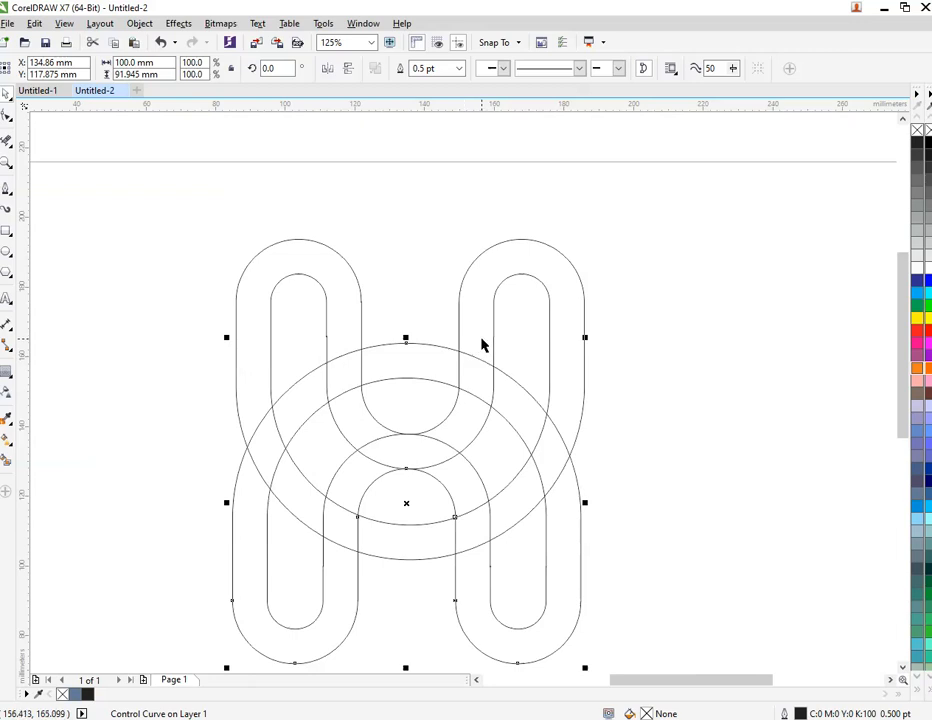
click(481, 340)
click(576, 380)
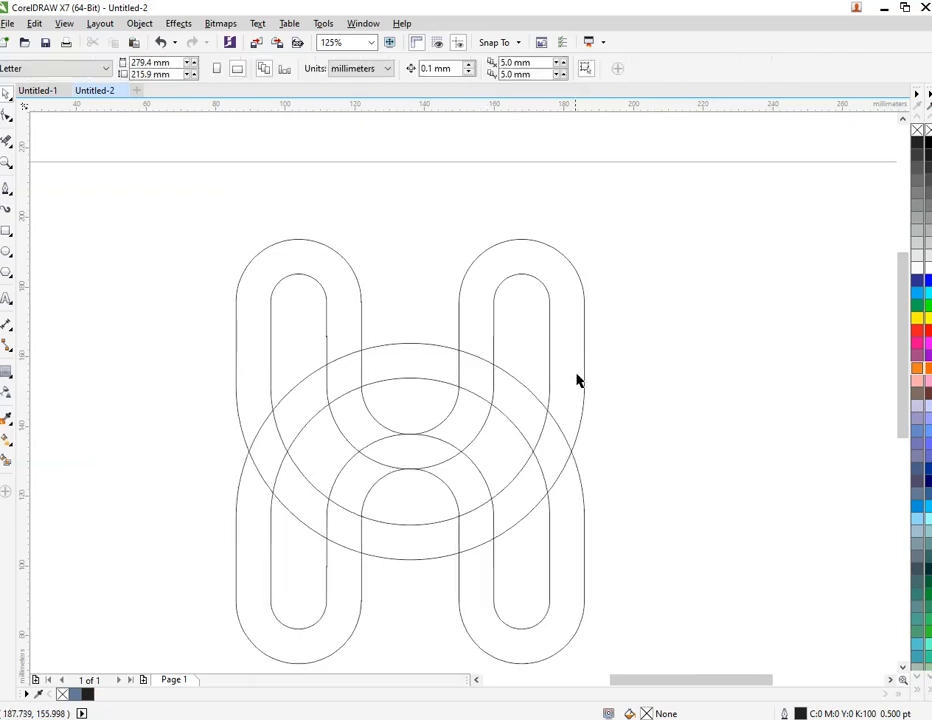
Step: Select both overlapping contoured U shapes together and copy them
scroll(251, 360, down, 2)
drag(223, 233, 466, 526)
right_click(331, 403)
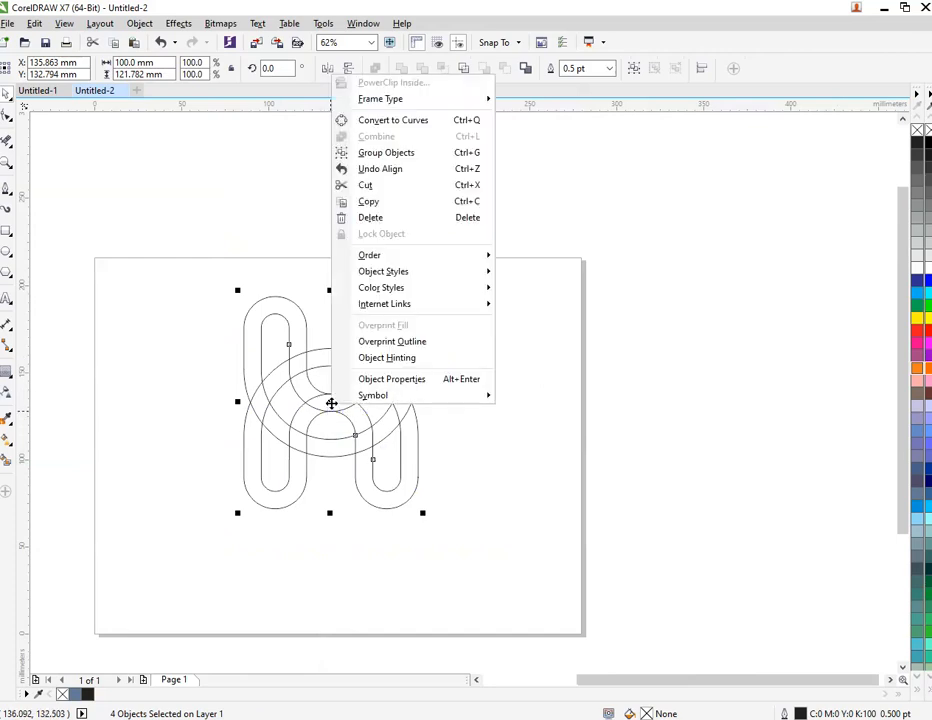
click(549, 436)
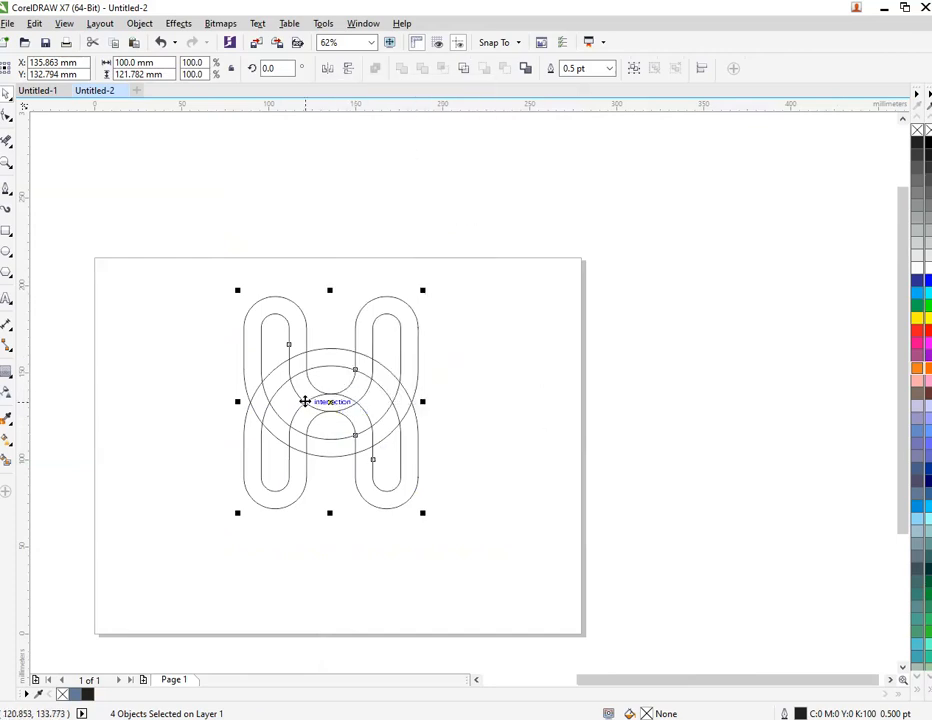
right_click(343, 422)
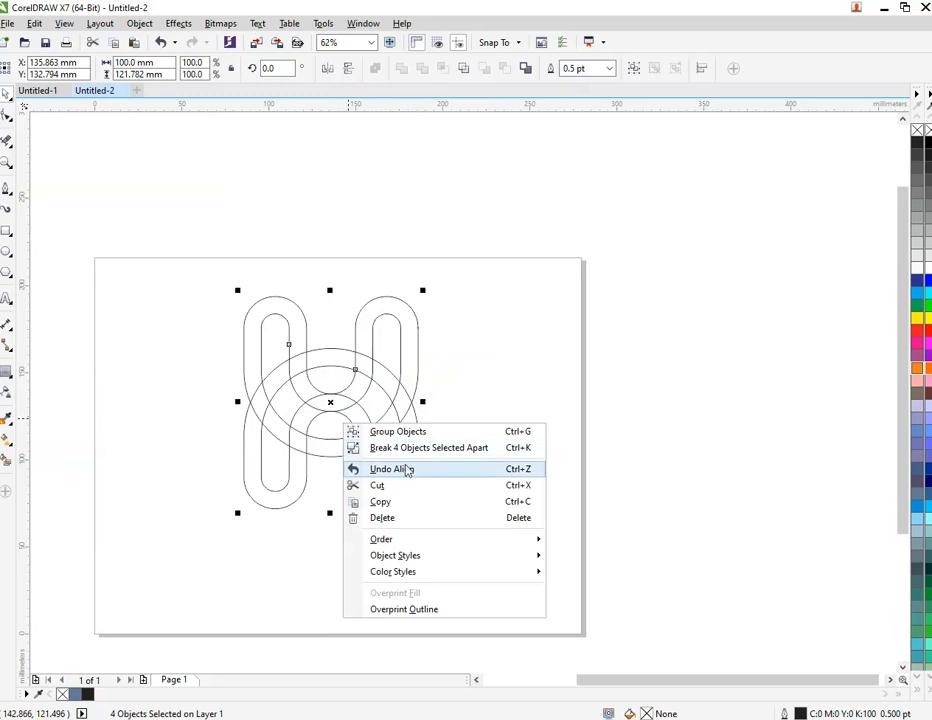
click(441, 508)
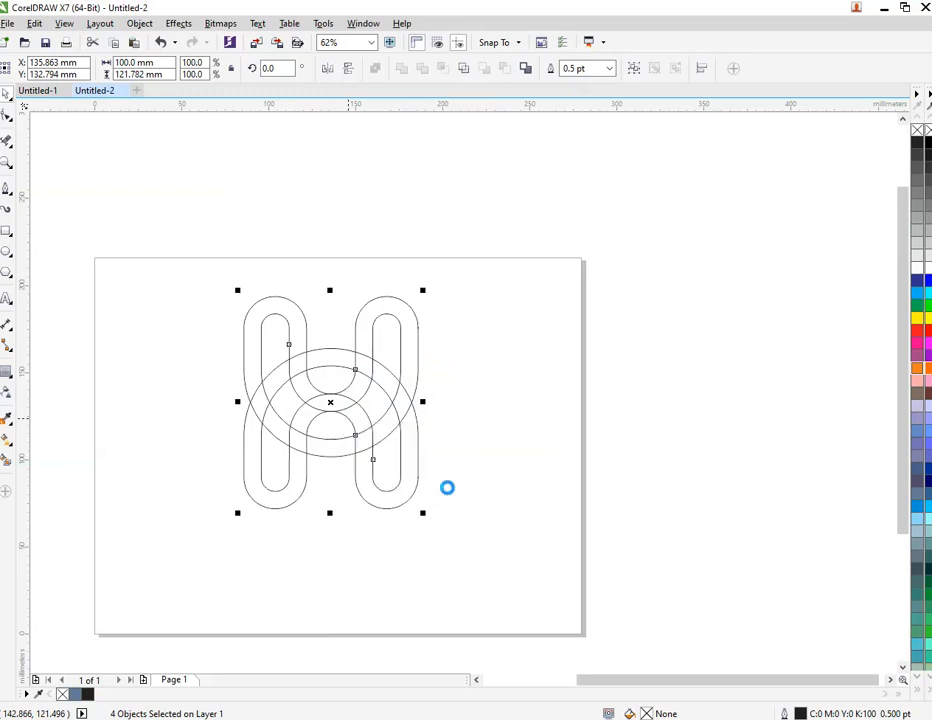
Step: Paste a copy of the two overlapping contoured U shapes and move one set to the right, beside the page
right_click(547, 381)
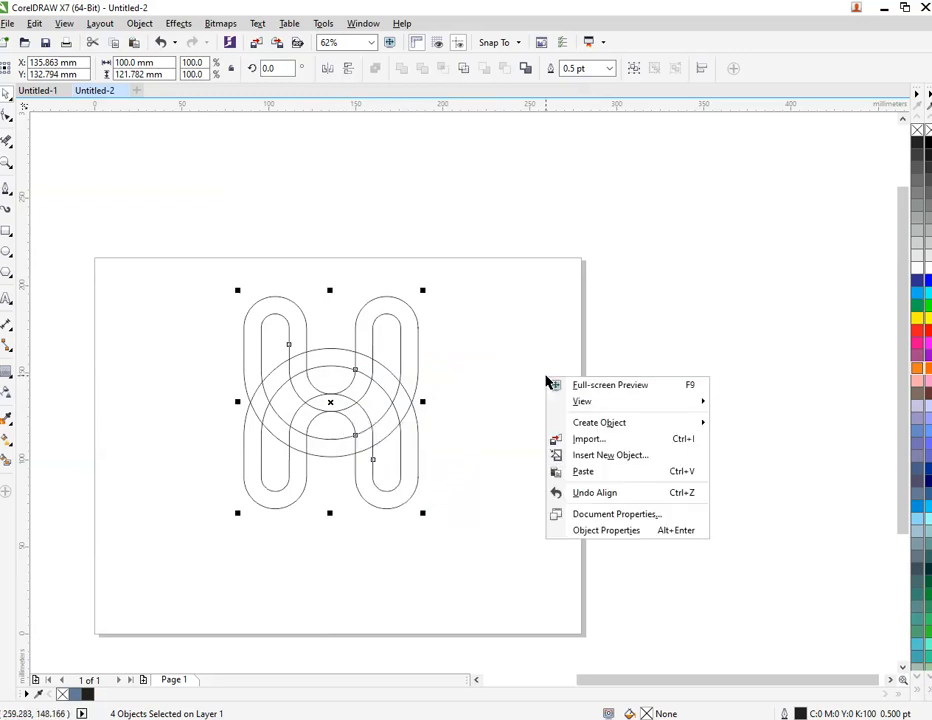
click(597, 472)
click(204, 354)
click(264, 337)
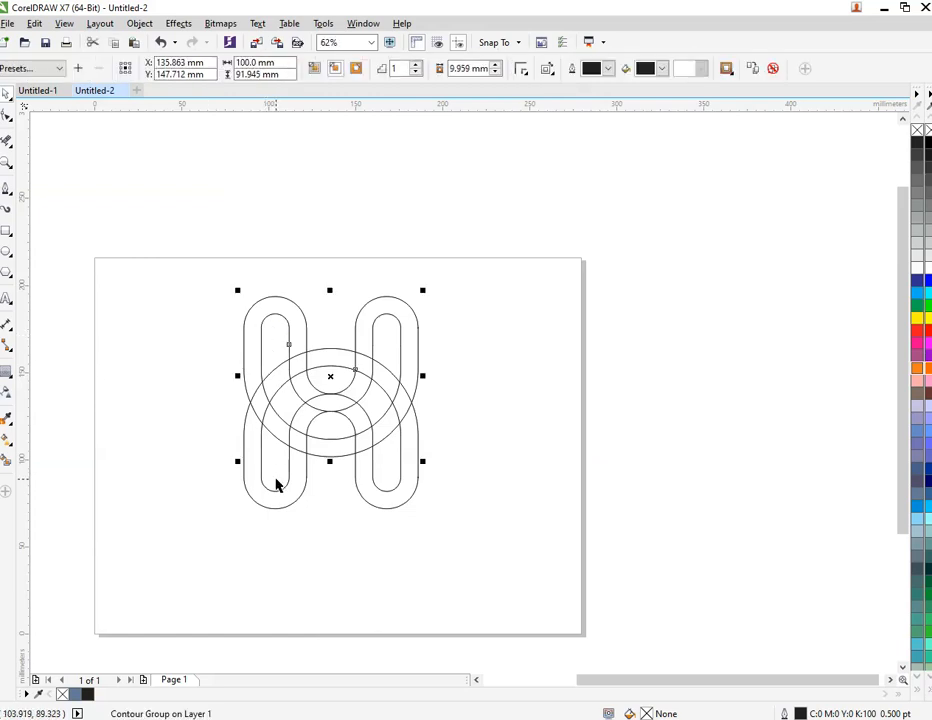
shift+click(275, 480)
drag(275, 480, 666, 454)
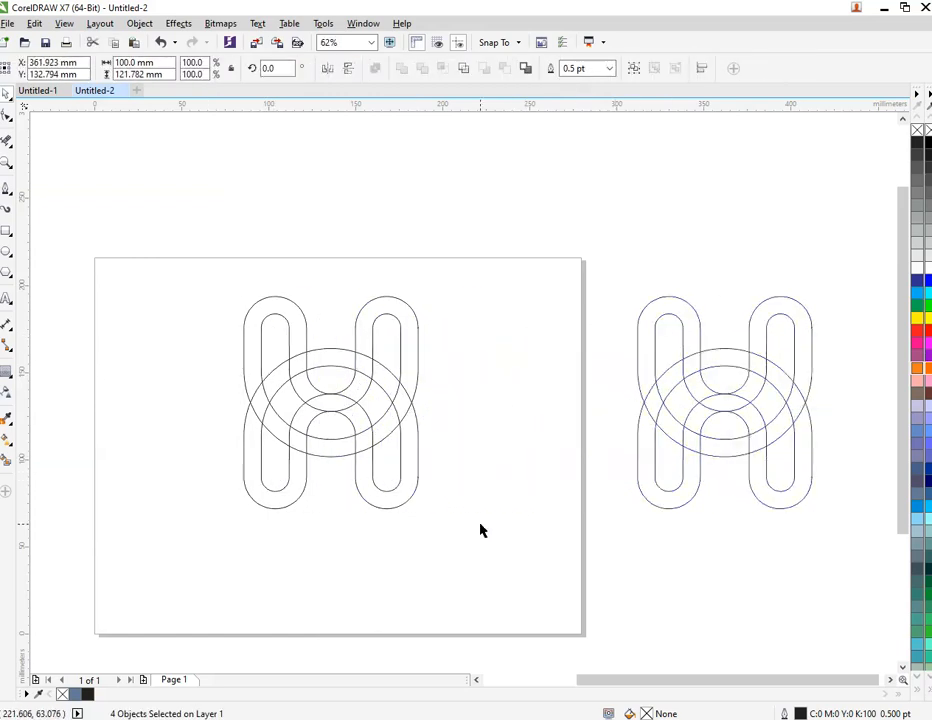
Step: Break apart the contour groups of both the upright and the inverted U on the page
click(233, 371)
scroll(233, 371, up, 2)
click(290, 345)
right_click(297, 337)
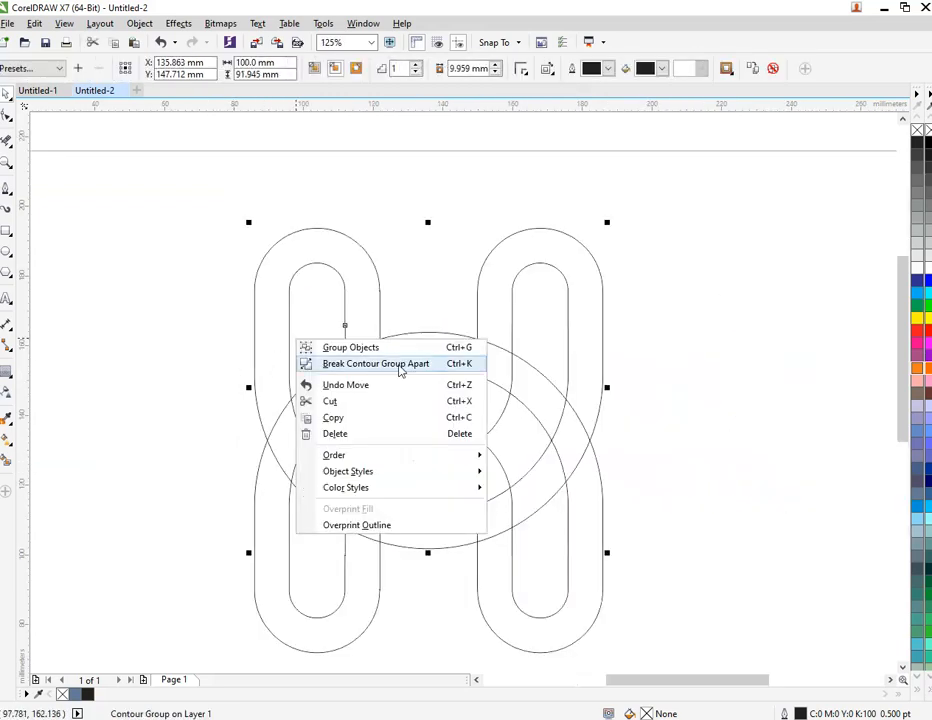
click(400, 368)
click(527, 572)
right_click(566, 371)
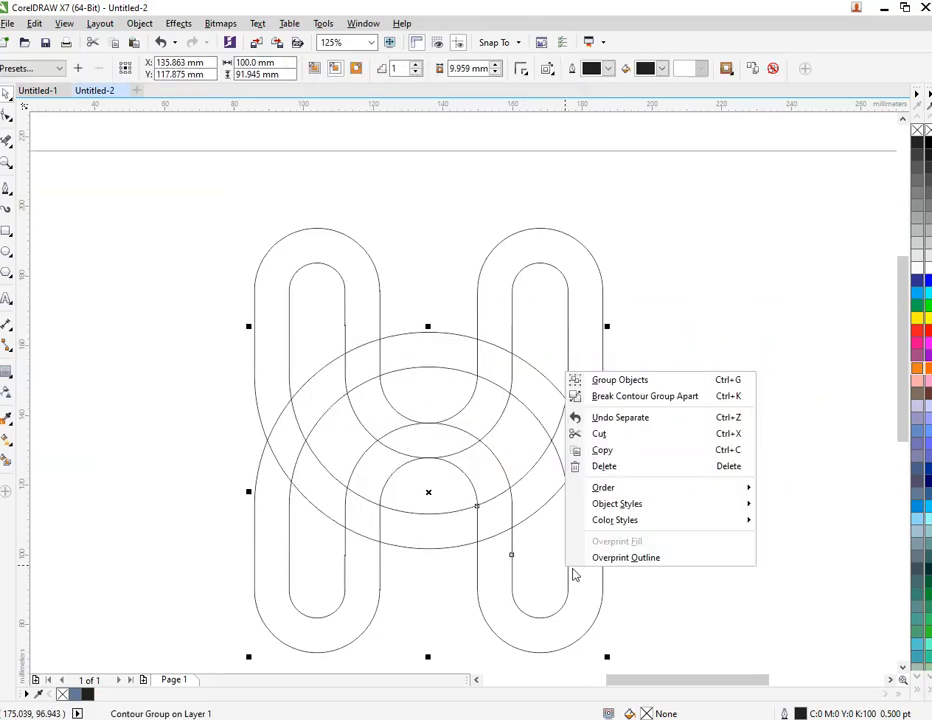
click(645, 396)
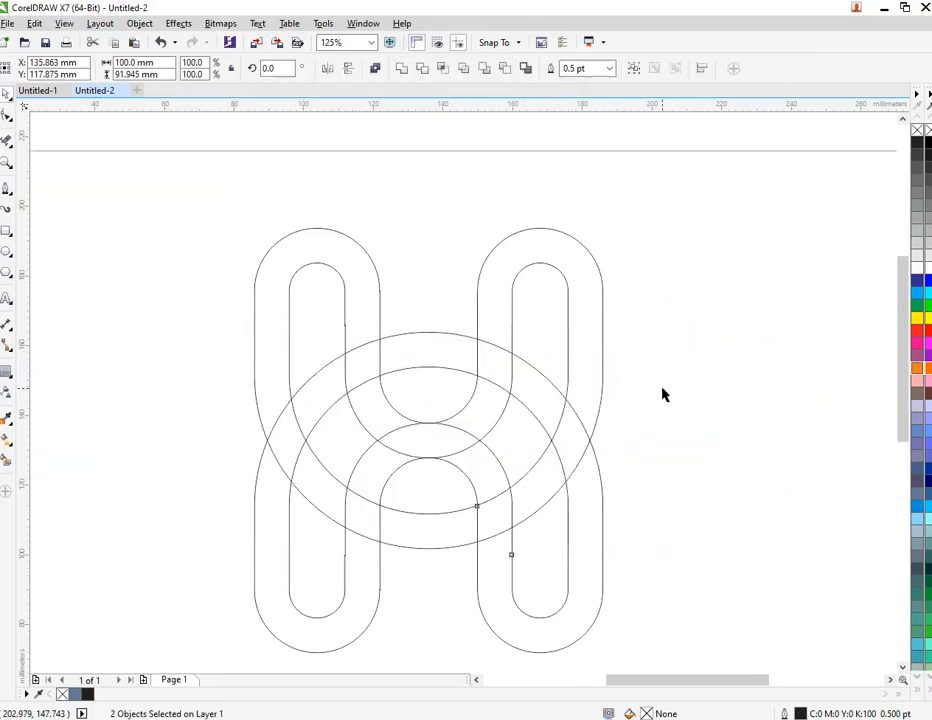
Step: Move the upright U's inner curve to test that it is separate from its contour, and undo the move
click(518, 426)
click(595, 400)
click(565, 352)
click(604, 314)
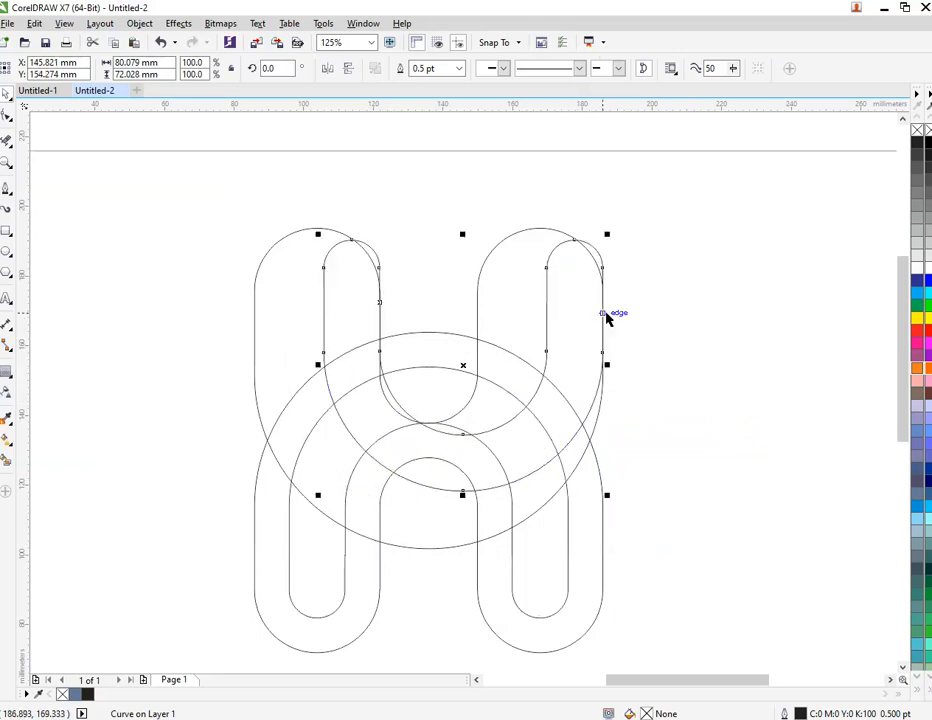
click(674, 312)
scroll(465, 388, up, 1)
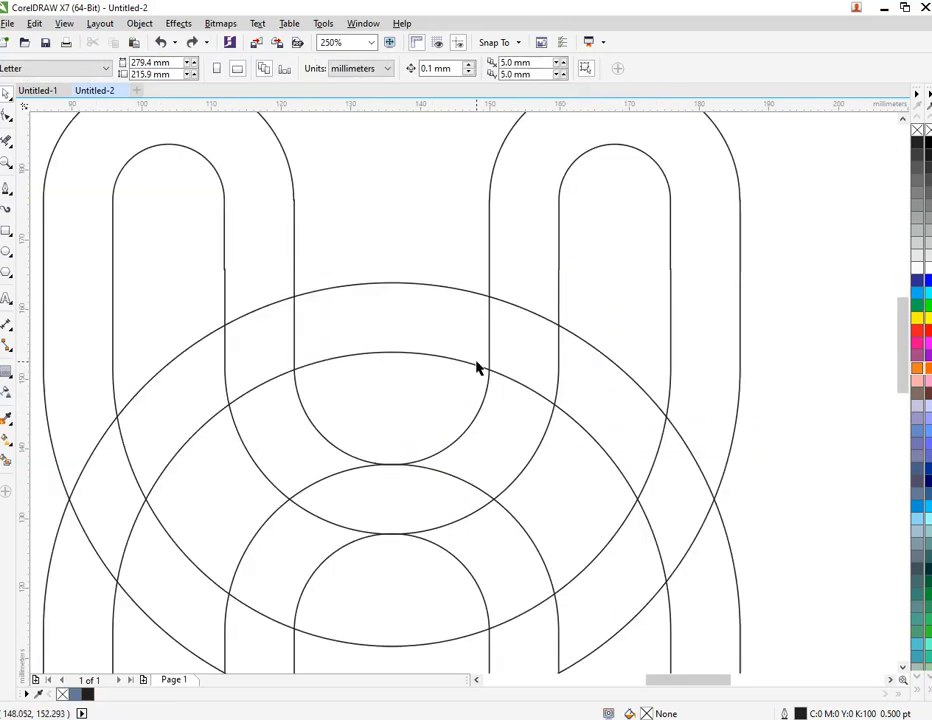
scroll(256, 276, down, 1)
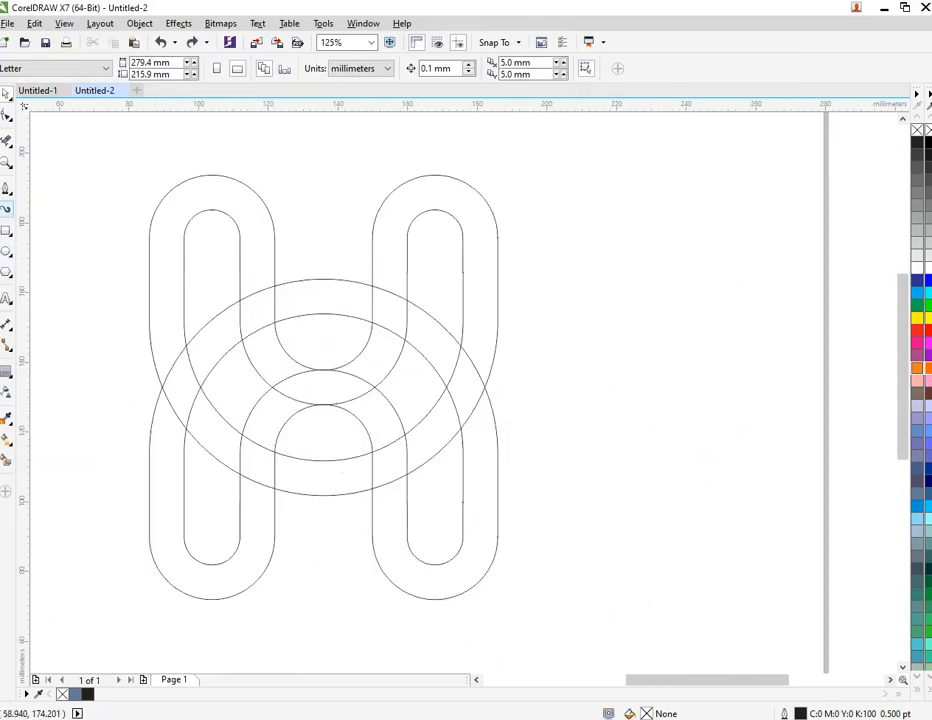
Step: Draw a straight vertical line about 80 mm long and align it exactly with the outer right edge of the interlocking U shapes
click(7, 190)
click(106, 255)
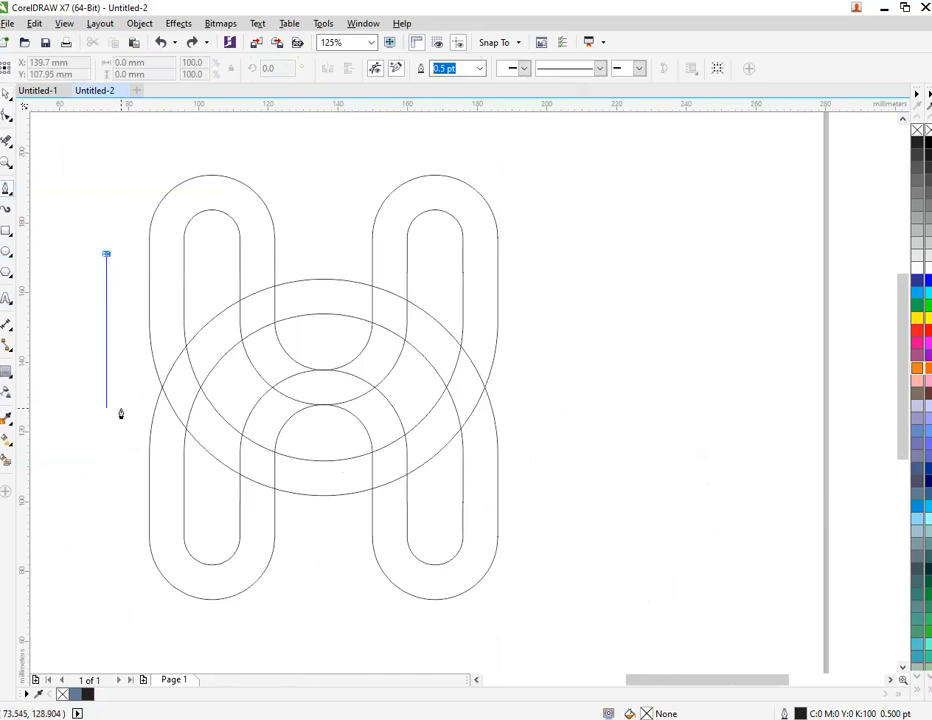
double_click(105, 537)
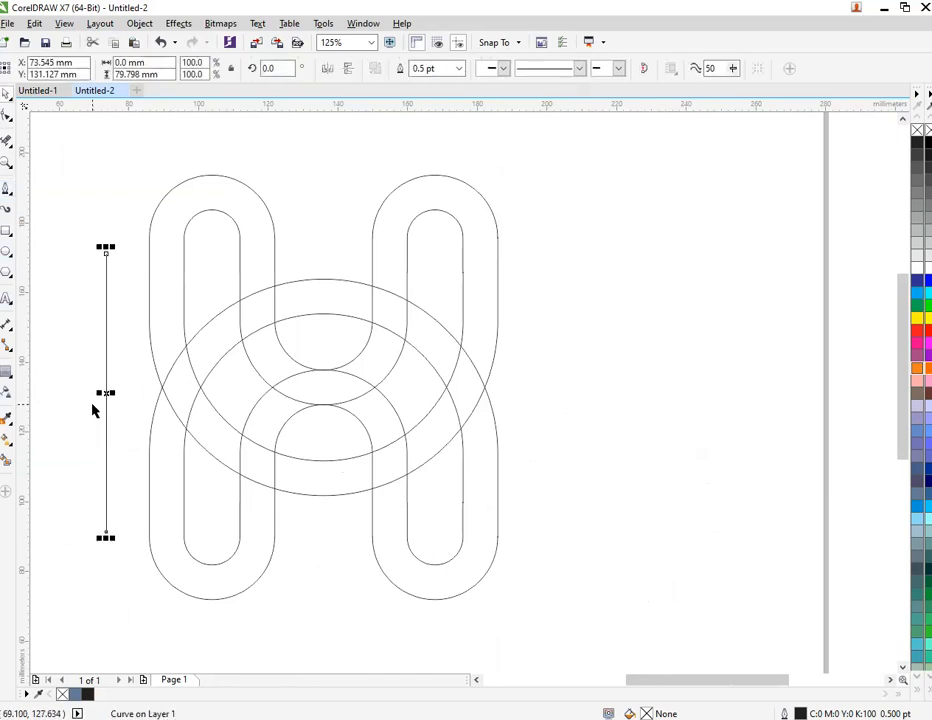
drag(106, 394, 499, 420)
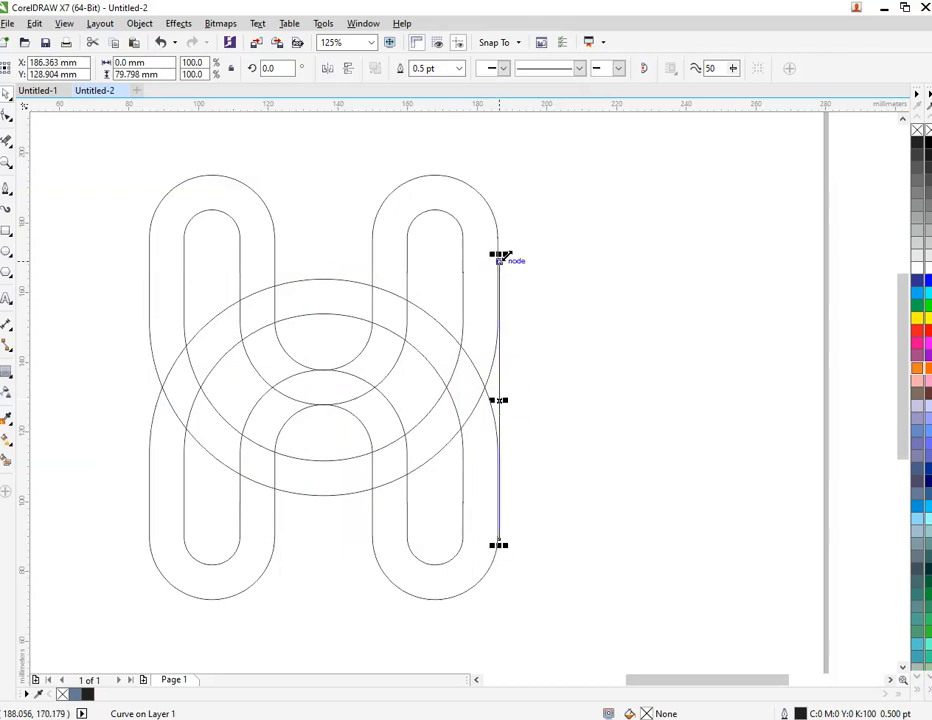
scroll(499, 258, up, 3)
scroll(432, 312, up, 2)
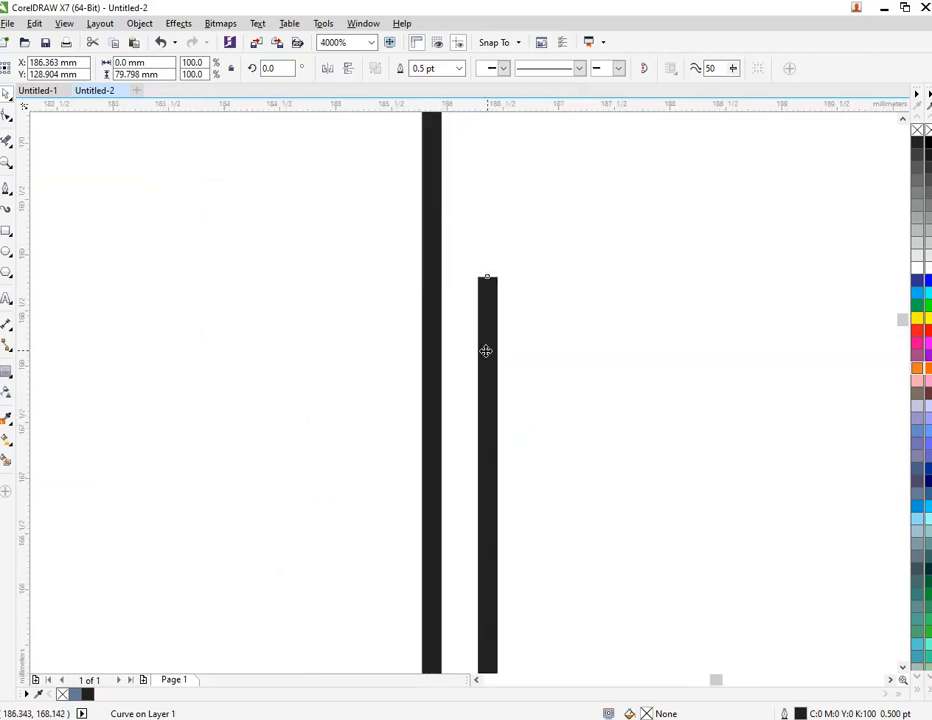
scroll(434, 348, down, 6)
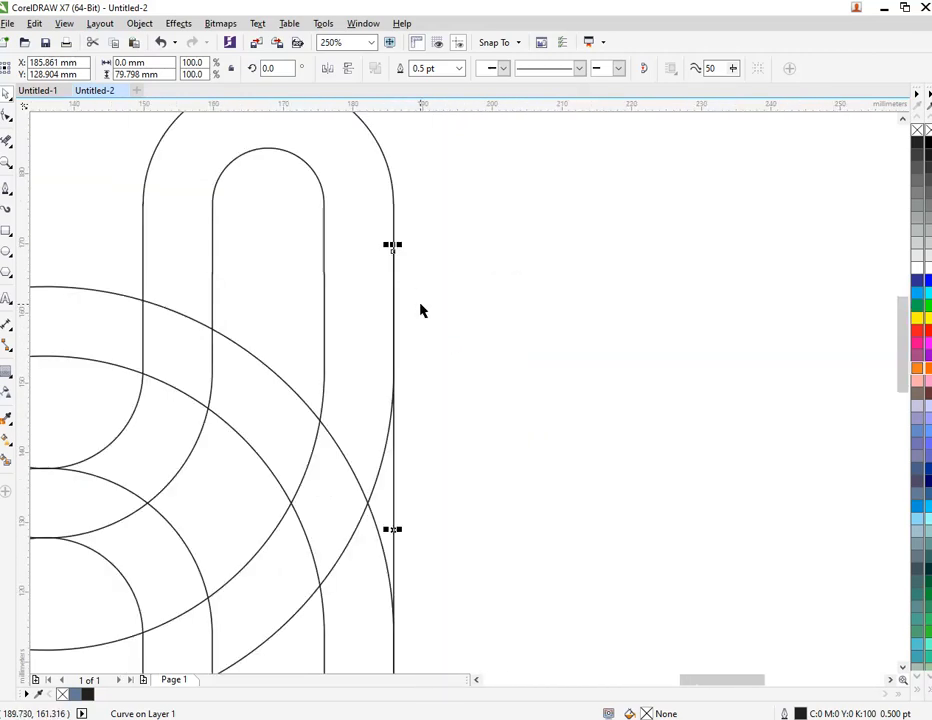
Step: Delete the spare set of overlapping U shapes beside the page
drag(589, 216, 834, 508)
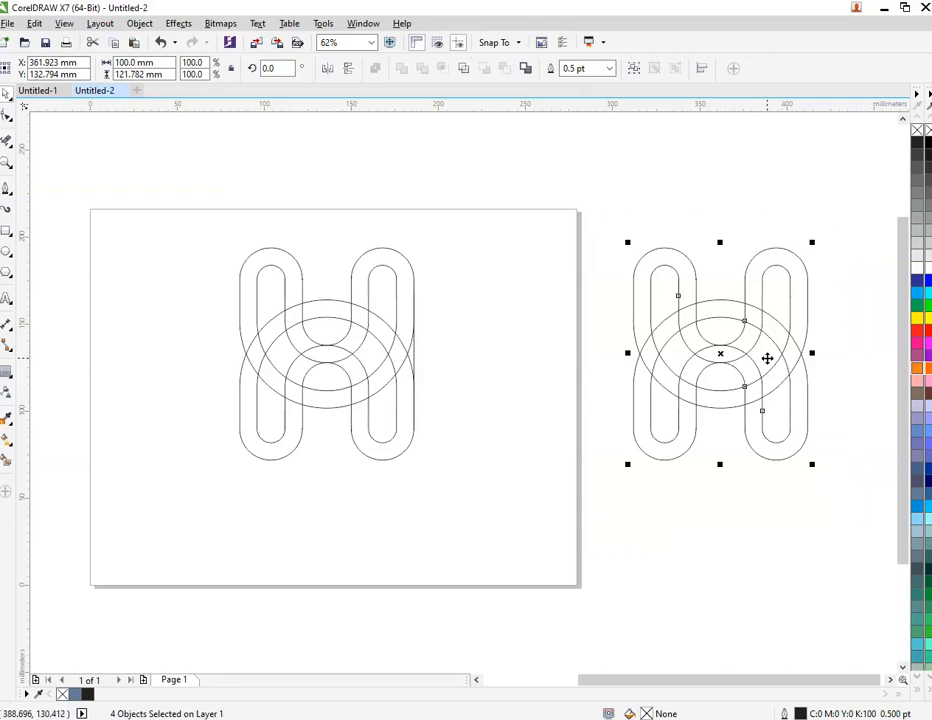
right_click(768, 358)
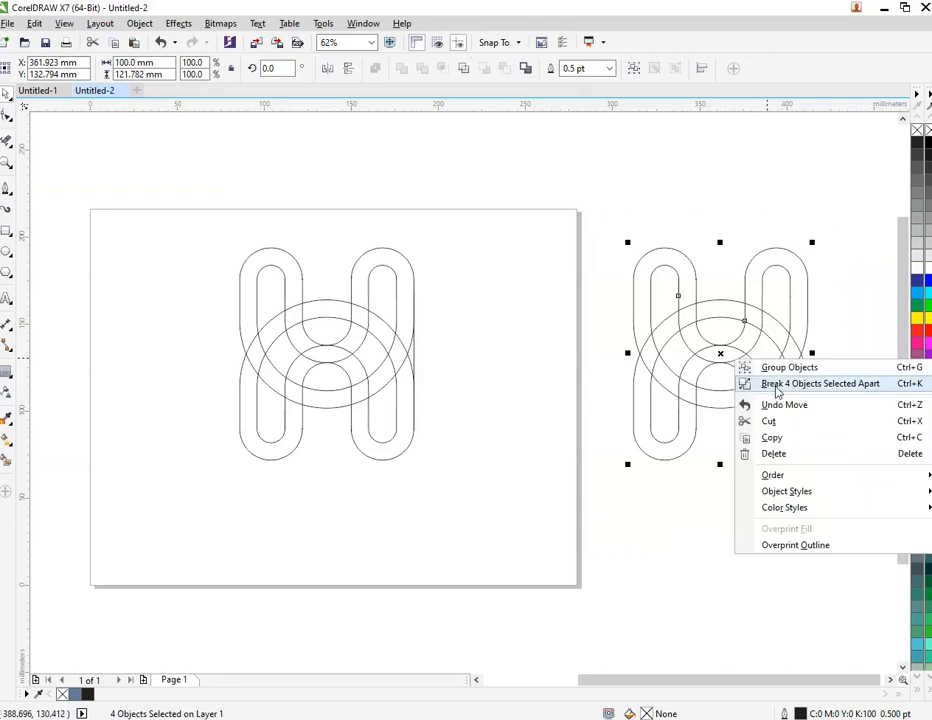
click(786, 455)
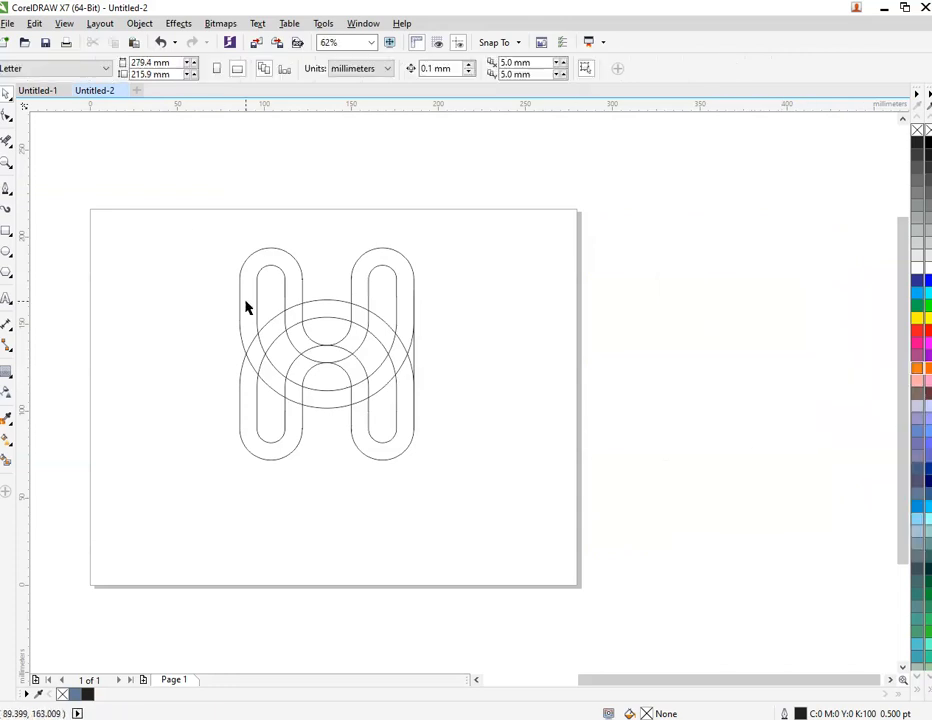
Step: Copy the vertical line from the design's right side to its outer left edge
scroll(277, 316, up, 1)
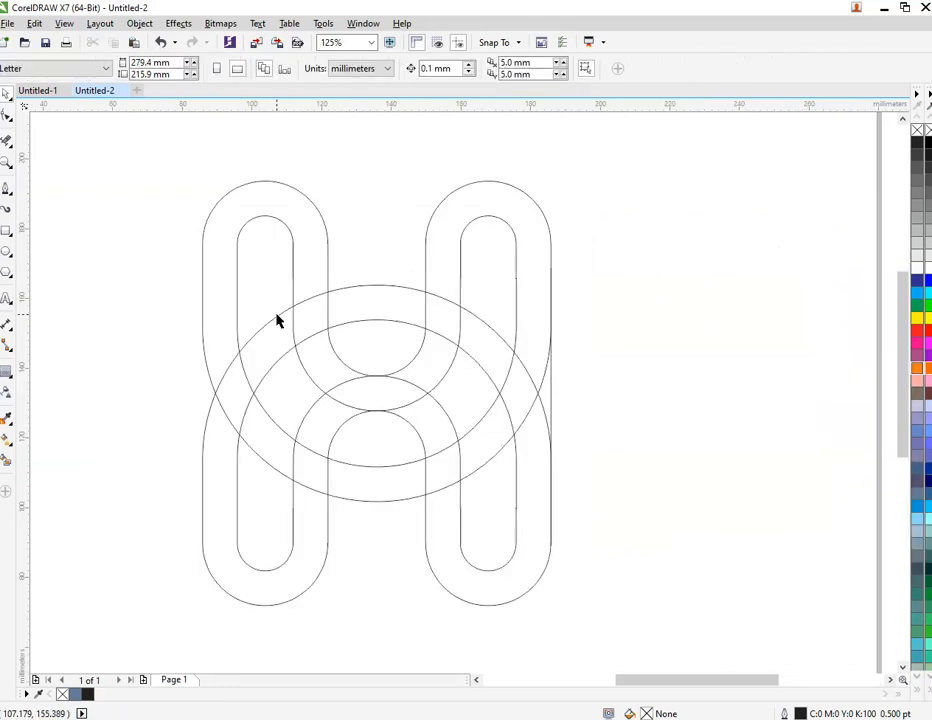
click(551, 395)
right_click(550, 395)
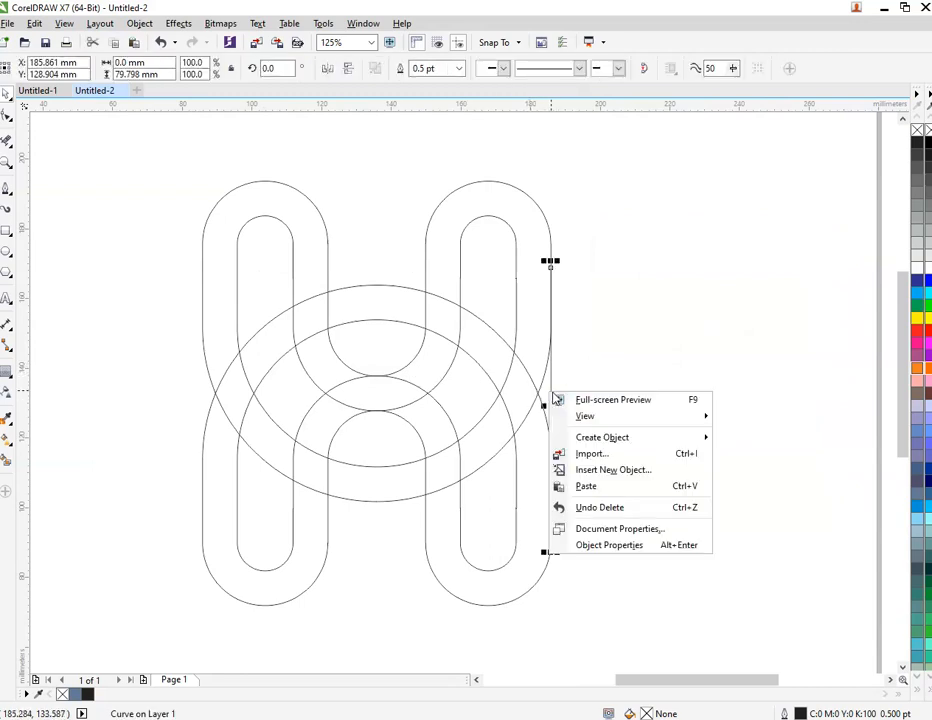
click(648, 489)
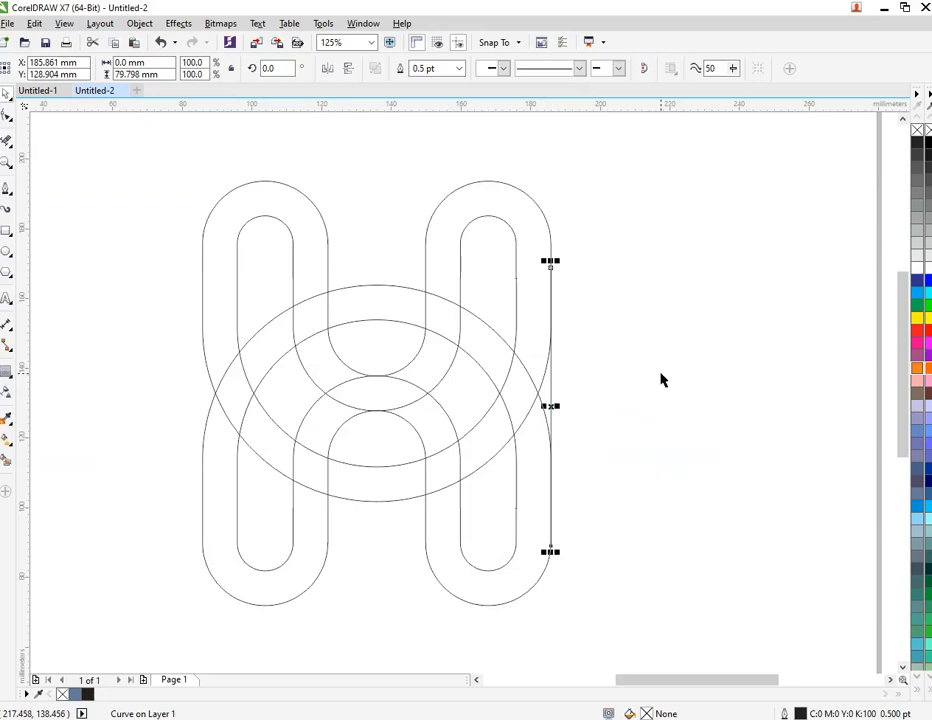
drag(609, 232, 538, 562)
right_click(555, 410)
click(543, 405)
drag(543, 405, 203, 400)
Step: Fine-tune the copied line's horizontal position so it lies exactly on the design's outer left edge
scroll(196, 276, up, 3)
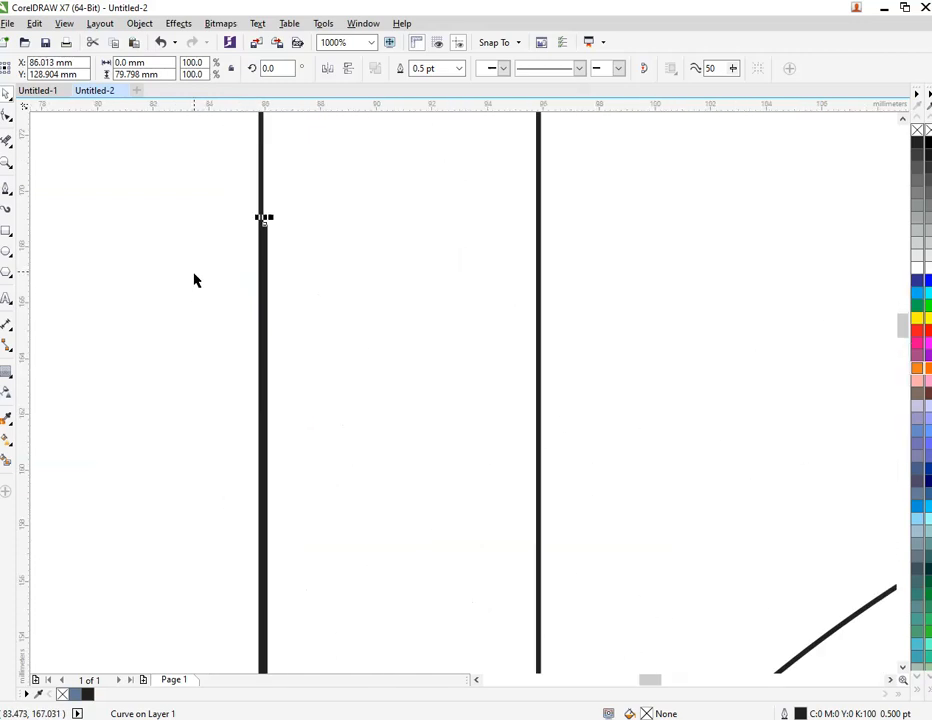
scroll(264, 210, up, 2)
drag(276, 351, 264, 351)
scroll(266, 340, down, 6)
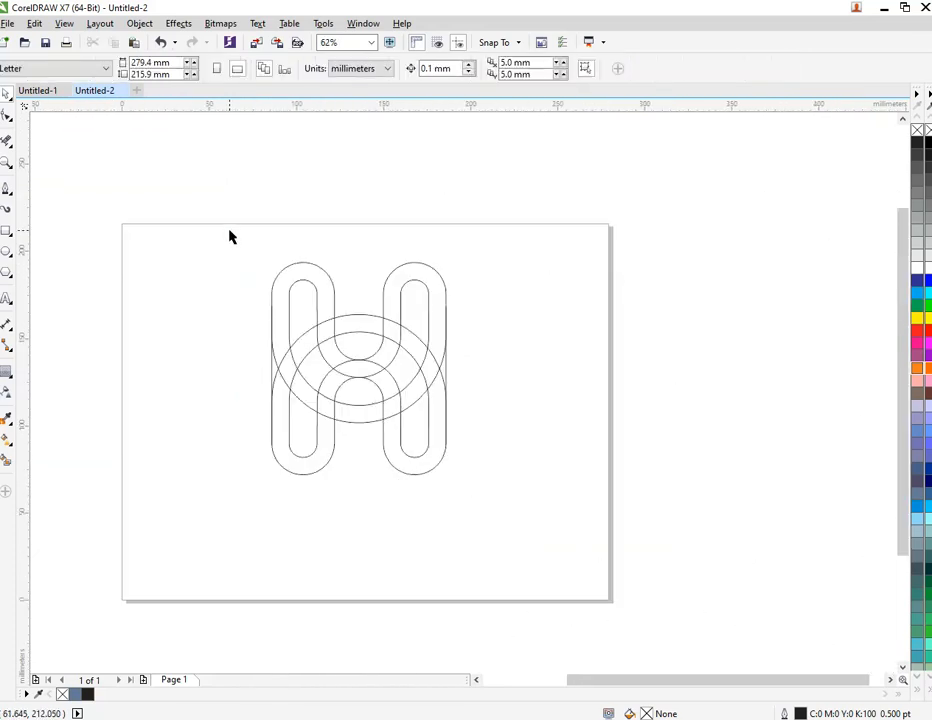
Step: Duplicate the complete design, including both side lines, and place the copy to its right
drag(229, 235, 455, 485)
drag(379, 372, 743, 385)
click(607, 385)
Step: Delete the upright U's segments that cross the left half of the inverted U's arch with the Virtual Segment Delete tool
scroll(339, 341, up, 1)
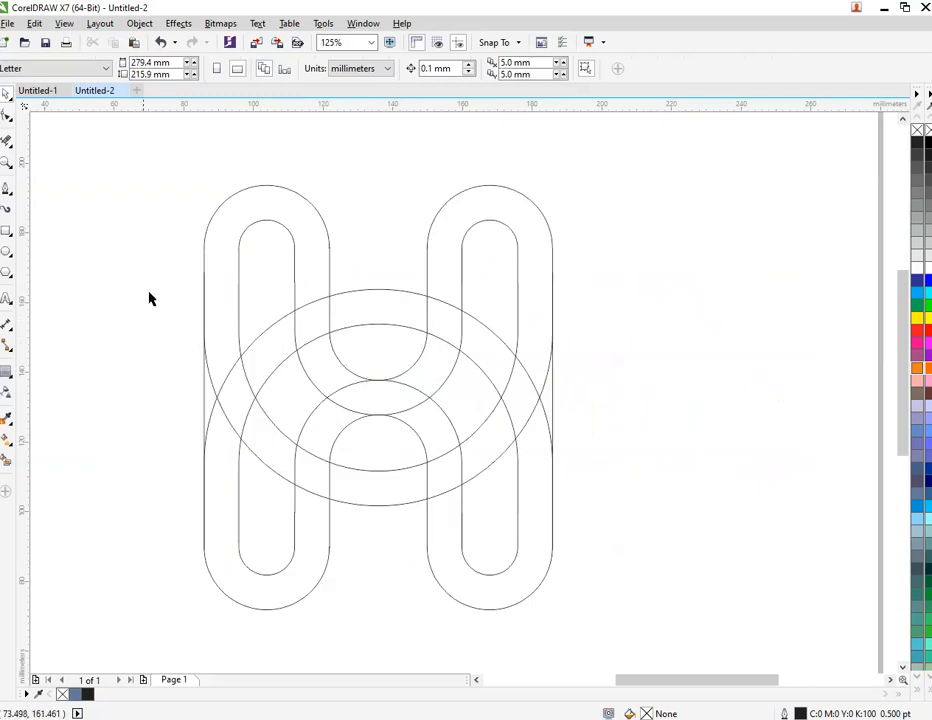
click(7, 143)
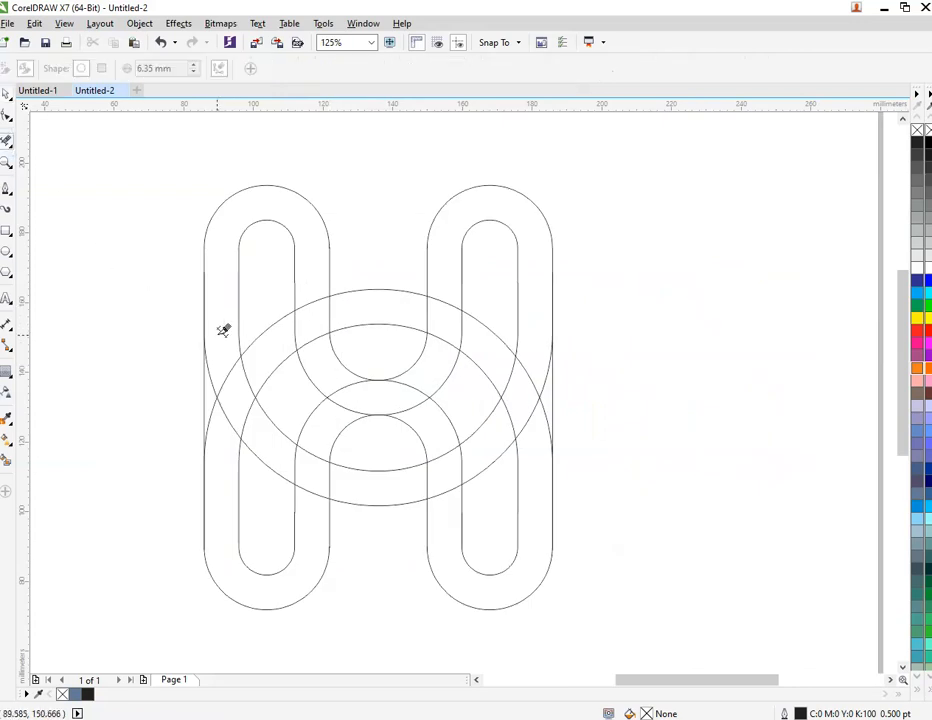
scroll(302, 340, up, 1)
mouse_move(398, 404)
mouse_down()
mouse_move(364, 389)
mouse_move(333, 405)
mouse_move(237, 480)
mouse_move(232, 530)
mouse_up()
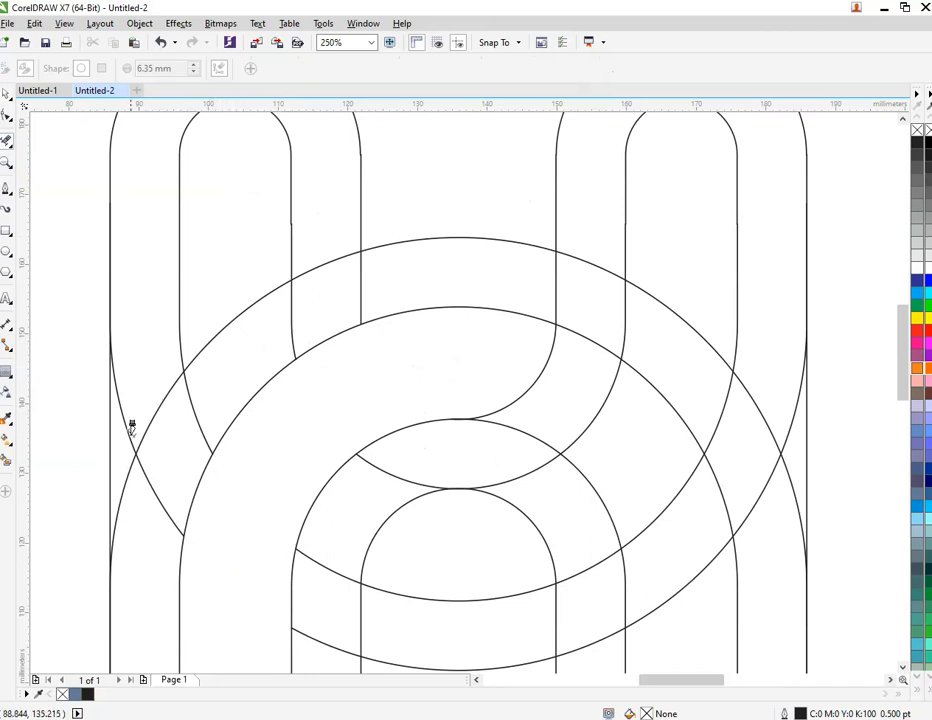
mouse_move(136, 409)
mouse_down()
mouse_move(125, 439)
mouse_move(145, 490)
mouse_up()
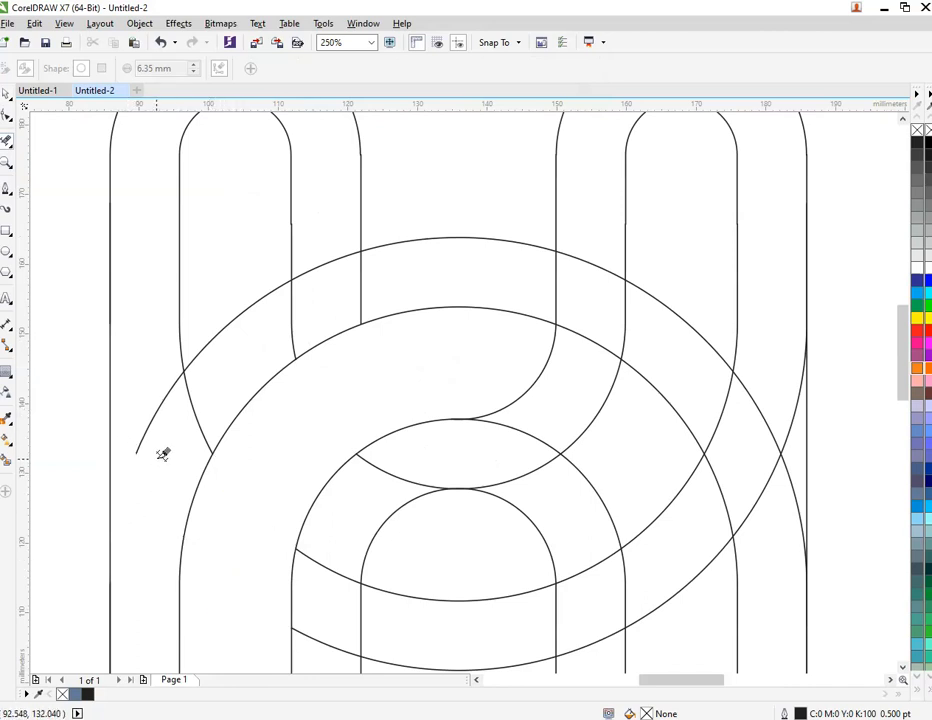
key(ctrl+z)
click(148, 470)
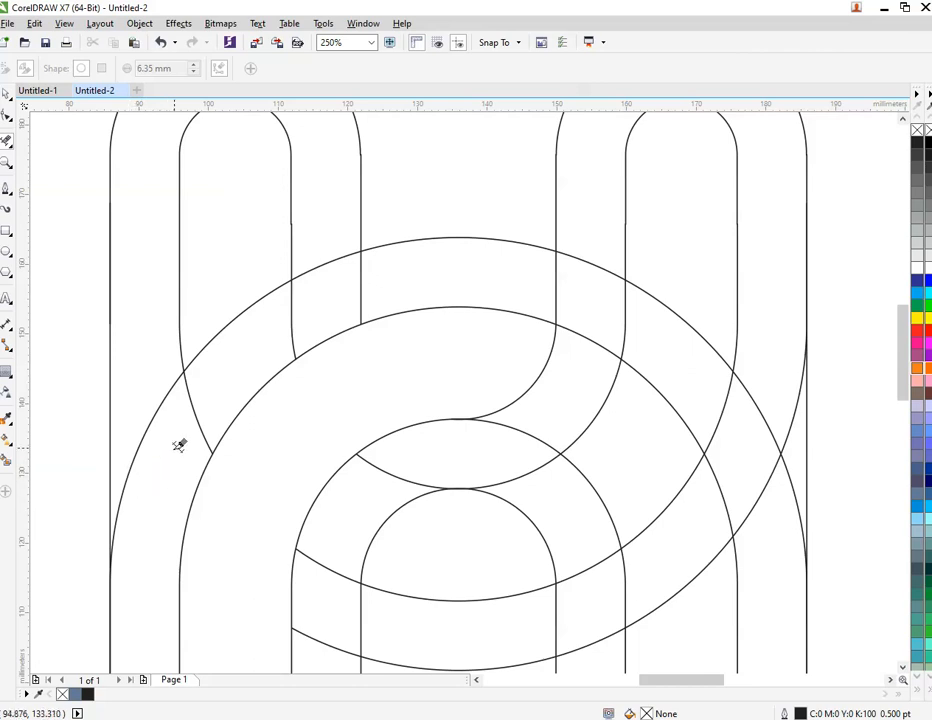
click(195, 410)
click(289, 335)
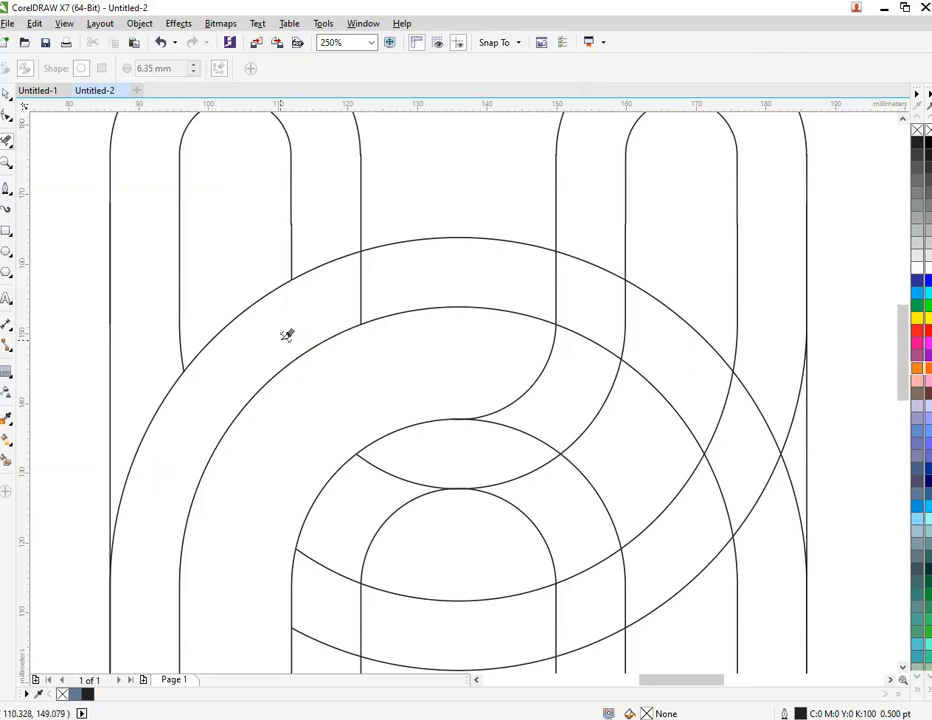
Step: Delete the segments where the inverted U's arch crosses the upper left leg and the inner band of the upper right leg, keeping the arch top between them
click(325, 250)
click(166, 392)
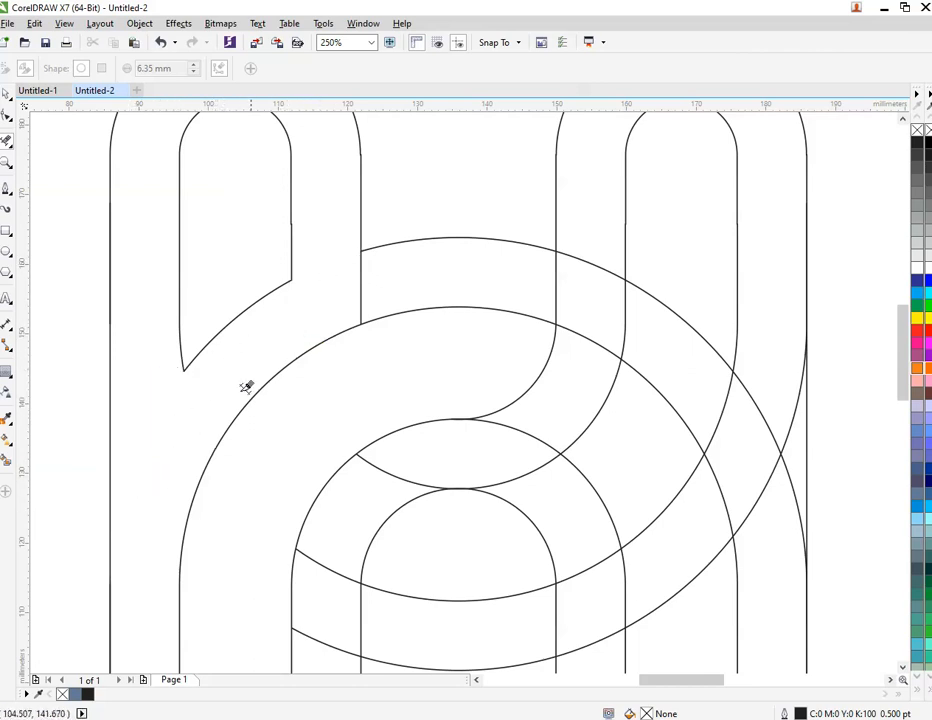
click(380, 297)
click(546, 274)
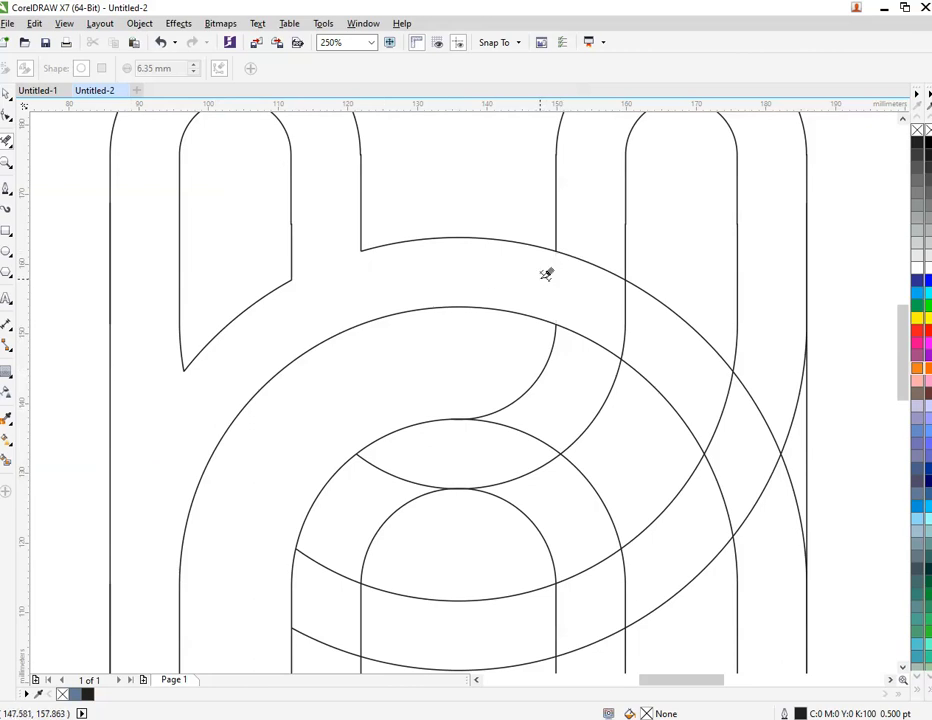
key(ctrl+z)
key(ctrl+shift+z)
key(ctrl+shift+z)
click(576, 255)
click(580, 335)
Step: Delete the two overlapping arc pieces at the design's centre to open a continuous S-shaped band
scroll(578, 373, down, 2)
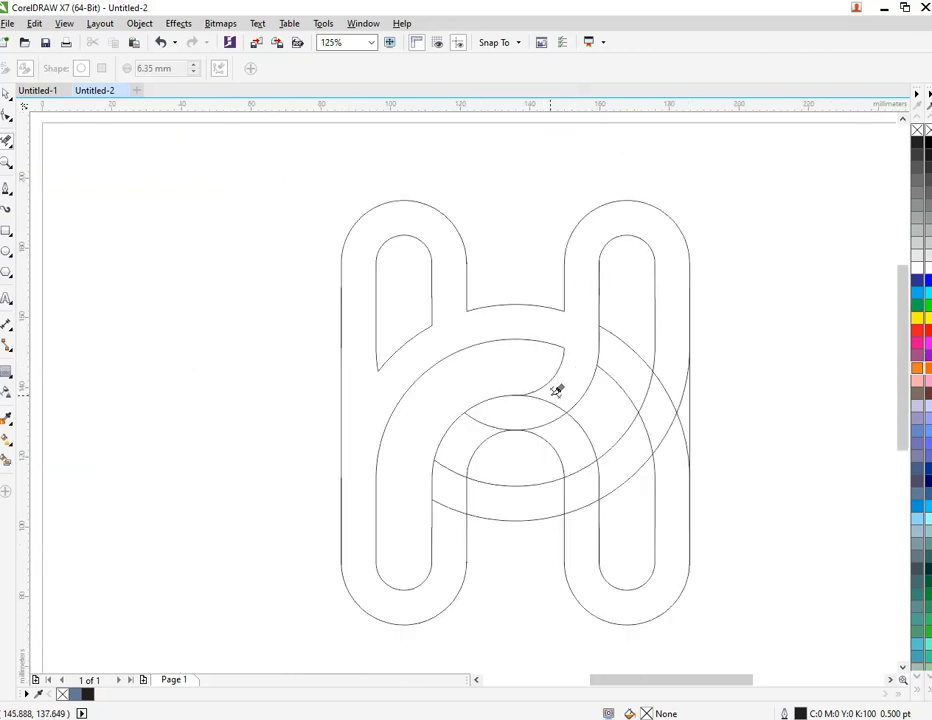
click(550, 392)
key(ctrl+z)
scroll(540, 418, up, 2)
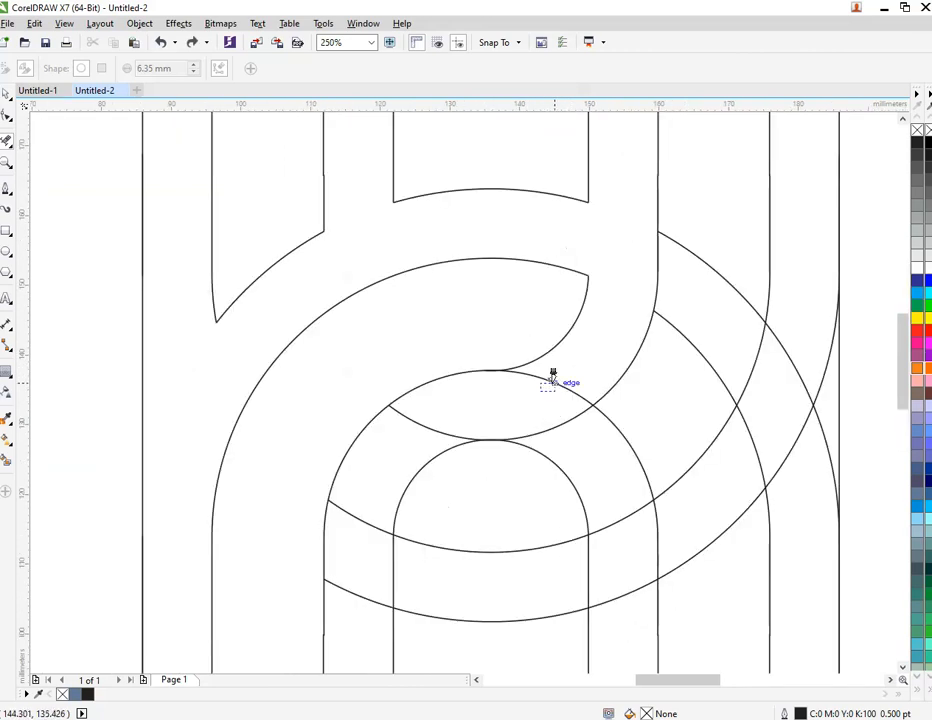
click(553, 377)
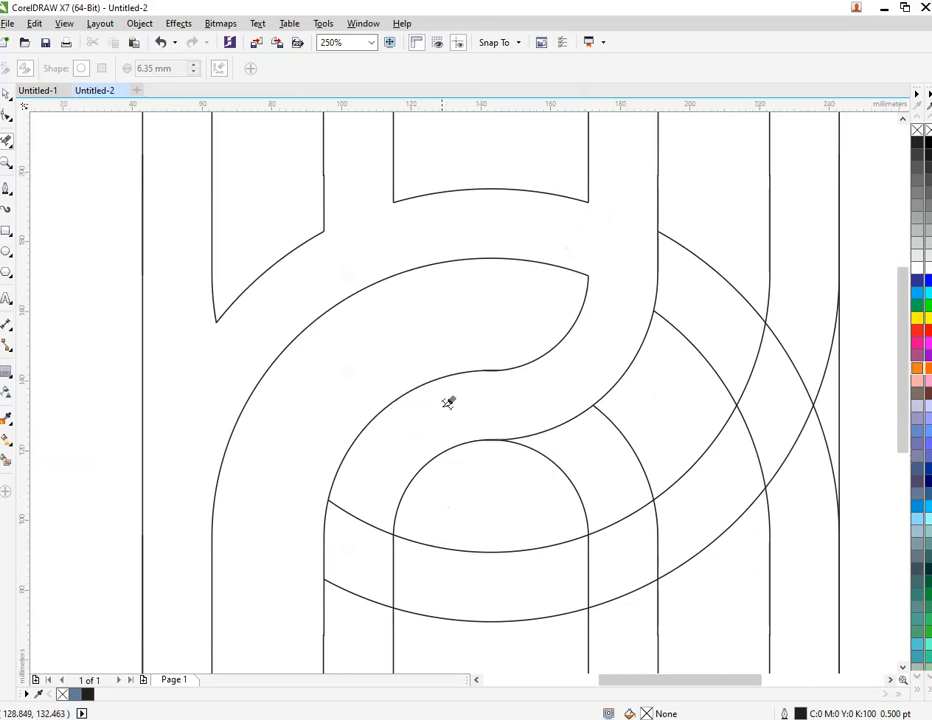
Step: Delete the upright U's arc pieces crossing the lower left leg and the leg's inner line segment within the curved band
scroll(449, 401, down, 2)
scroll(416, 448, up, 2)
click(407, 474)
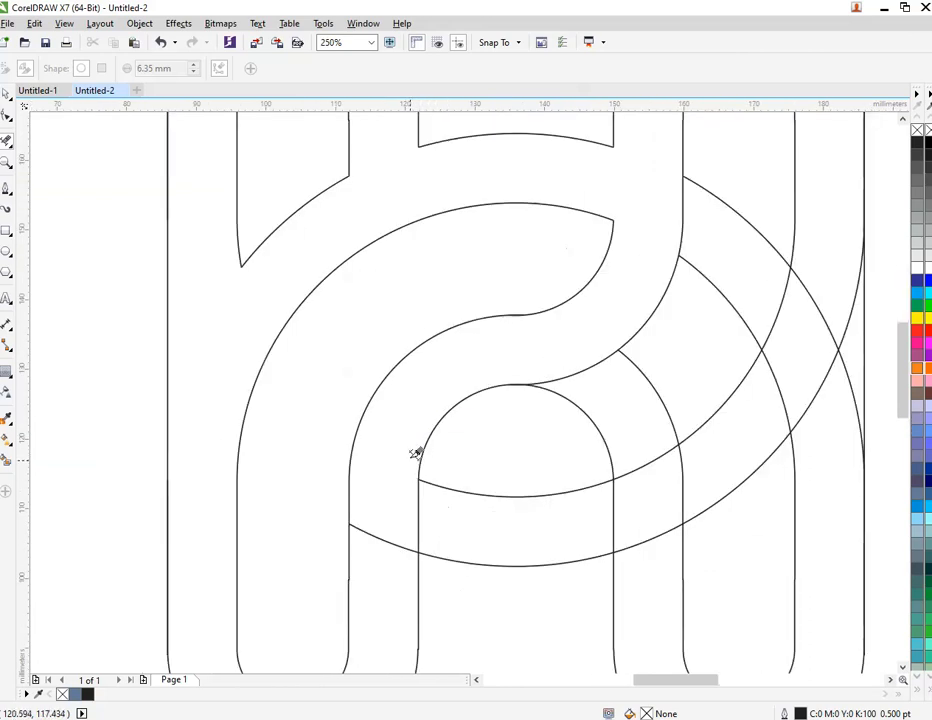
click(388, 541)
click(440, 520)
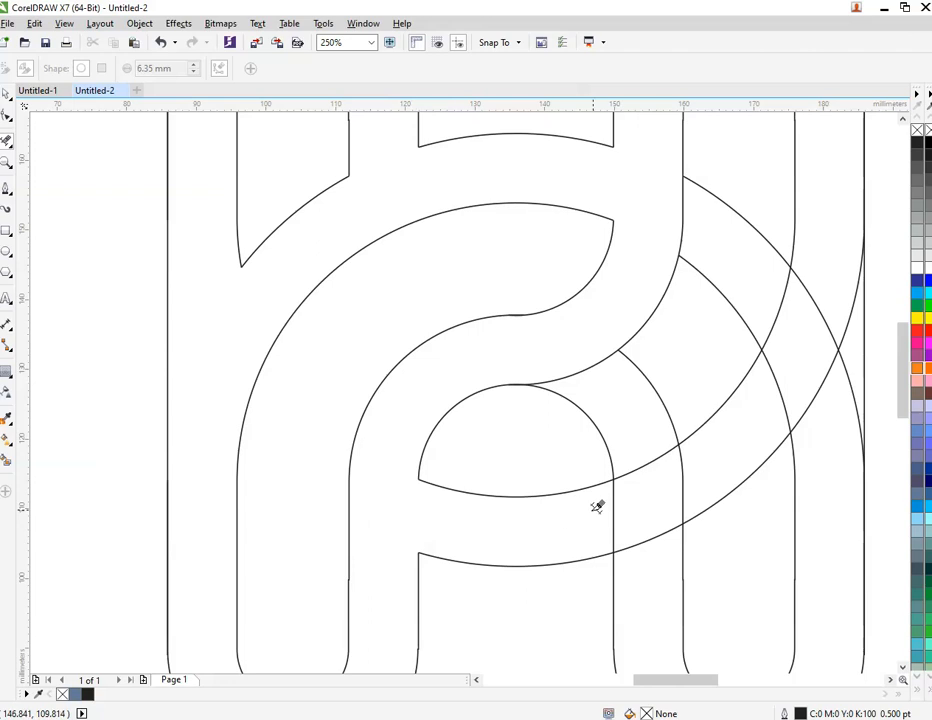
Step: Delete the inverted U's segments crossing the upright U's lower right curve and the overlapping outer arc pieces beside the right side line
click(616, 496)
click(684, 477)
scroll(640, 520, down, 2)
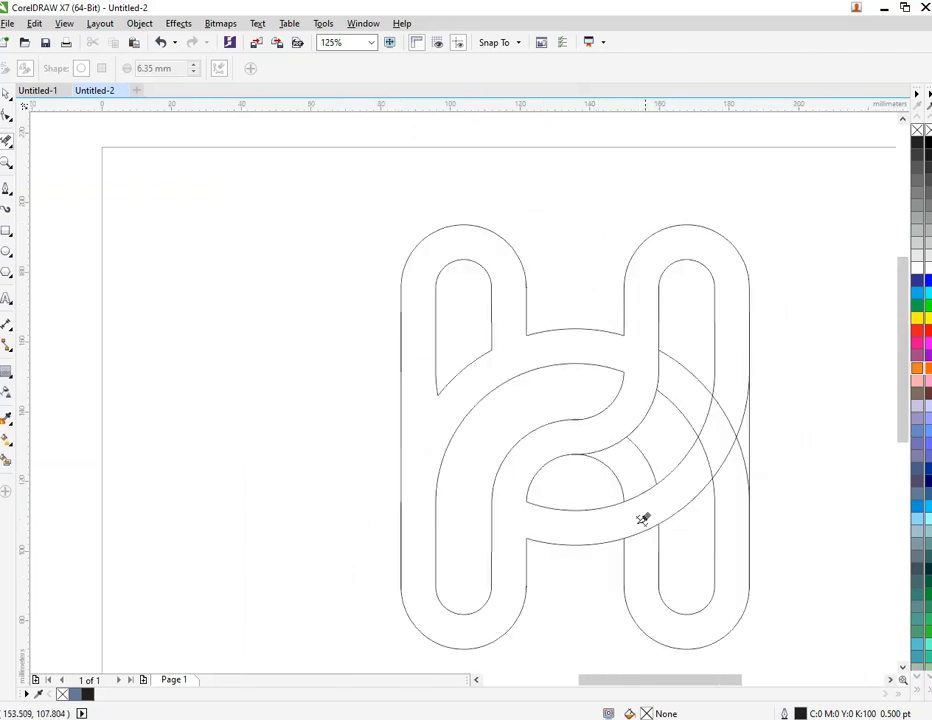
scroll(749, 432, up, 2)
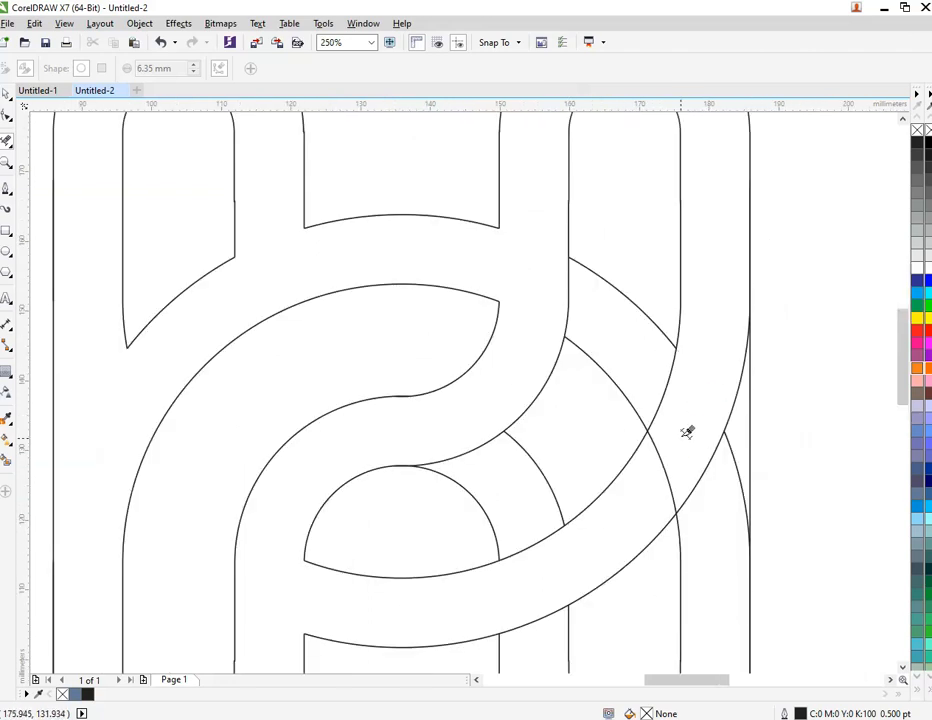
click(724, 442)
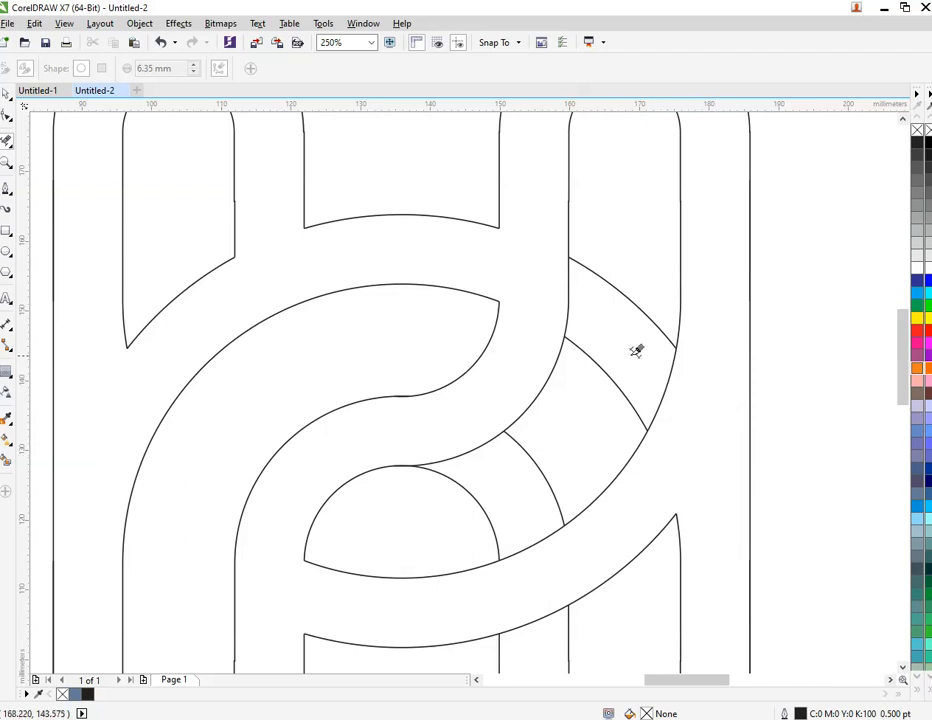
Step: Delete the inverted U's remaining arc pieces inside the upper right leg's curved opening and the lower arc piece crossing the lower right leg
click(600, 378)
click(628, 285)
click(533, 470)
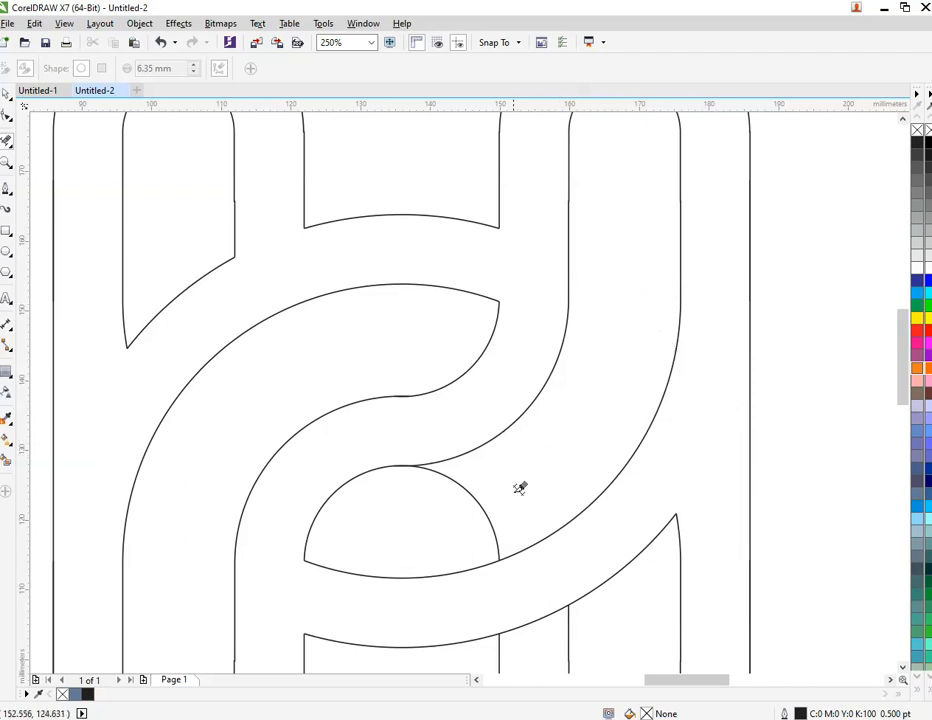
click(481, 503)
scroll(519, 565, down, 2)
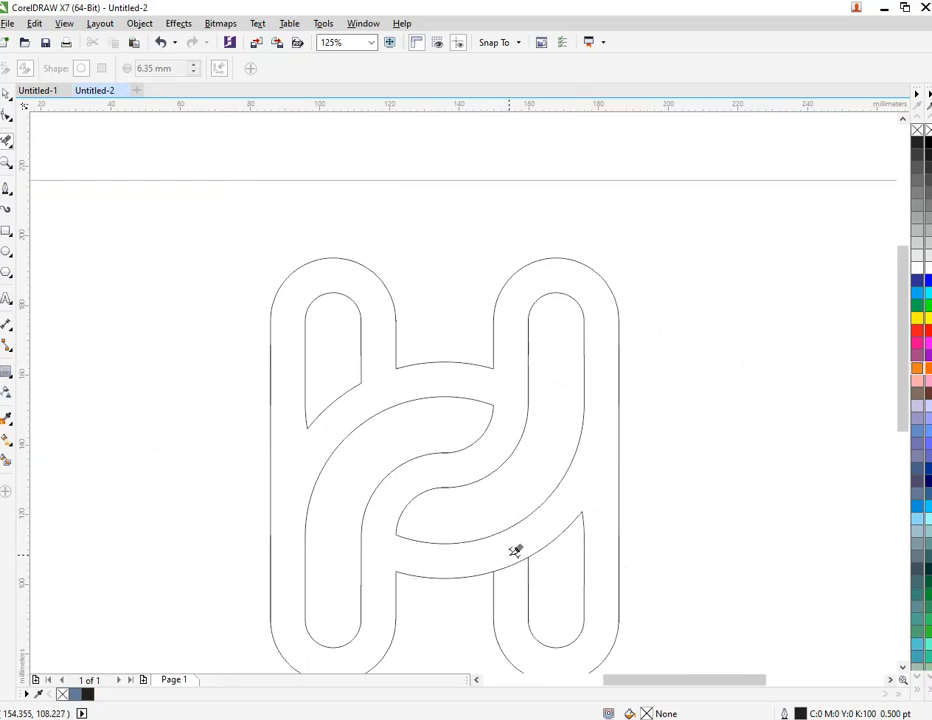
click(515, 560)
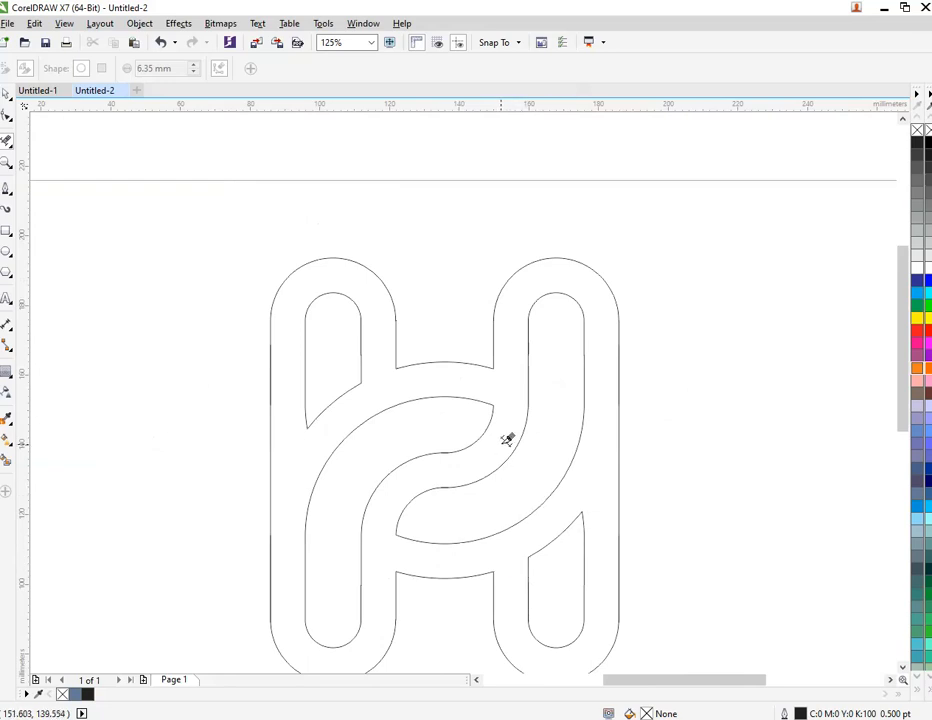
Step: Fill the continuous interlocking H band with the blue-grey C40 M20 Y0 K40 using the Smart Fill tool
scroll(508, 432, down, 2)
key(space)
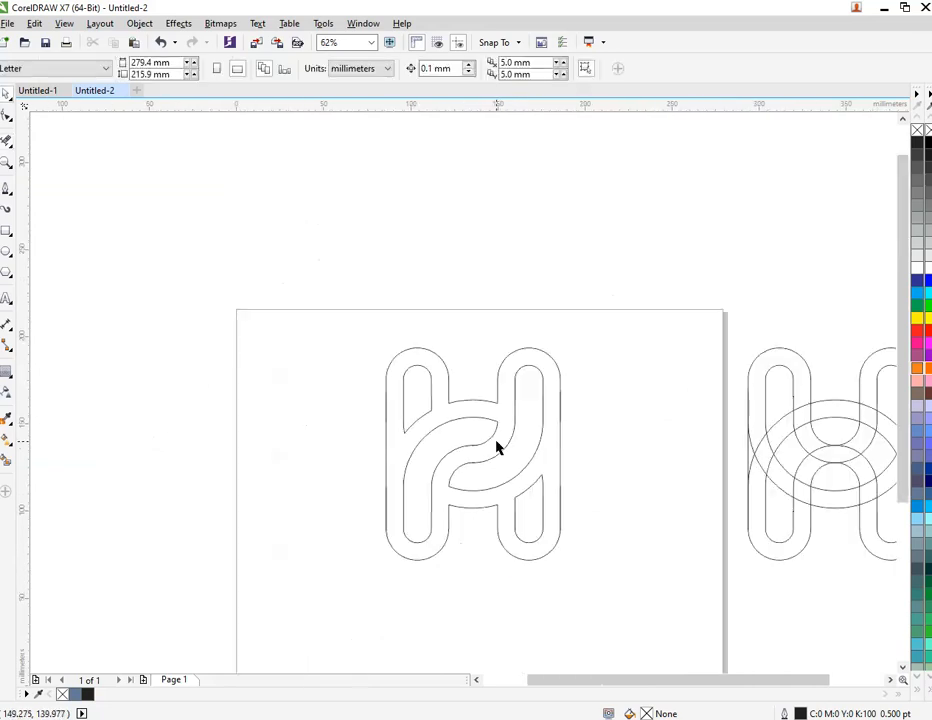
drag(367, 337, 612, 590)
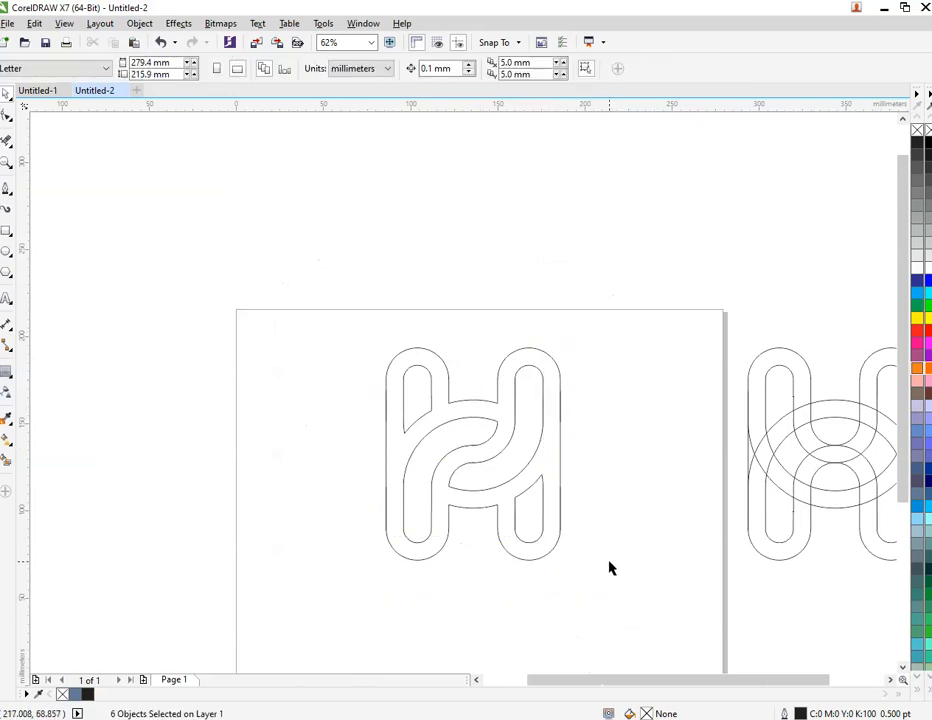
scroll(574, 495, up, 2)
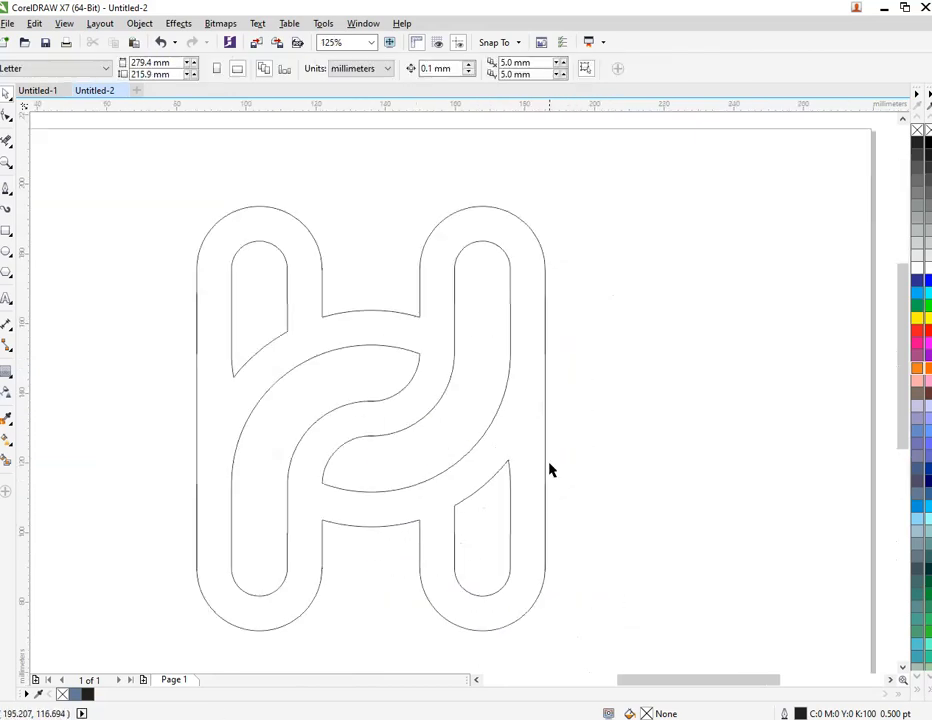
click(7, 463)
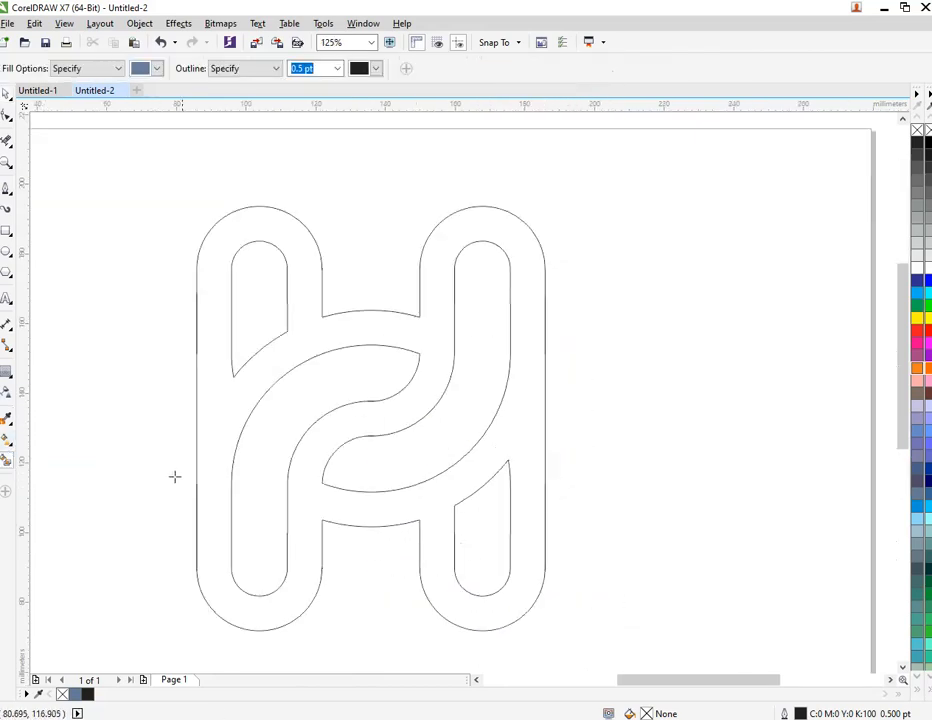
click(202, 456)
key(space)
scroll(243, 388, down, 2)
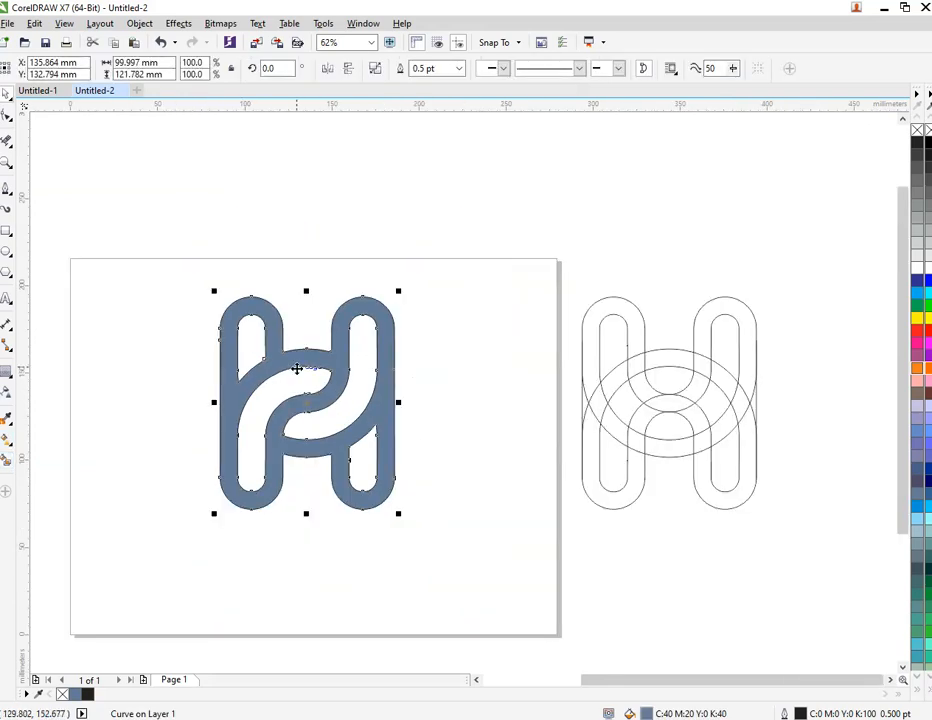
Step: Separate the filled H from its outlines, placing the outlines over the page's upper edge and the filled H lower on the page
drag(295, 368, 110, 362)
click(242, 466)
drag(206, 281, 451, 566)
drag(345, 411, 347, 227)
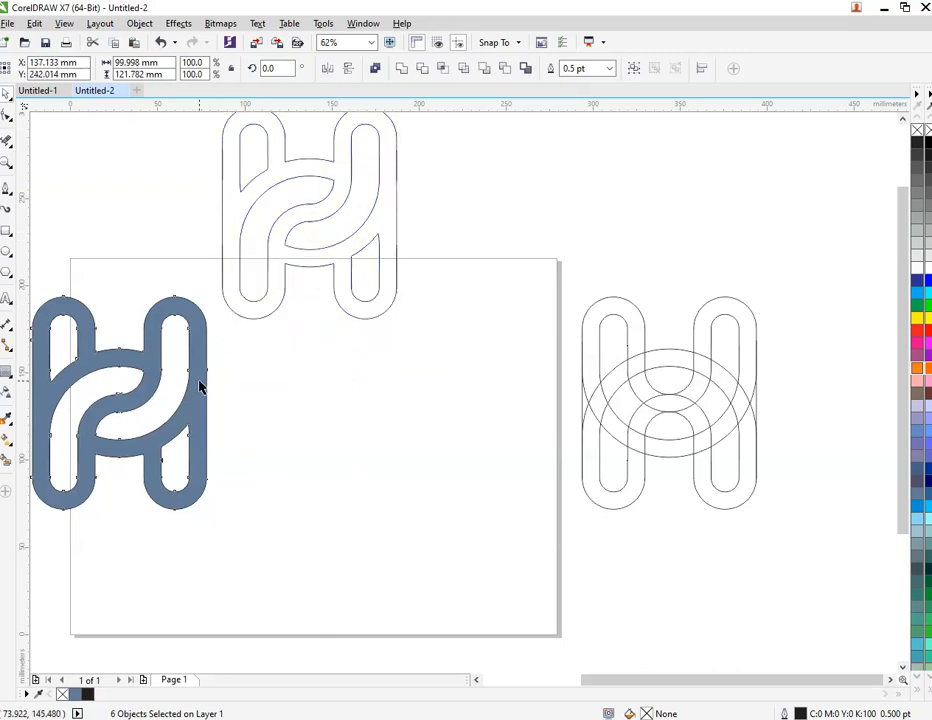
drag(202, 381, 471, 430)
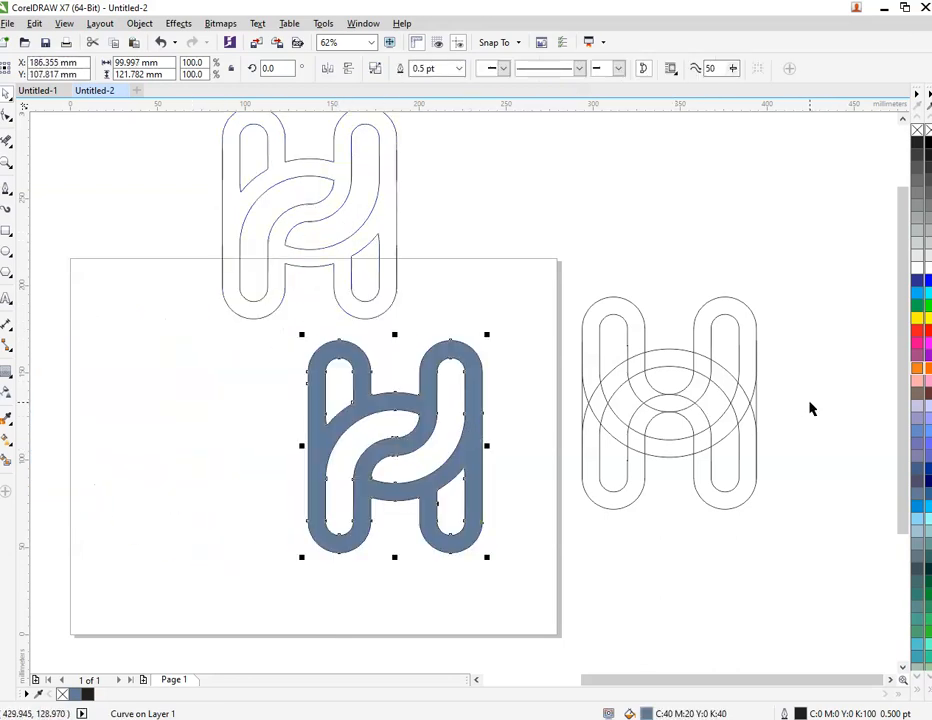
Step: Try to contour the upright U's outer curve outward by 10.216 mm in the untrimmed copy beside the page
scroll(785, 358, up, 3)
click(786, 362)
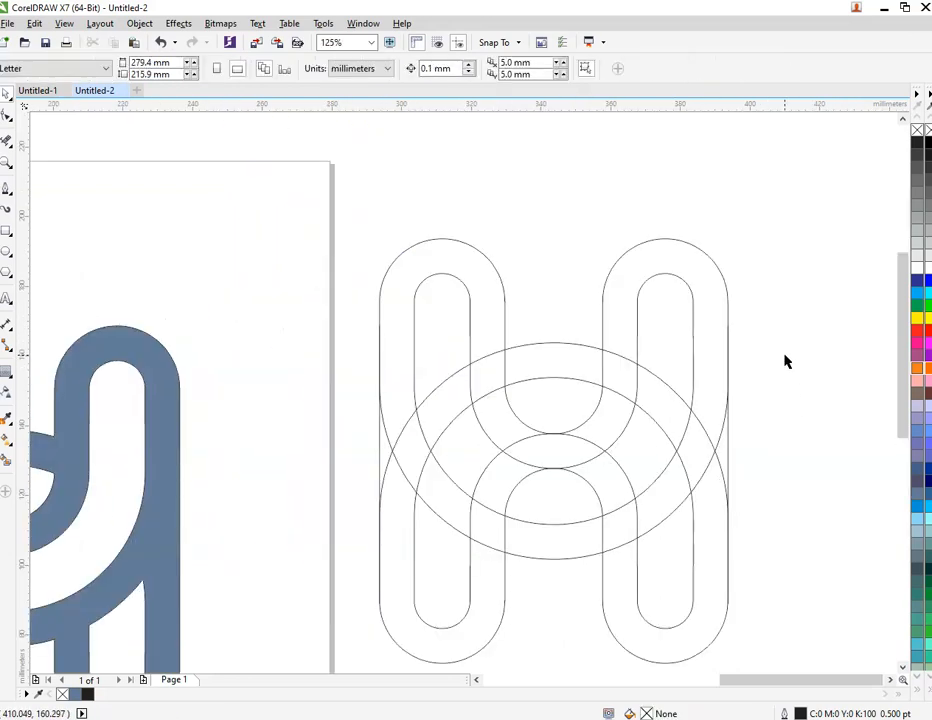
click(689, 272)
click(6, 371)
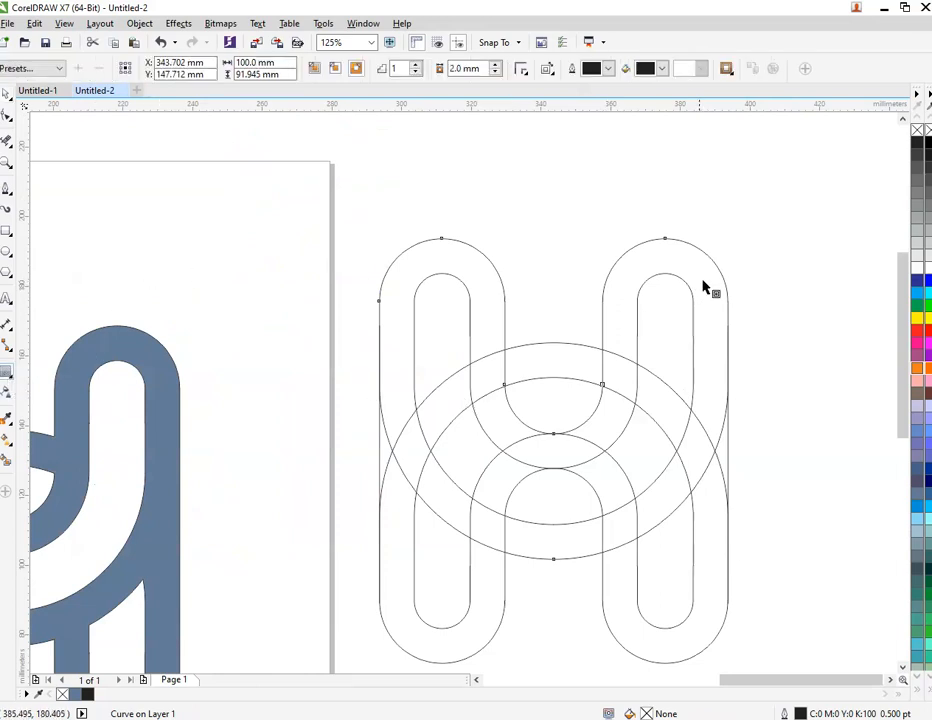
drag(665, 242, 670, 208)
scroll(372, 511, up, 3)
scroll(372, 511, up, 2)
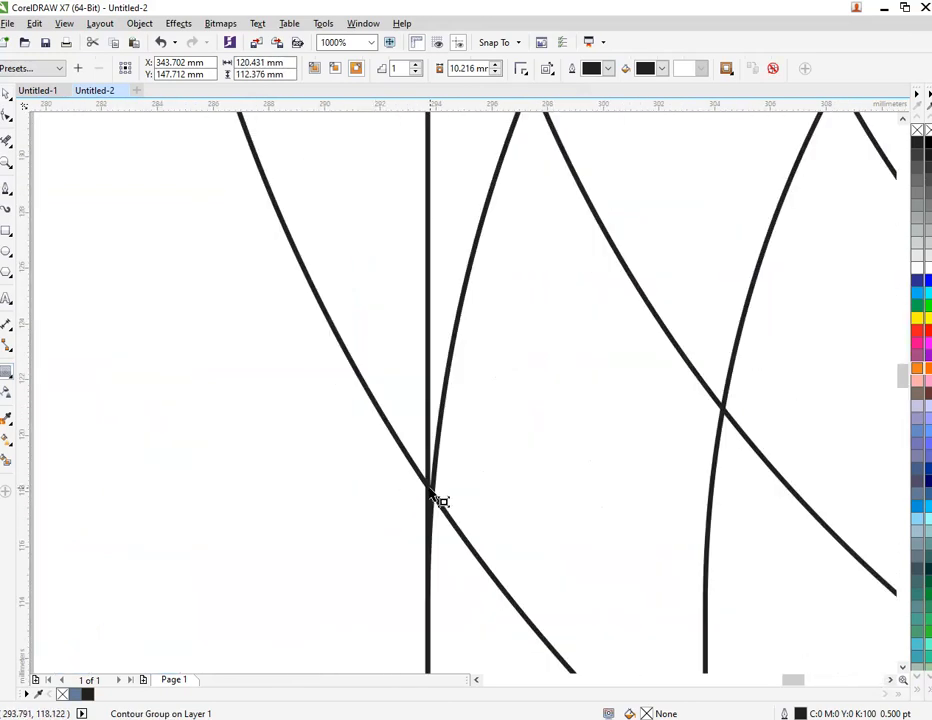
scroll(449, 513, down, 5)
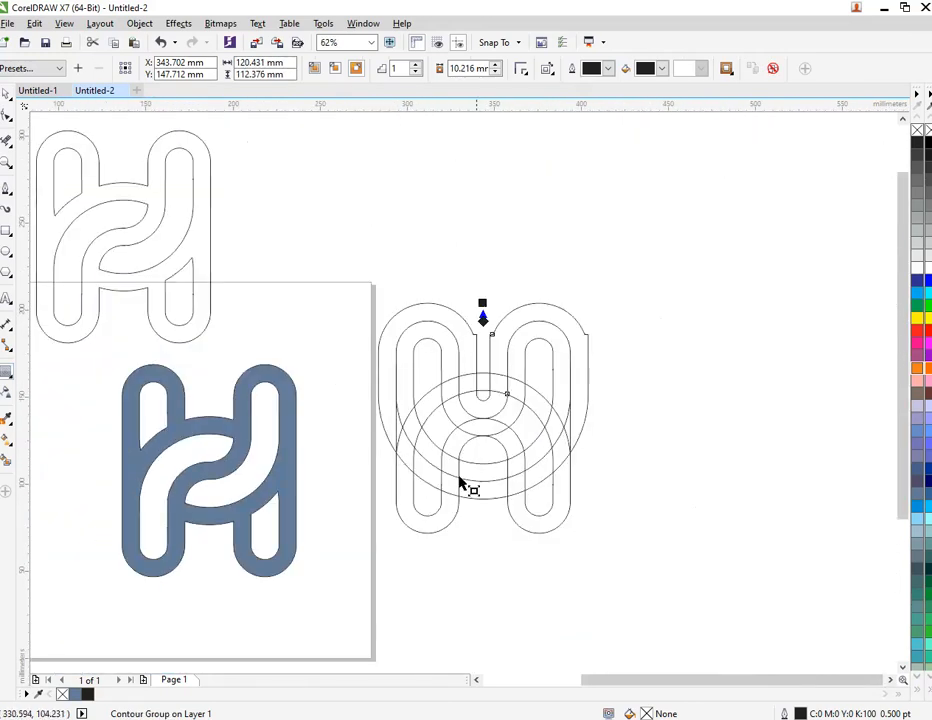
scroll(568, 500, up, 1)
click(565, 508)
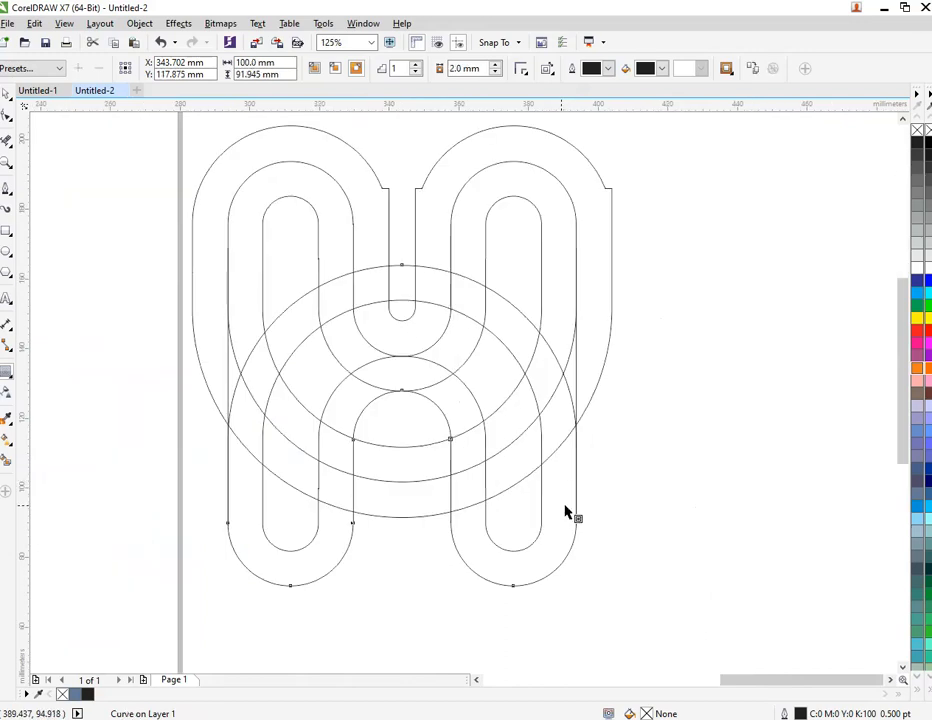
key(ctrl+z)
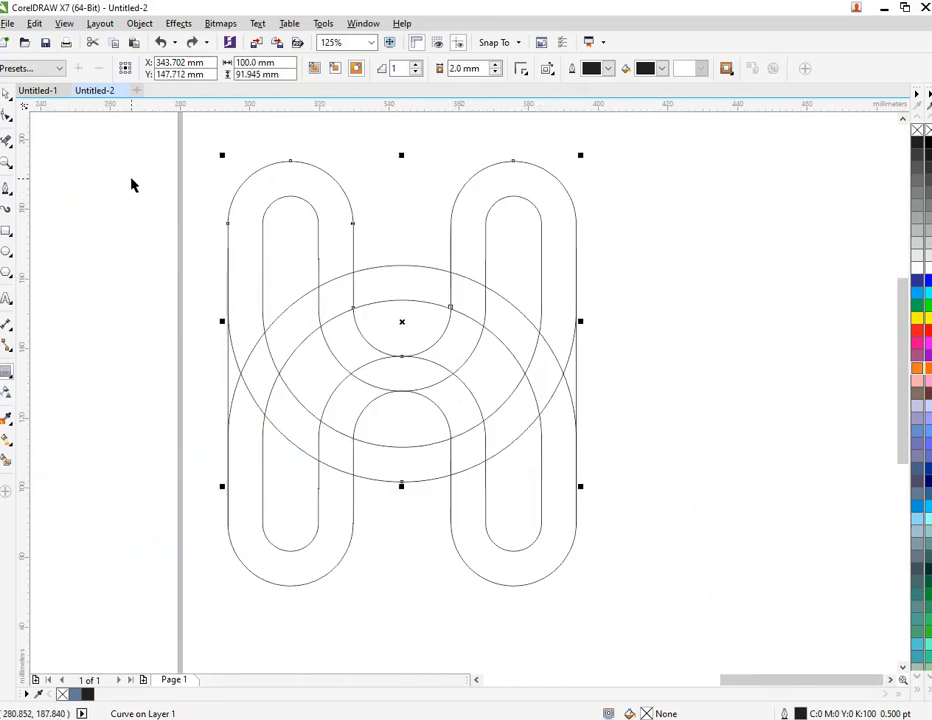
Step: Delete the four nodes where the upright U's outer curve meets the rounded tops of its two legs
key(F10)
drag(243, 233, 360, 236)
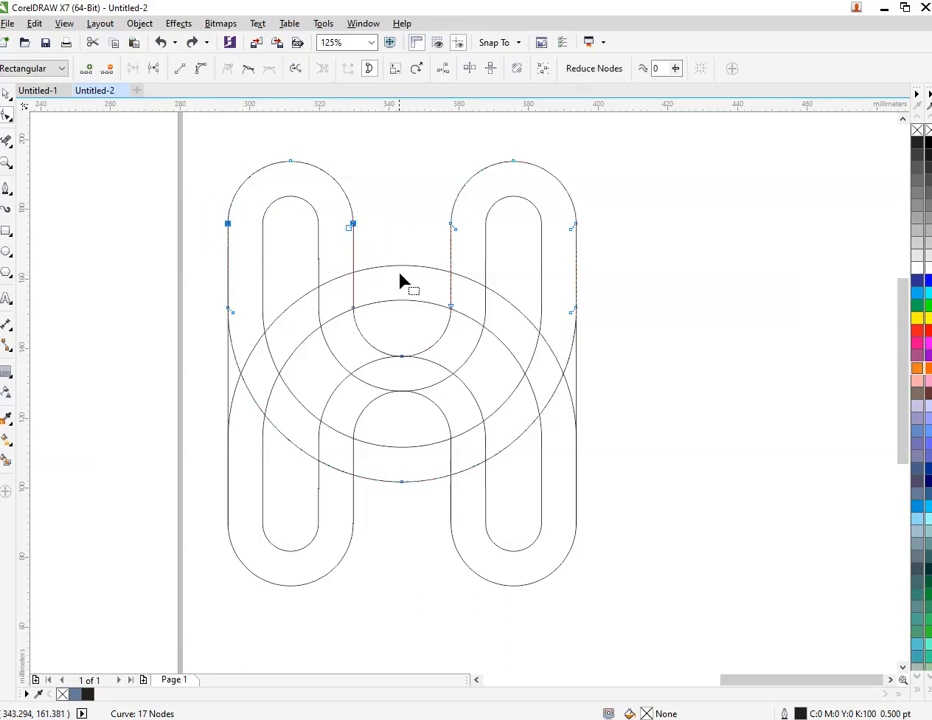
key(Delete)
drag(418, 214, 595, 236)
key(Delete)
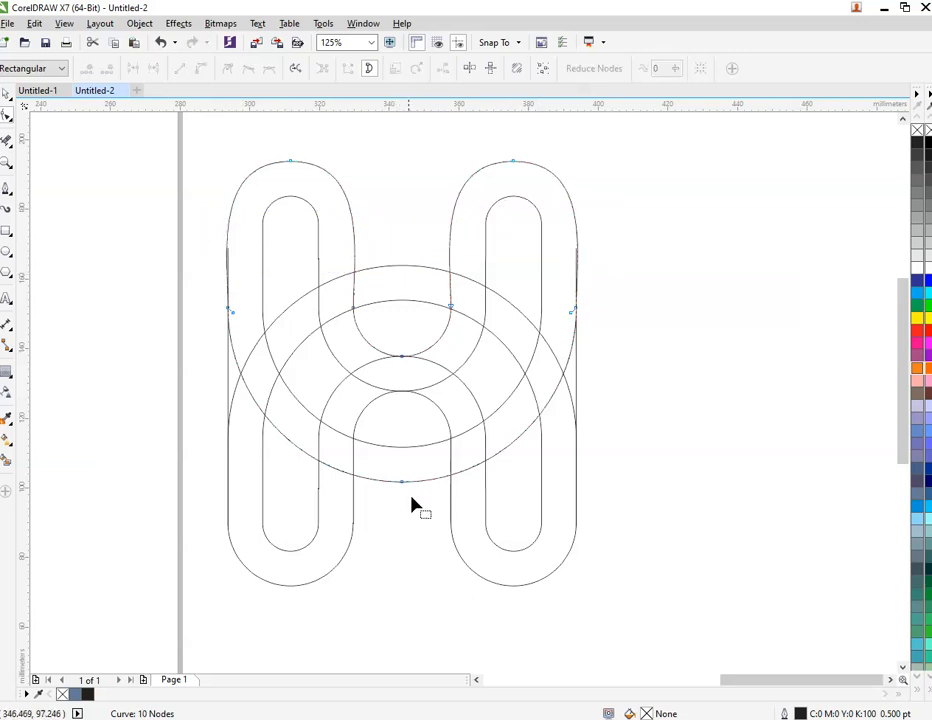
key(space)
click(362, 572)
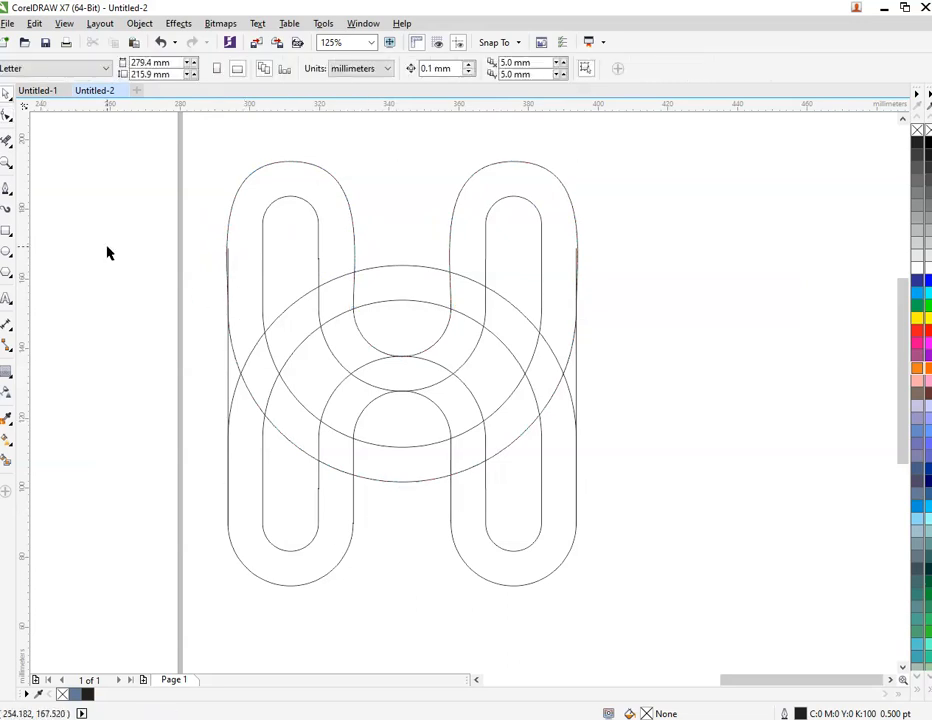
Step: Contour the upright U's reshaped outer curve outward by 10.03 mm and break the contour apart
click(230, 242)
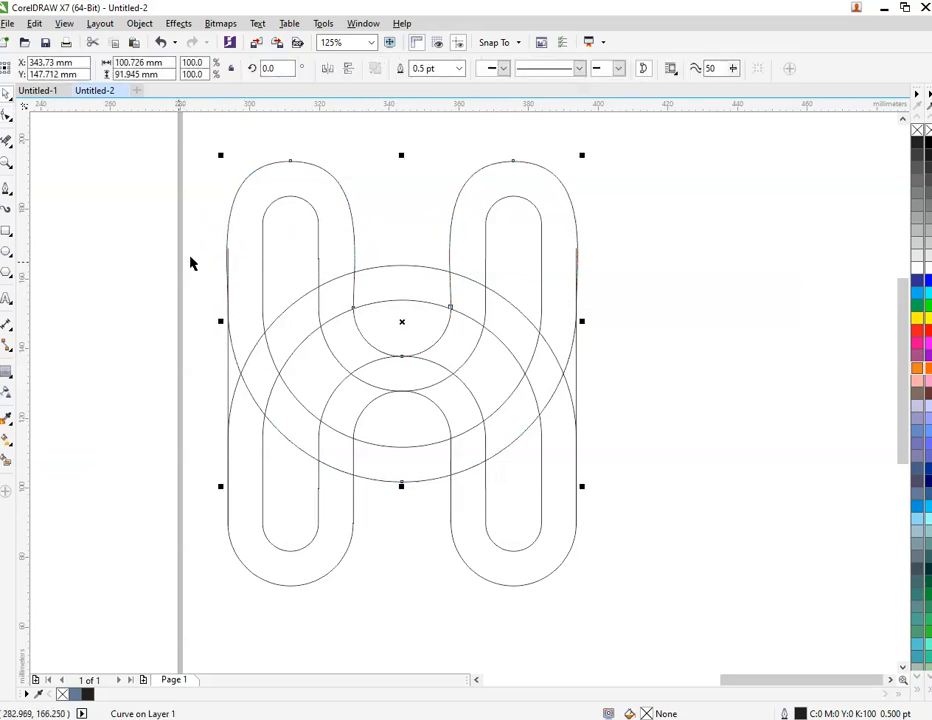
click(8, 371)
drag(514, 163, 531, 139)
scroll(224, 406, up, 5)
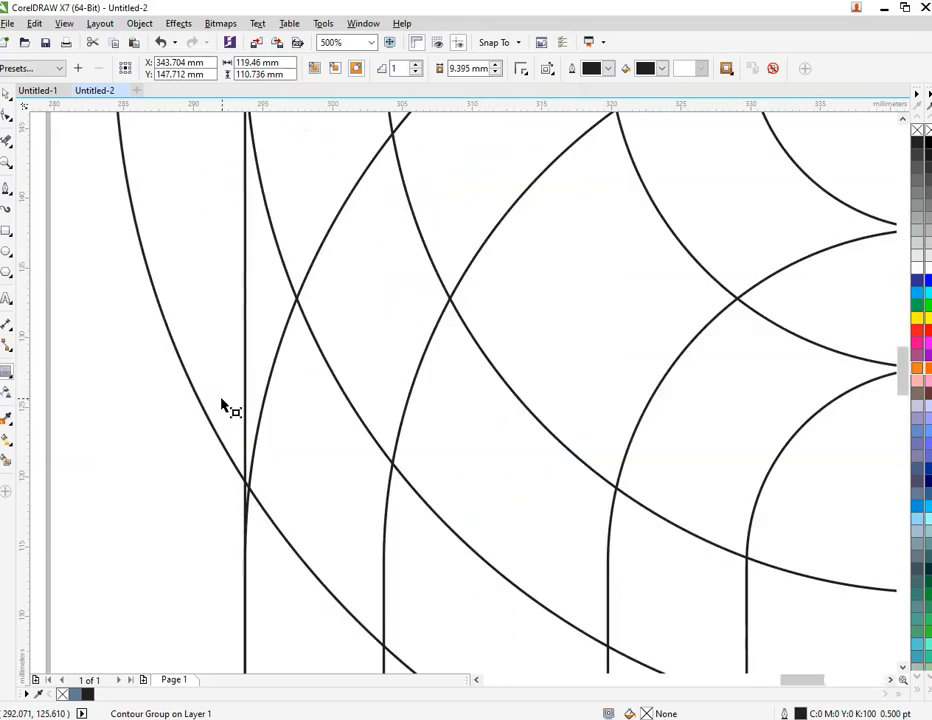
scroll(224, 406, down, 3)
scroll(223, 410, up, 4)
scroll(223, 420, down, 6)
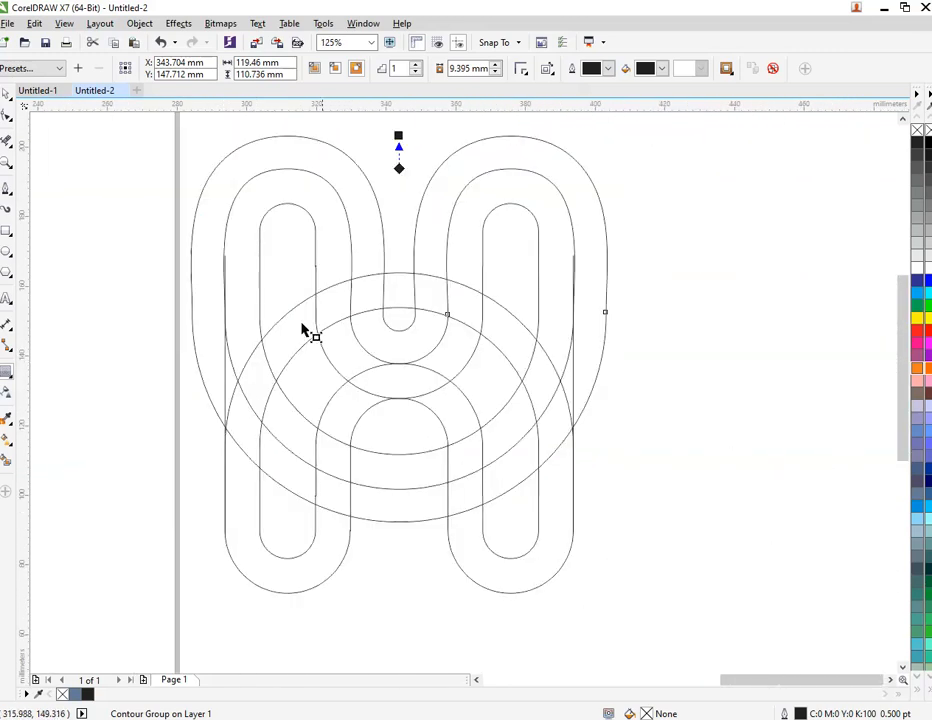
drag(400, 133, 398, 133)
scroll(236, 442, up, 6)
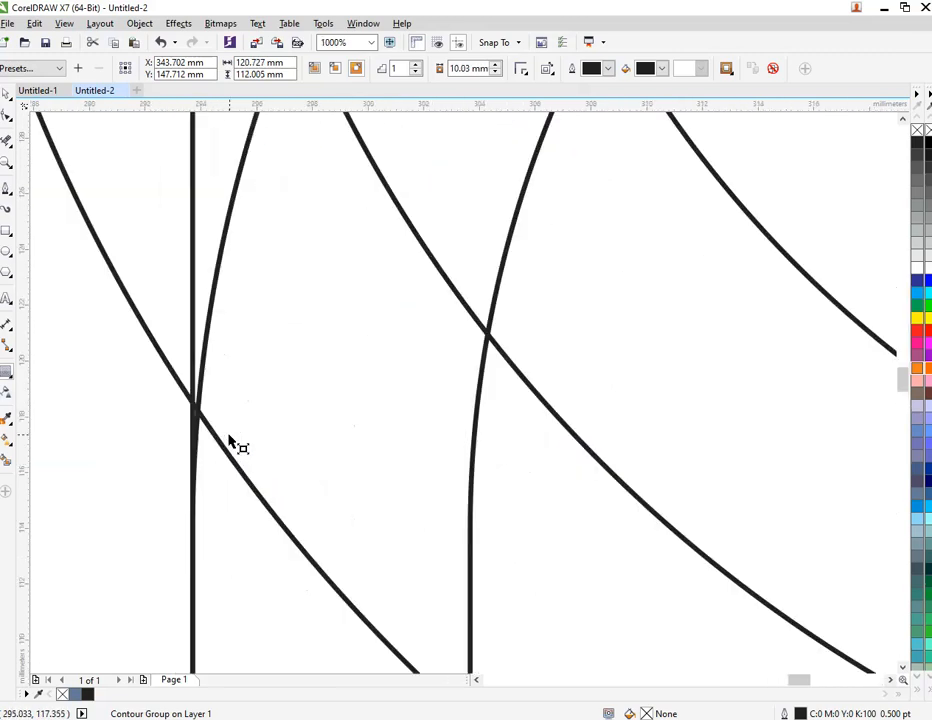
scroll(239, 445, down, 6)
key(ctrl+k)
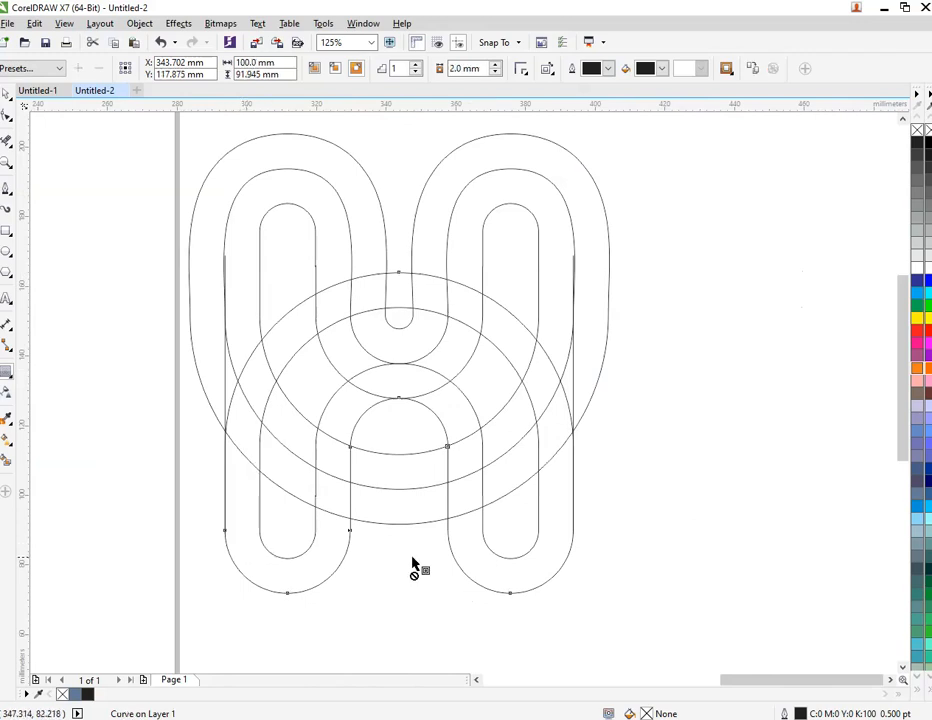
Step: Try to contour the inverted U's outer curve outward in the untrimmed copy with the Contour tool
scroll(493, 560, up, 2)
scroll(583, 455, down, 2)
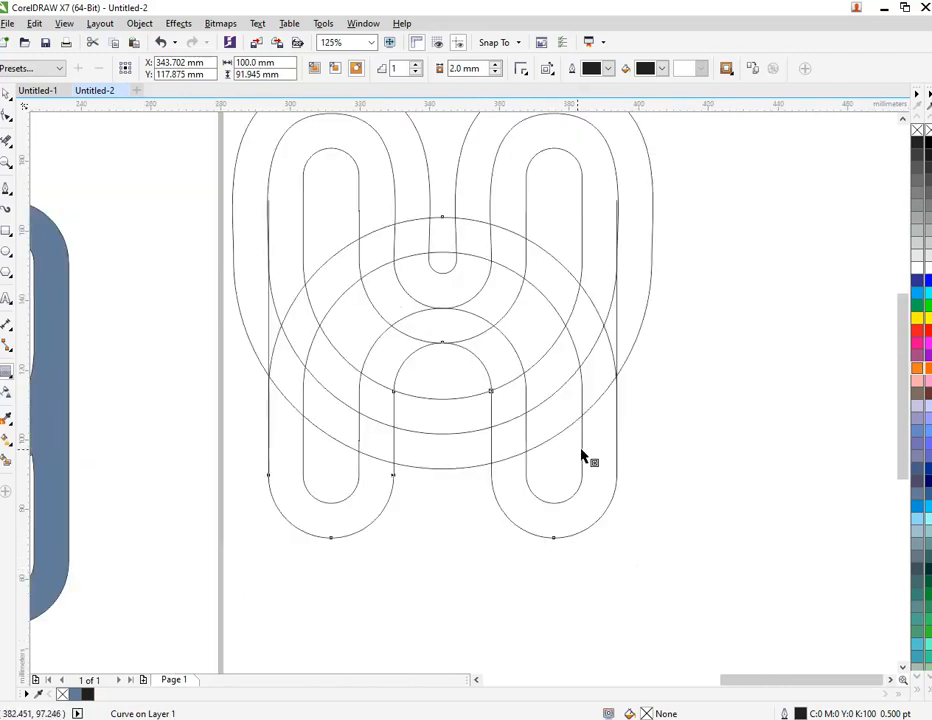
drag(583, 450, 593, 480)
key(ctrl+z)
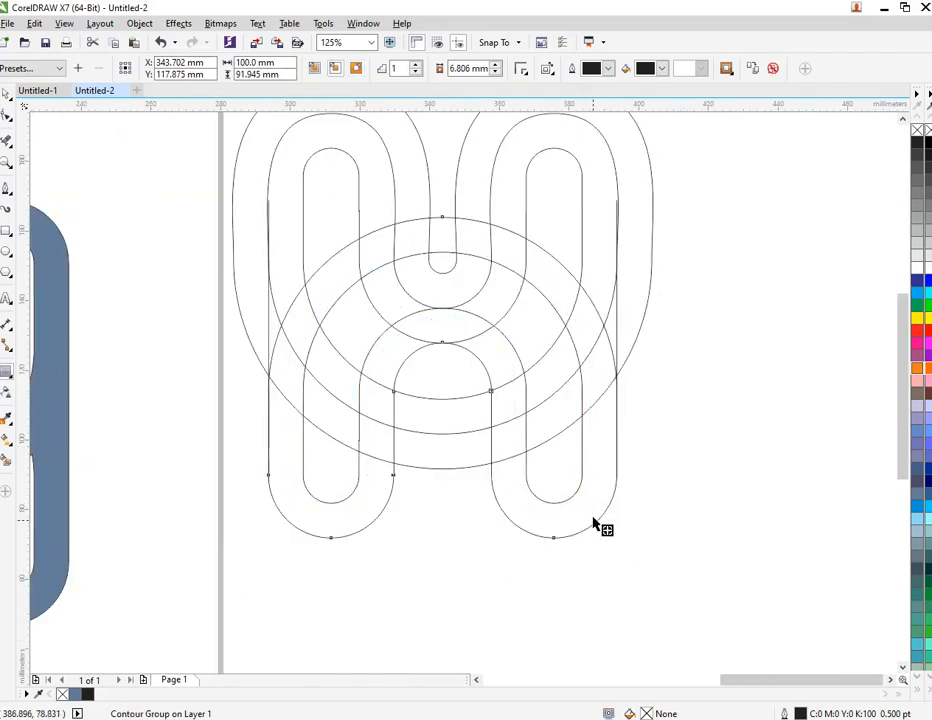
drag(598, 530, 618, 582)
key(ctrl+z)
Step: Delete the four nodes where the inverted U's outer curve meets the rounded bottoms of its legs
key(space)
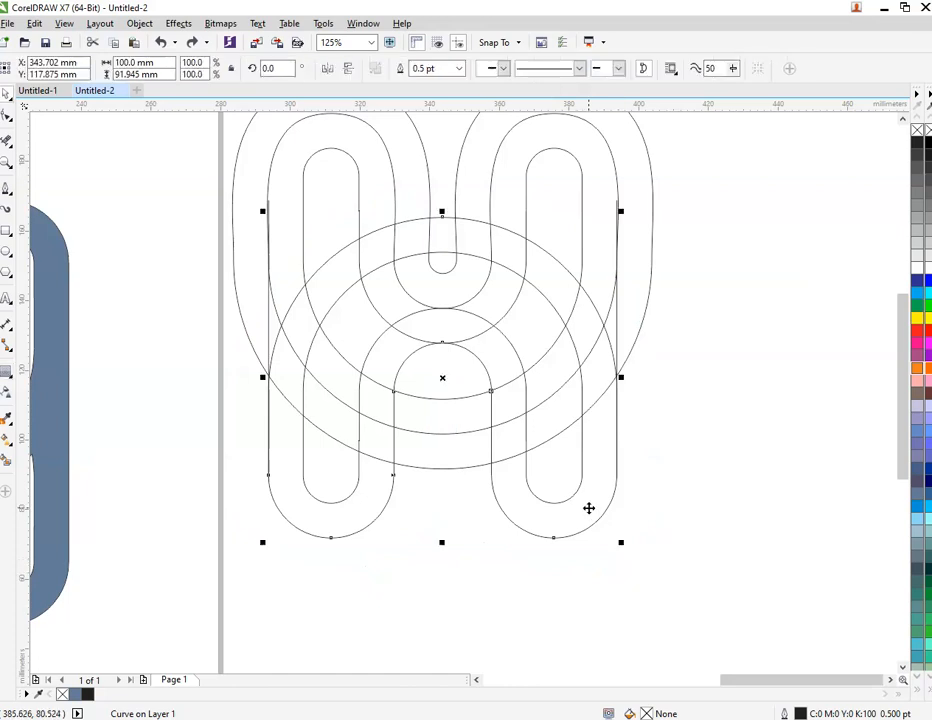
key(F10)
drag(218, 441, 615, 479)
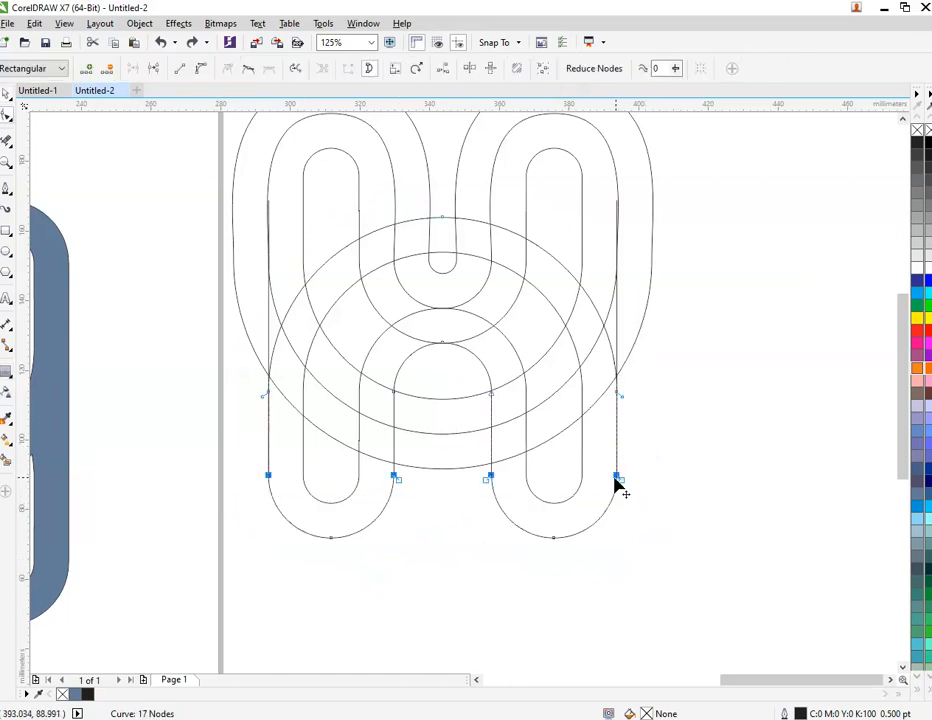
right_click(615, 483)
click(630, 248)
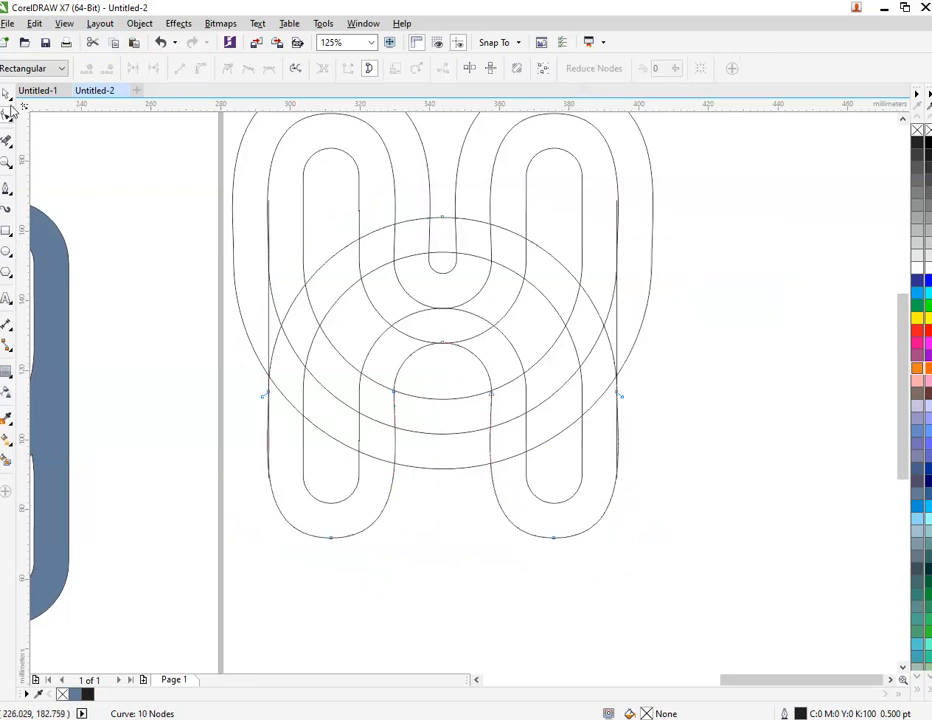
Step: Contour the inverted U's reshaped outer curve outward by 10.429 mm, lining it up with the crossings at the side lines
key(space)
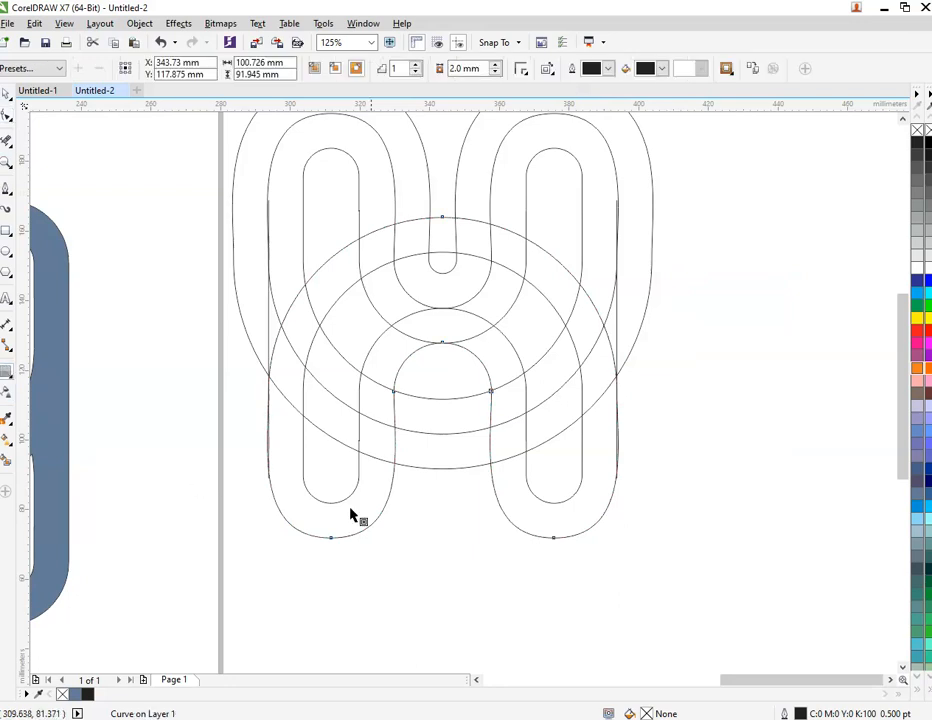
drag(551, 541, 553, 580)
scroll(622, 277, up, 5)
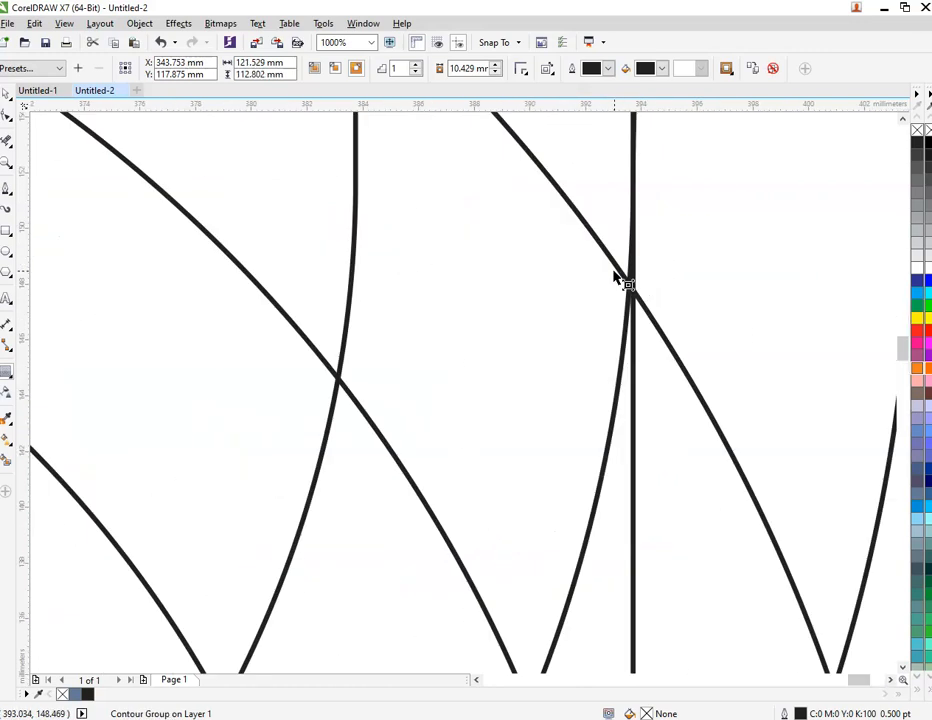
scroll(633, 313, down, 7)
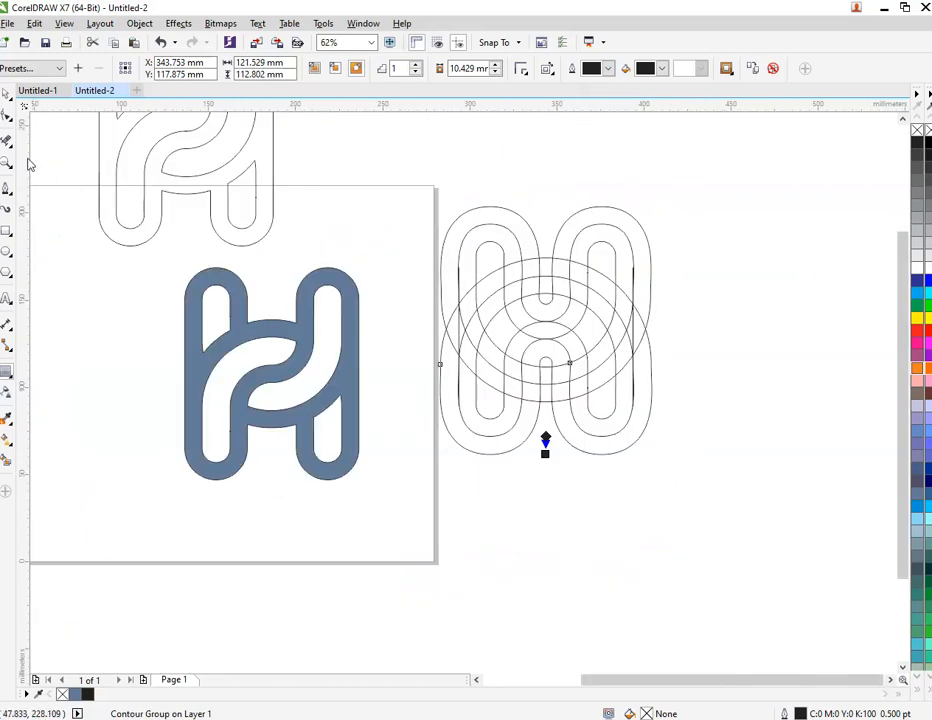
Step: Try to delete the curve segment beside the left side line in the contoured copy, then undo it
click(7, 96)
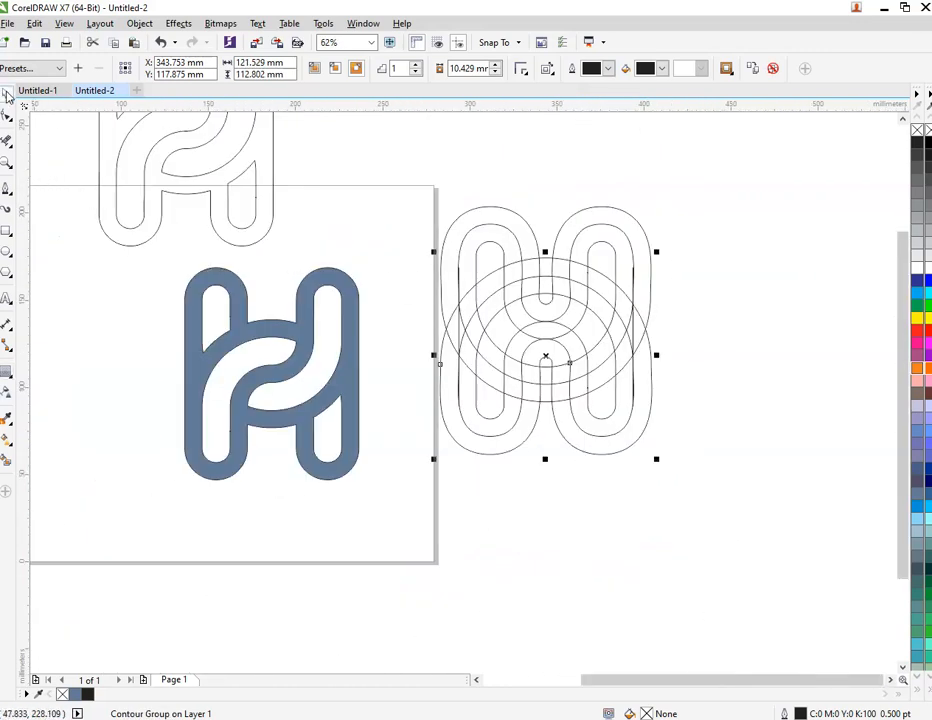
click(6, 462)
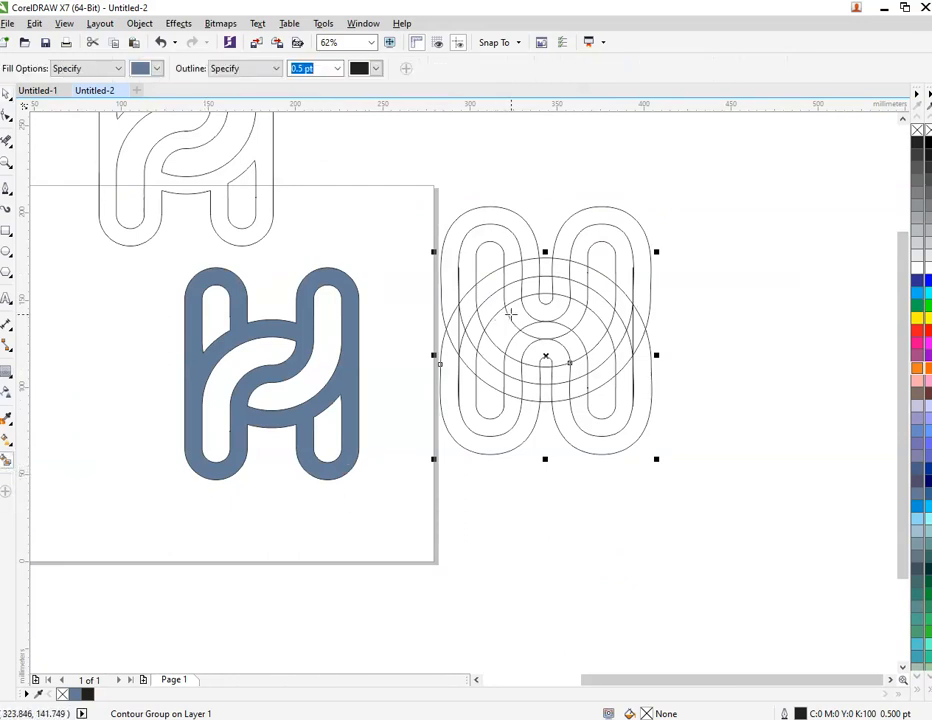
scroll(511, 314, up, 3)
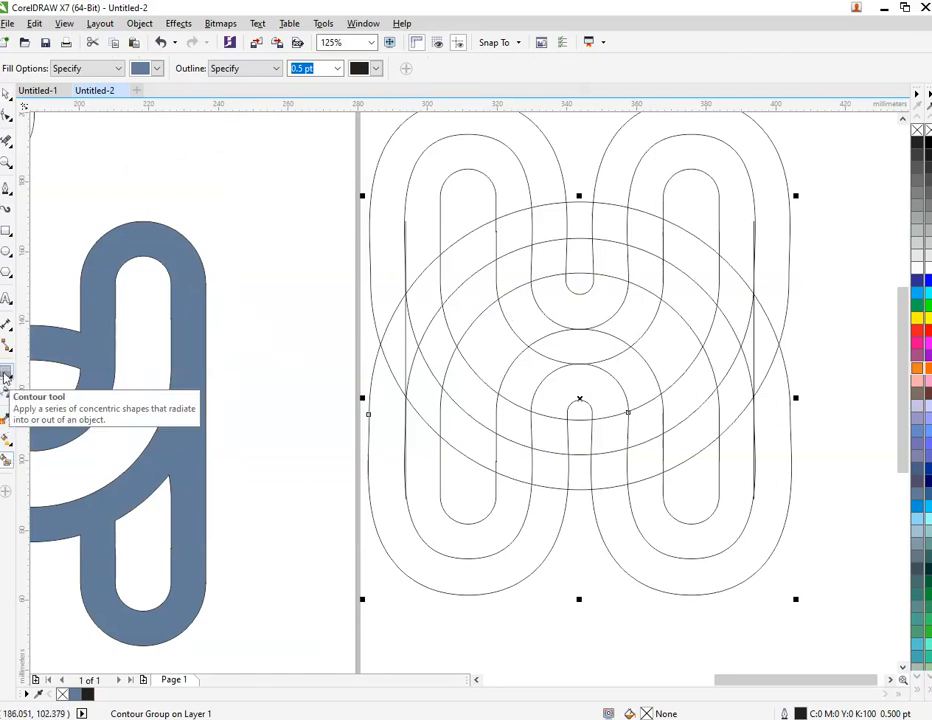
click(8, 142)
scroll(457, 326, up, 2)
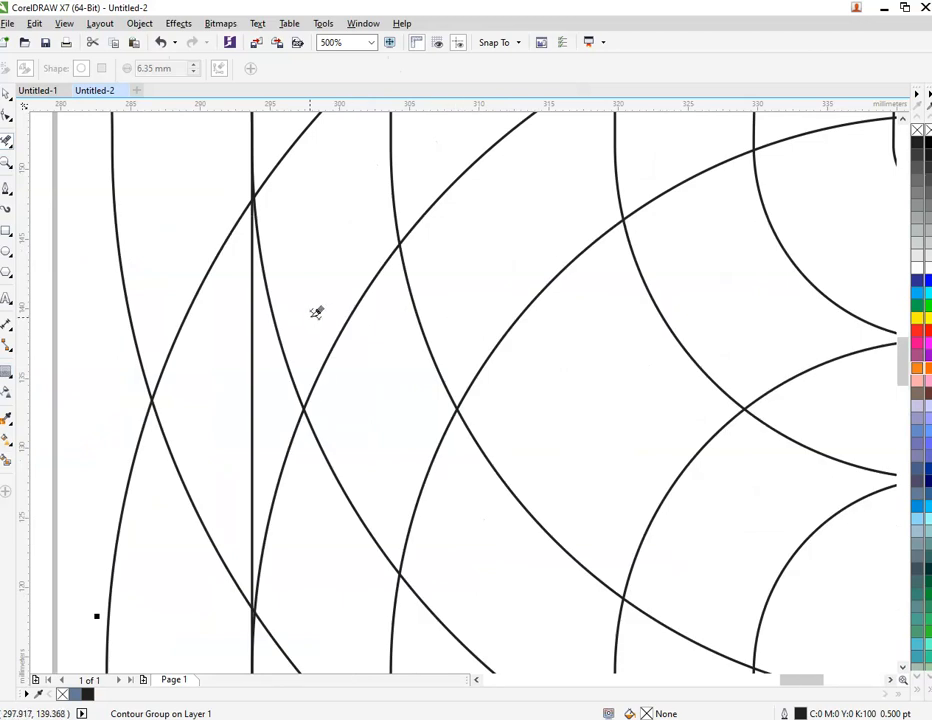
click(272, 347)
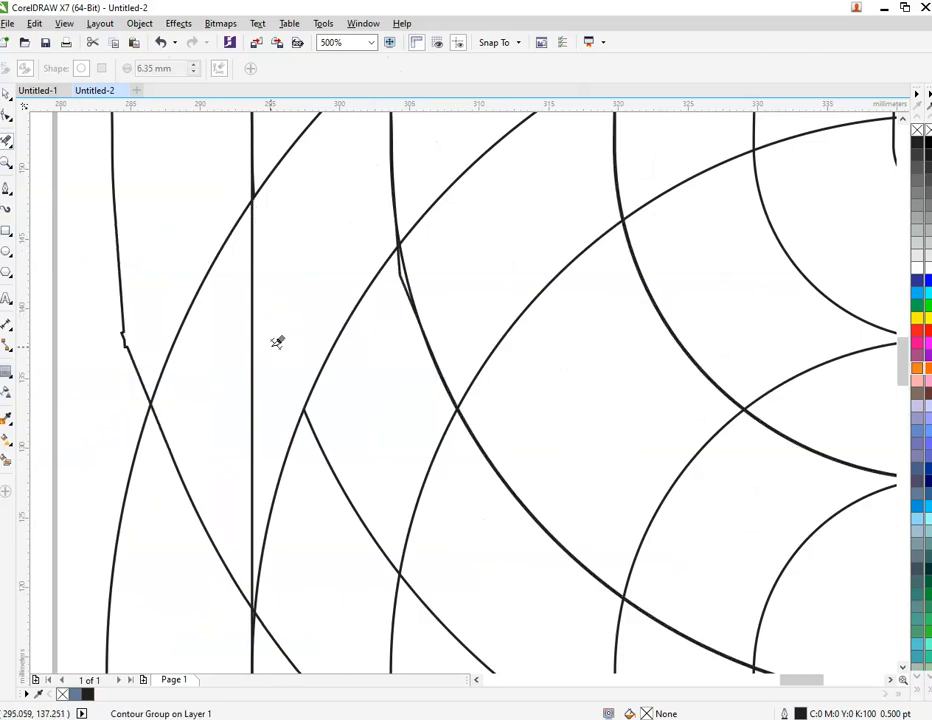
scroll(318, 366, down, 2)
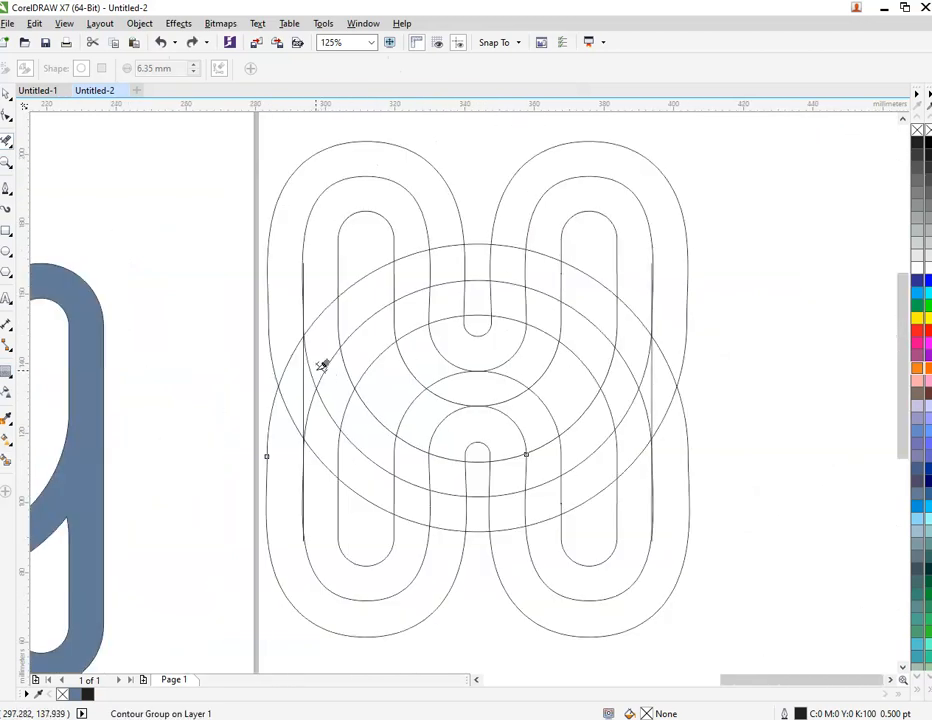
scroll(317, 369, up, 1)
Step: Break the outer contours of both the upright and the inverted U apart from their source curves
key(space)
click(210, 304)
scroll(238, 348, down, 1)
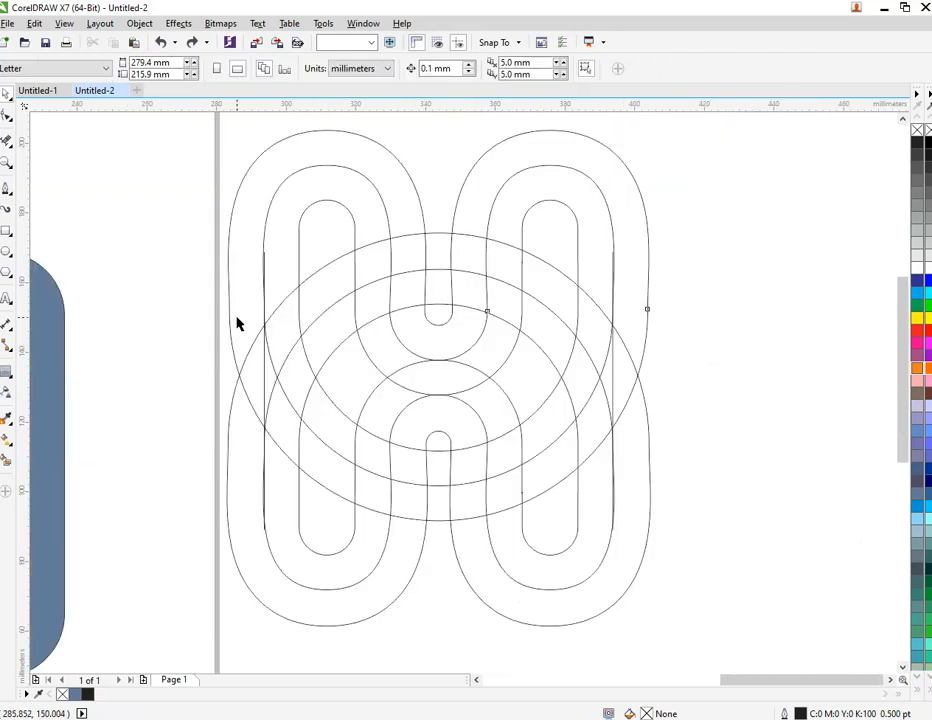
right_click(238, 323)
click(293, 349)
click(670, 427)
click(636, 469)
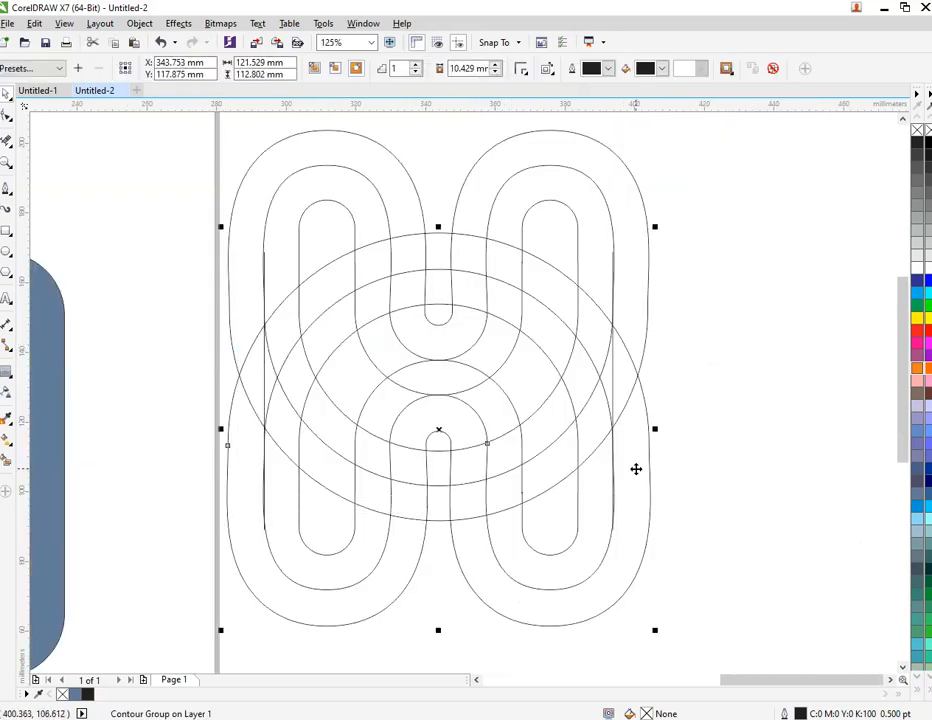
right_click(636, 469)
click(697, 499)
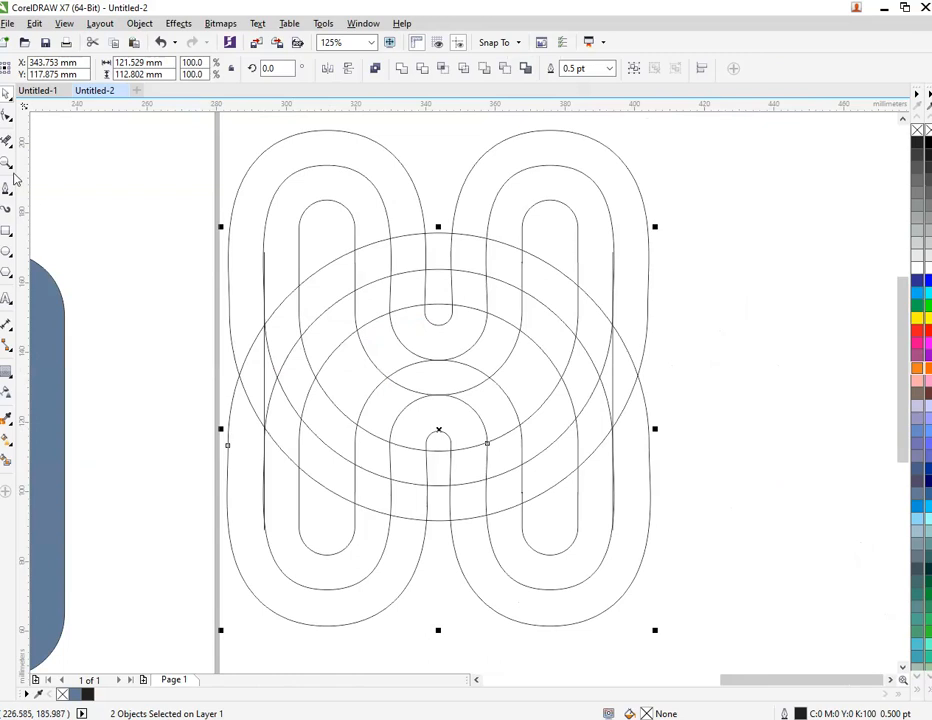
Step: Delete the short middle-curve segments between the crossings and the vertical side lines on both sides of the copy
click(7, 142)
scroll(272, 354, up, 2)
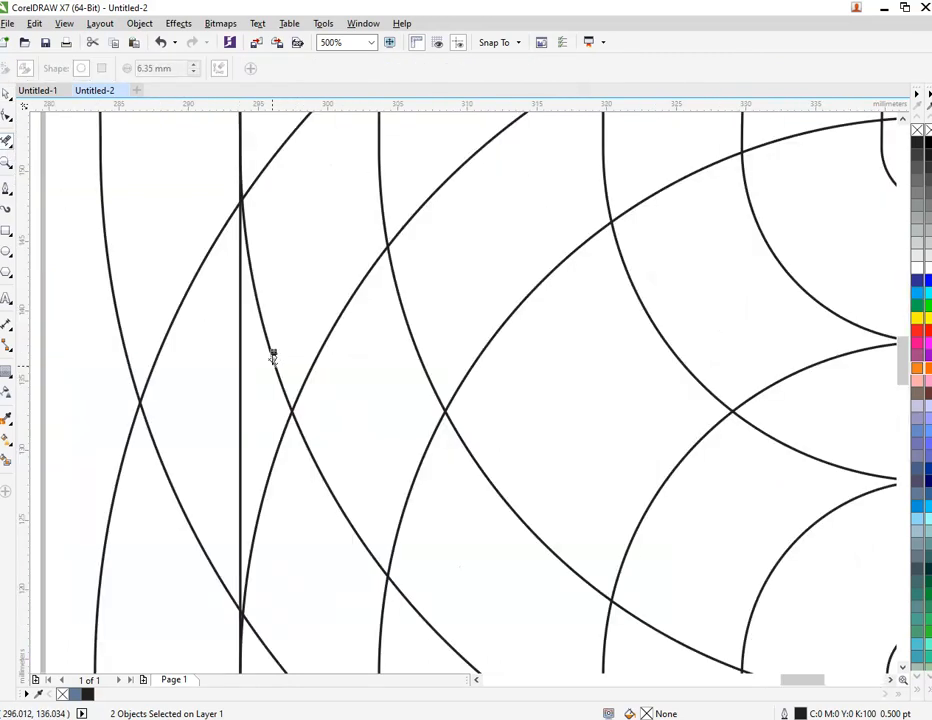
scroll(290, 337, down, 2)
scroll(617, 388, up, 1)
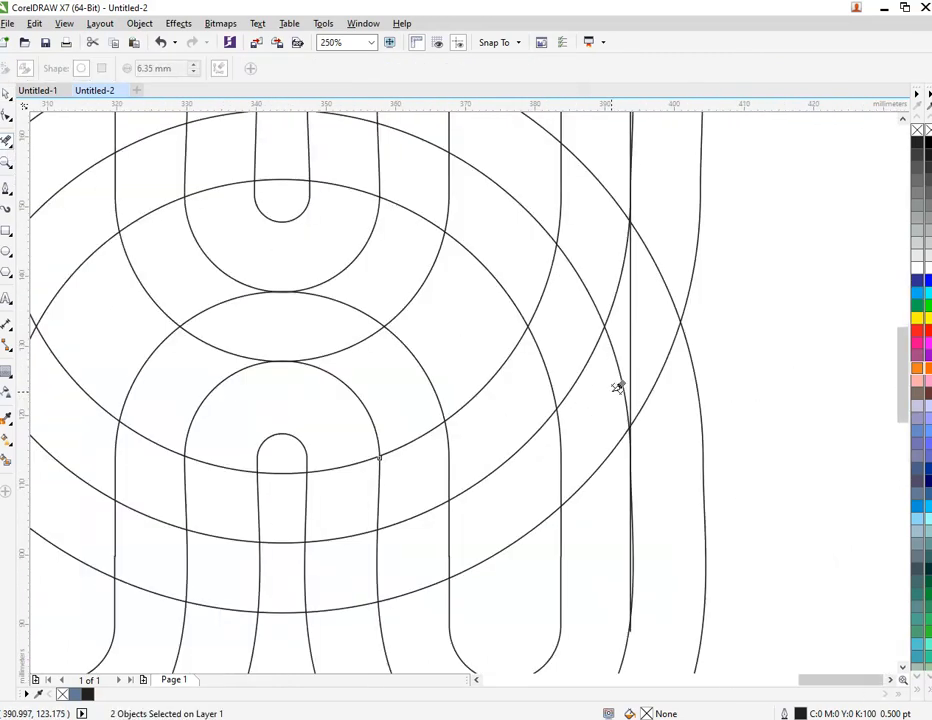
click(616, 344)
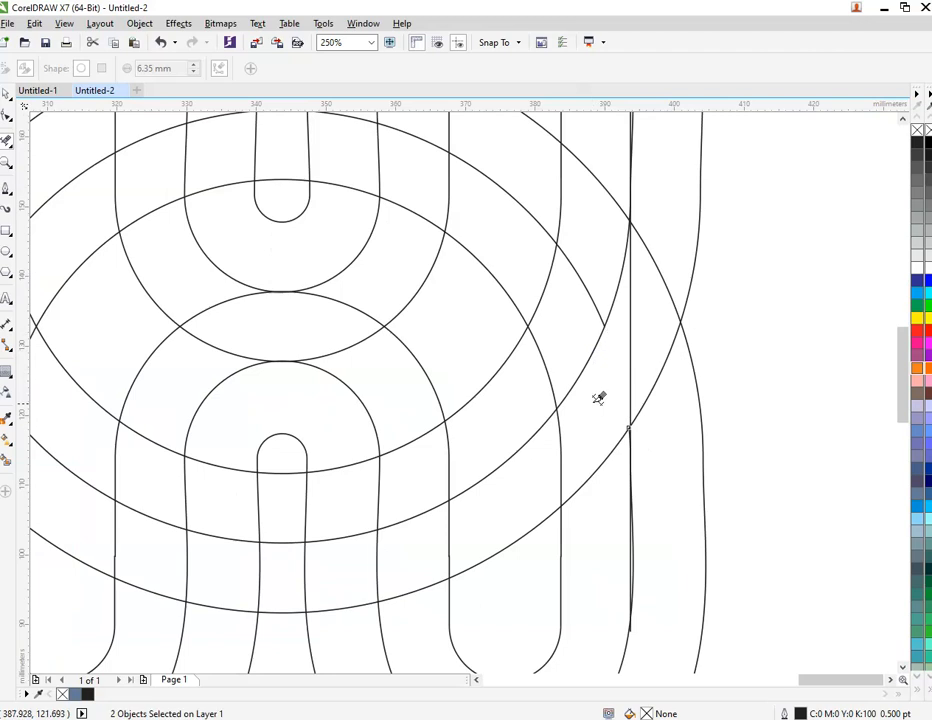
click(8, 95)
Step: Smart-fill six band sections around the central ovals in blue-grey: both side wedges, two upper and two lower blocks
scroll(172, 327, down, 2)
scroll(172, 326, up, 1)
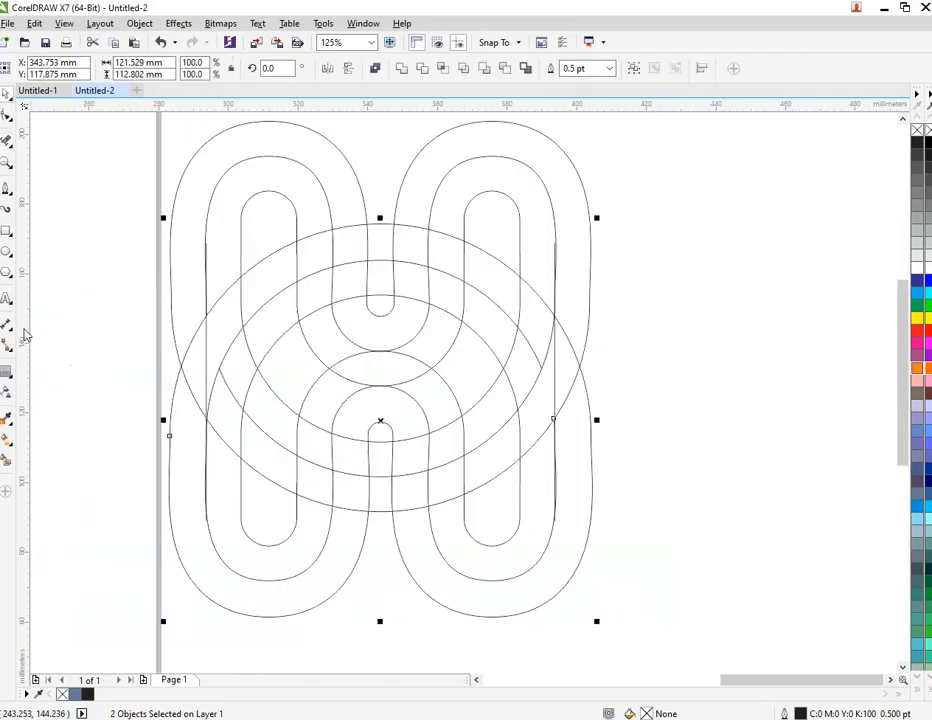
click(6, 460)
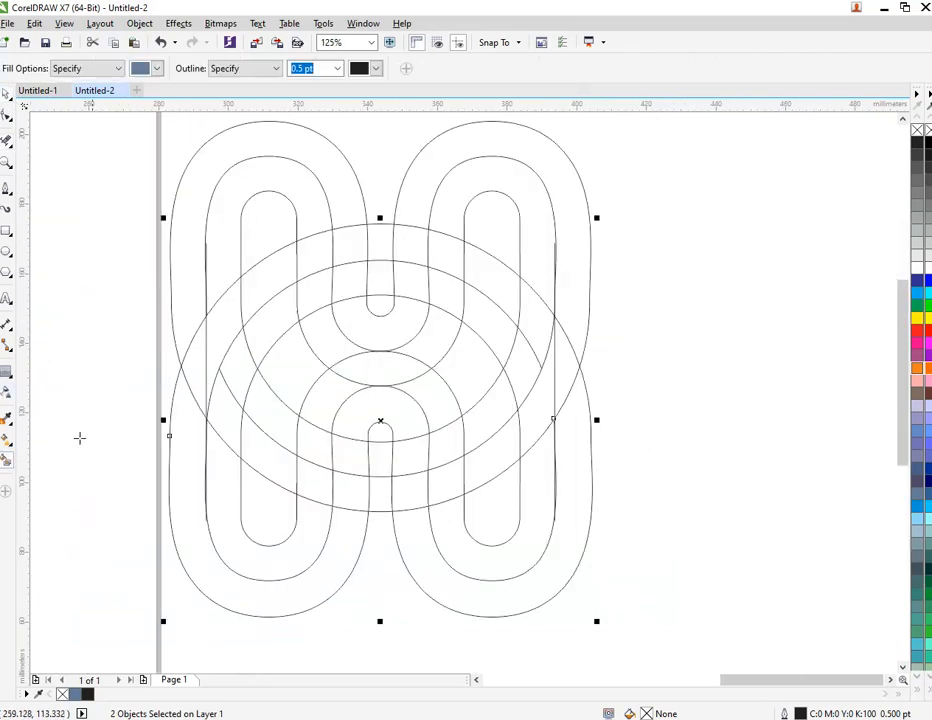
click(216, 343)
click(323, 252)
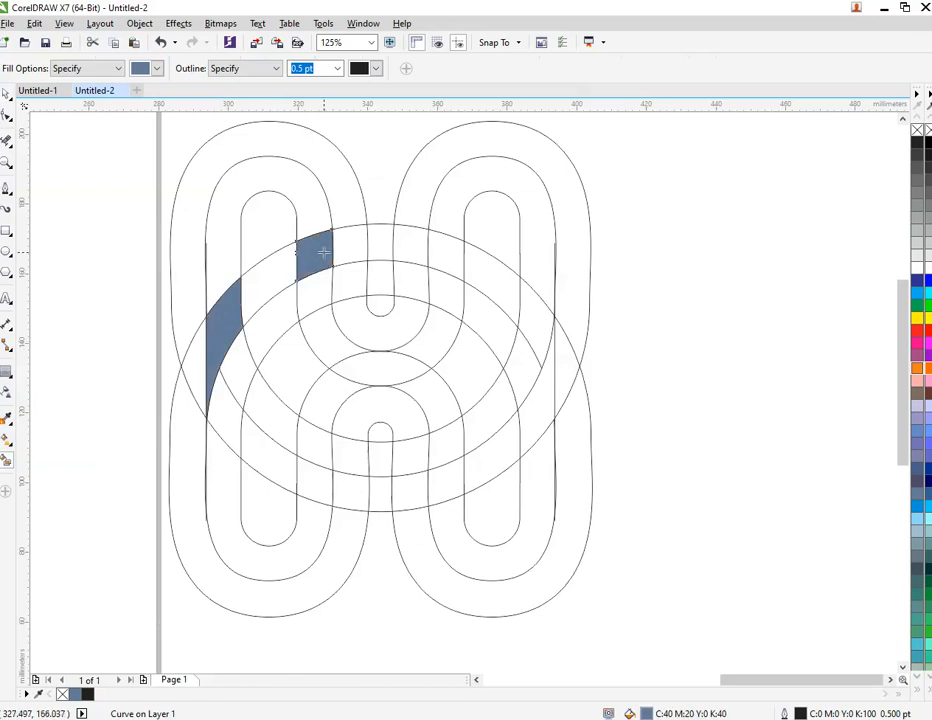
click(415, 292)
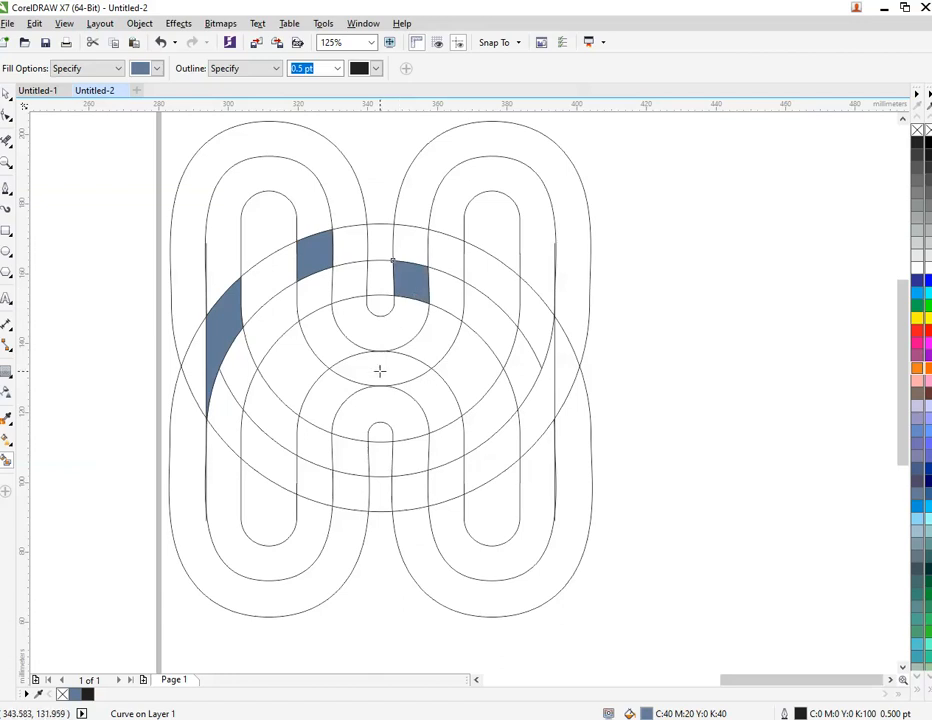
click(352, 449)
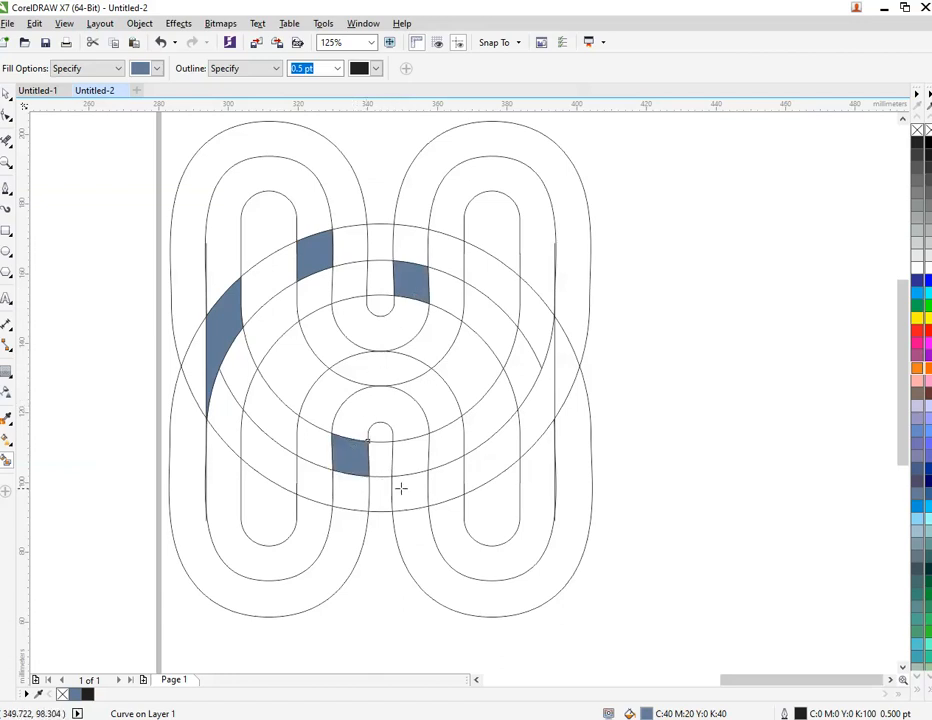
click(401, 488)
click(547, 410)
key(space)
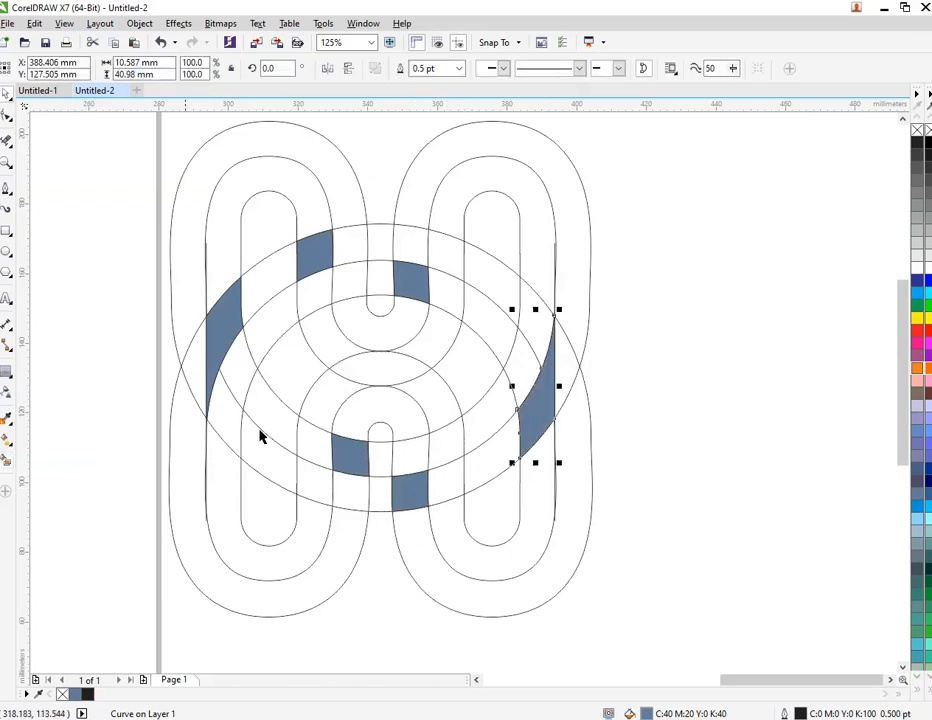
Step: Select the six blue-grey filled pieces and move them out to the right of the line construction
click(102, 281)
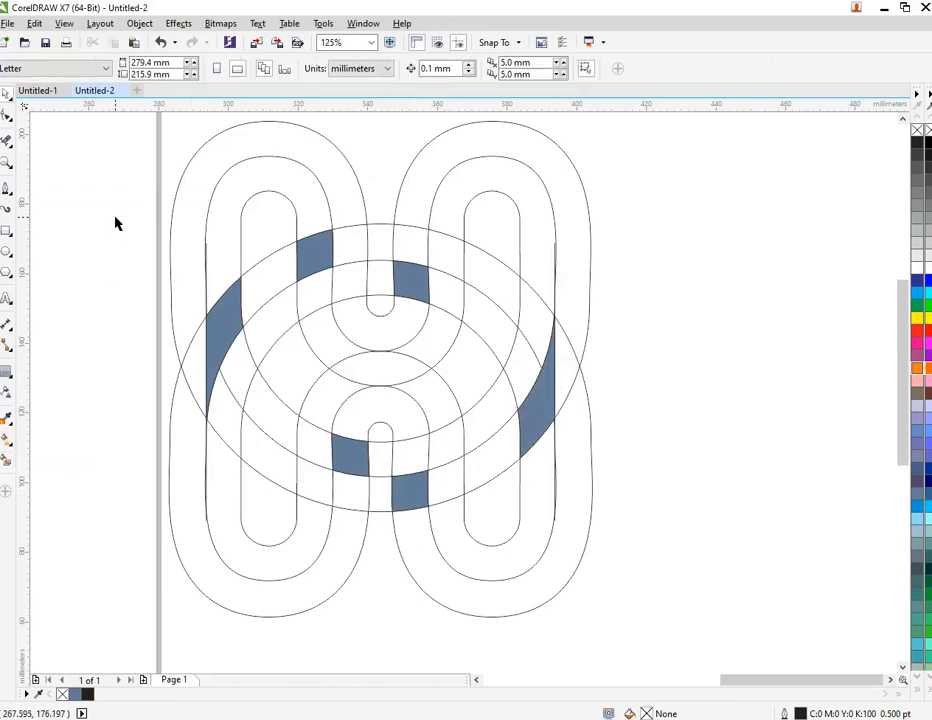
click(228, 337)
shift+click(312, 262)
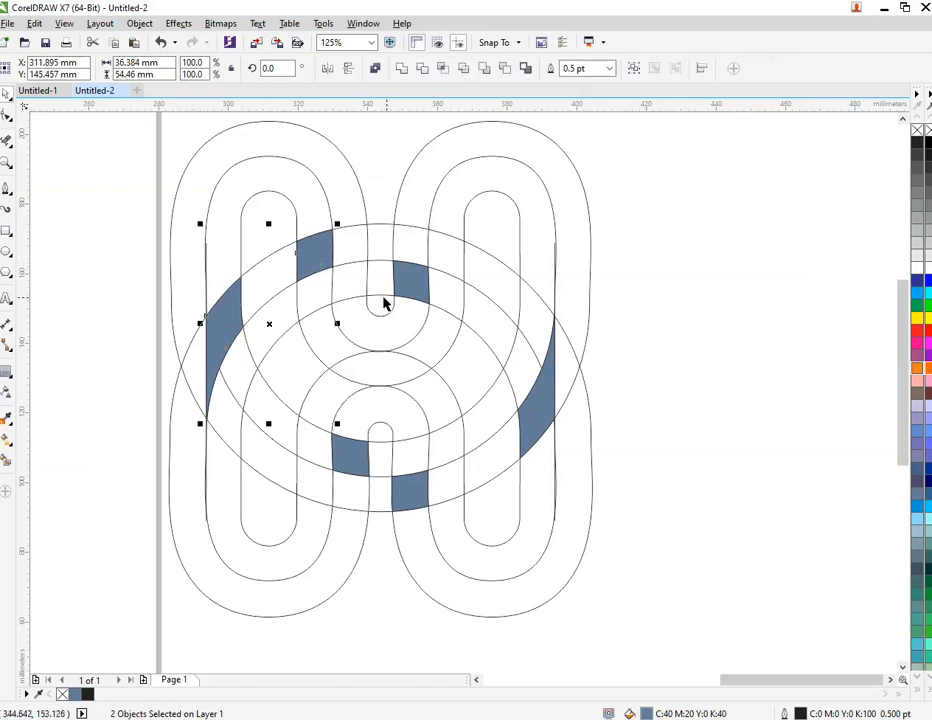
shift+click(402, 290)
shift+click(351, 470)
shift+click(412, 491)
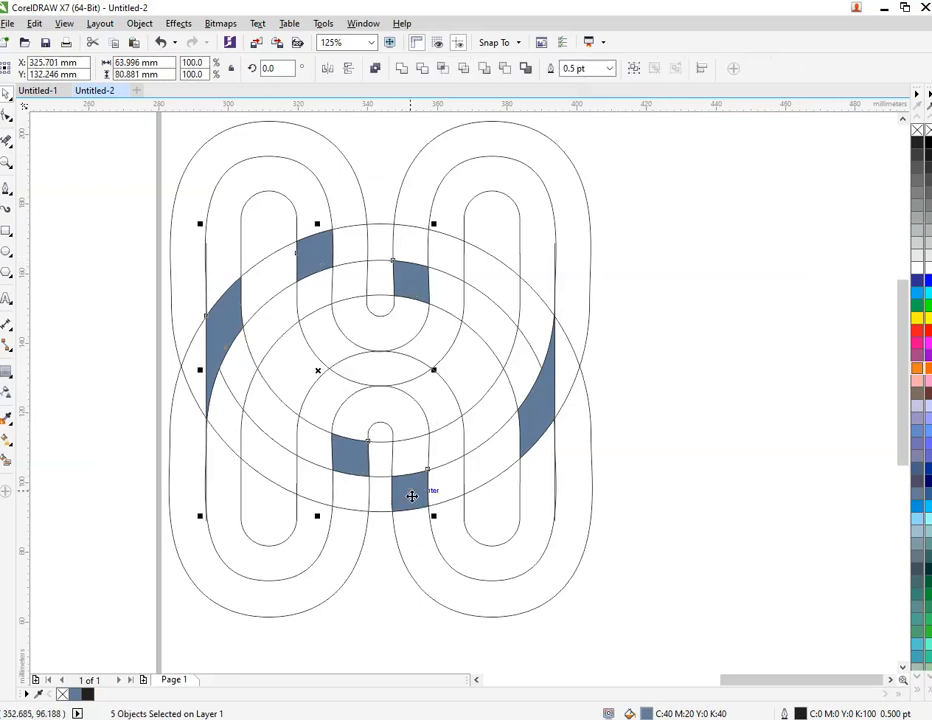
shift+click(532, 425)
scroll(492, 446, down, 2)
drag(433, 407, 666, 405)
Step: Delete all the remaining construction curves of the contoured copy, keeping the six filled pieces
click(323, 282)
drag(297, 210, 572, 586)
right_click(515, 436)
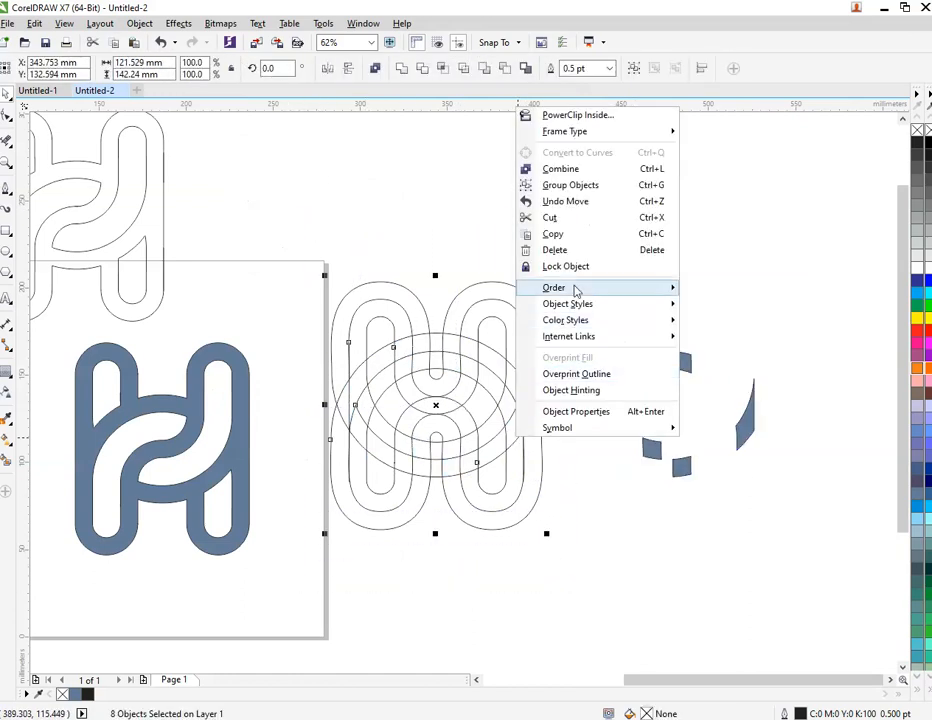
click(593, 250)
scroll(581, 276, down, 2)
scroll(581, 276, down, 2)
Step: Delete the unfilled H outline above the page together with its side lines
click(438, 269)
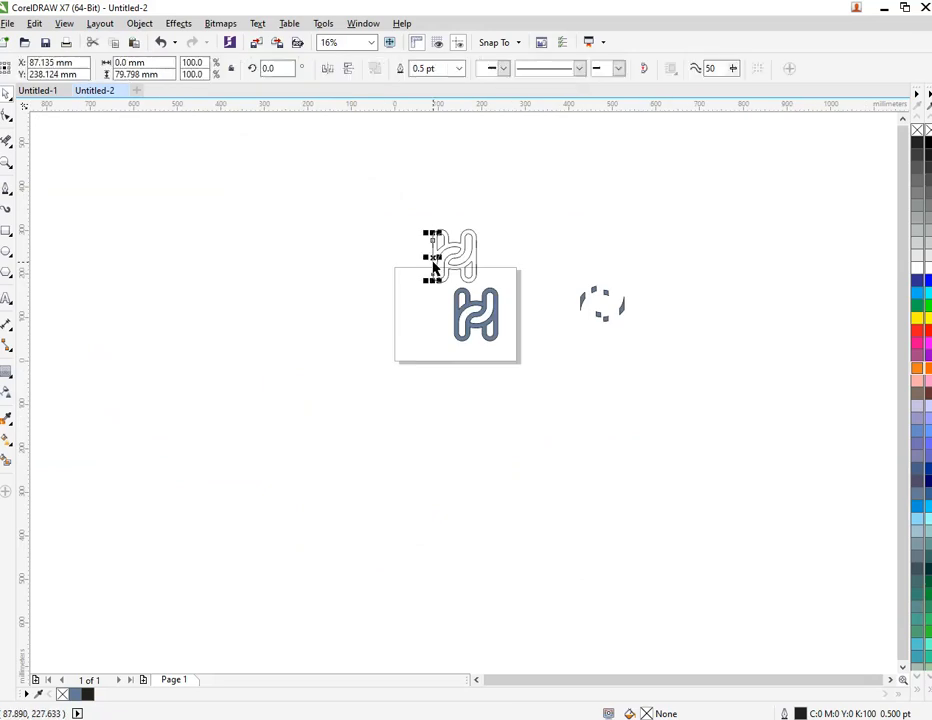
scroll(480, 268, up, 2)
drag(334, 163, 538, 303)
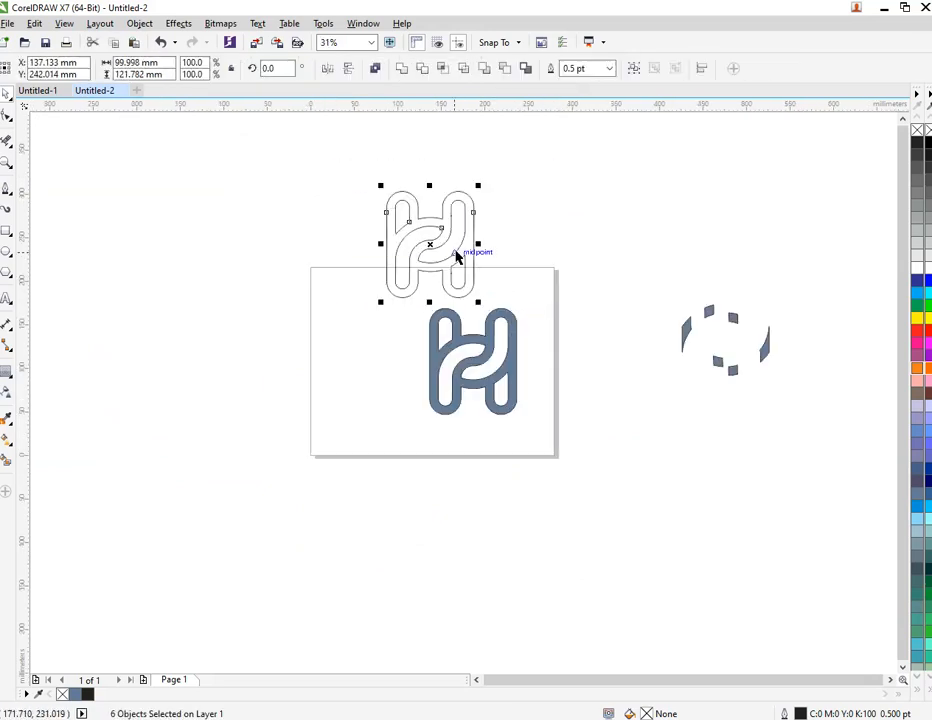
right_click(445, 245)
click(519, 389)
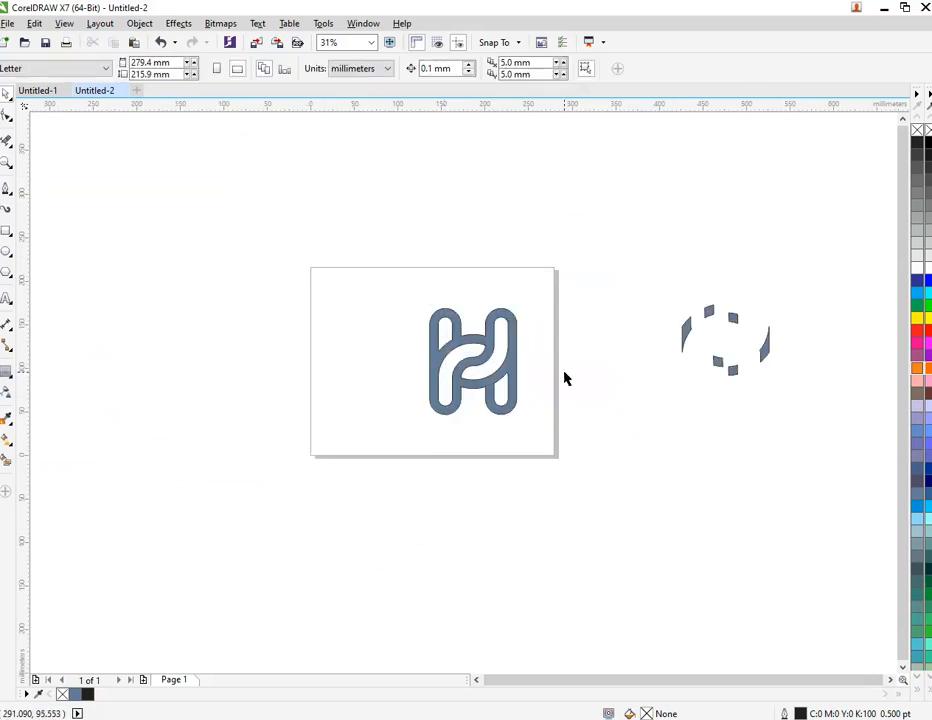
Step: Clear the page by moving the six filled pieces closer beside it and the filled H below them
scroll(564, 379, up, 2)
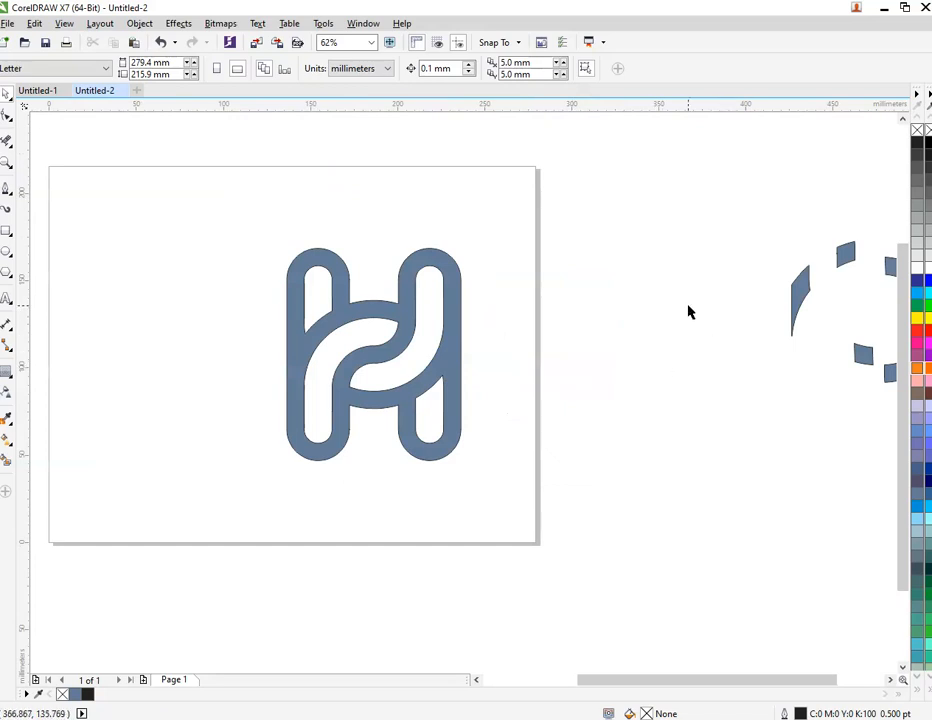
scroll(688, 312, down, 2)
drag(732, 220, 742, 316)
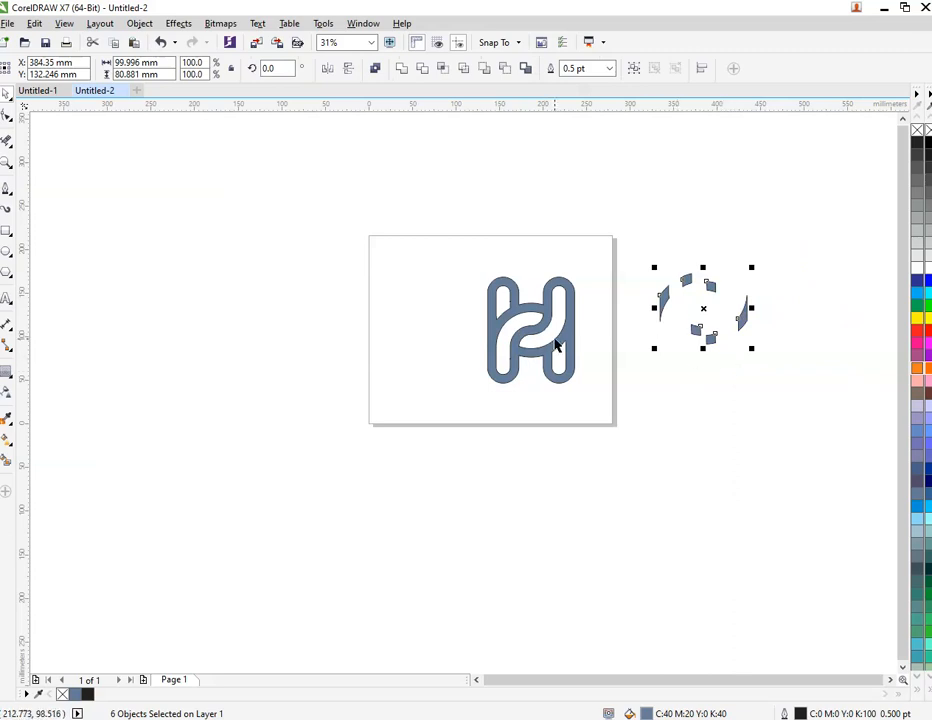
drag(557, 345, 716, 441)
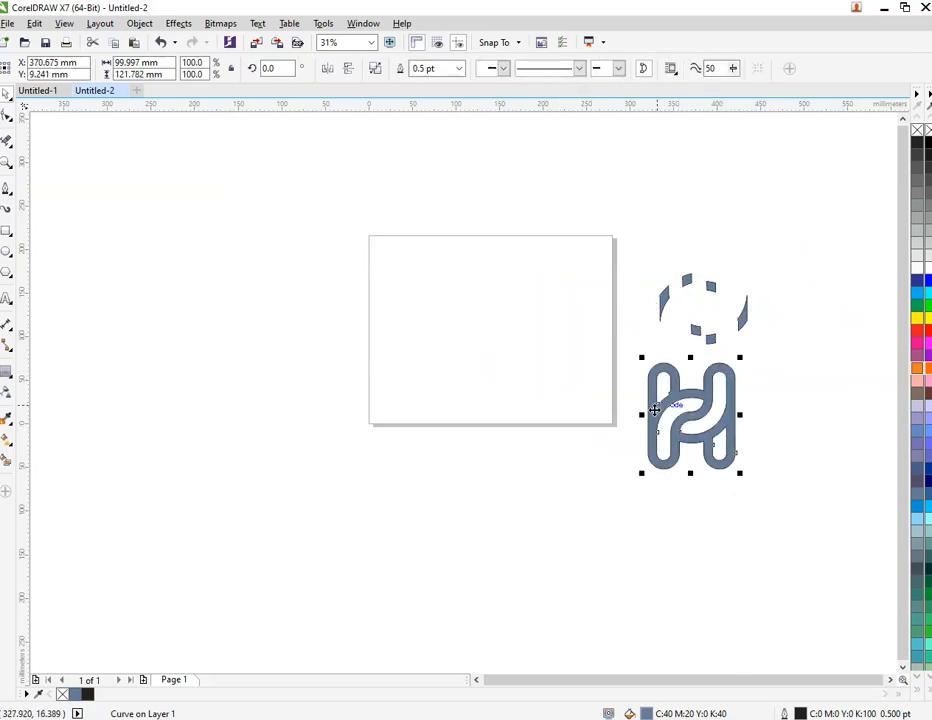
Step: Draw a background rectangle about 273 by 163 mm across the page and fill it with red
scroll(655, 410, up, 2)
click(7, 233)
drag(89, 150, 568, 437)
key(space)
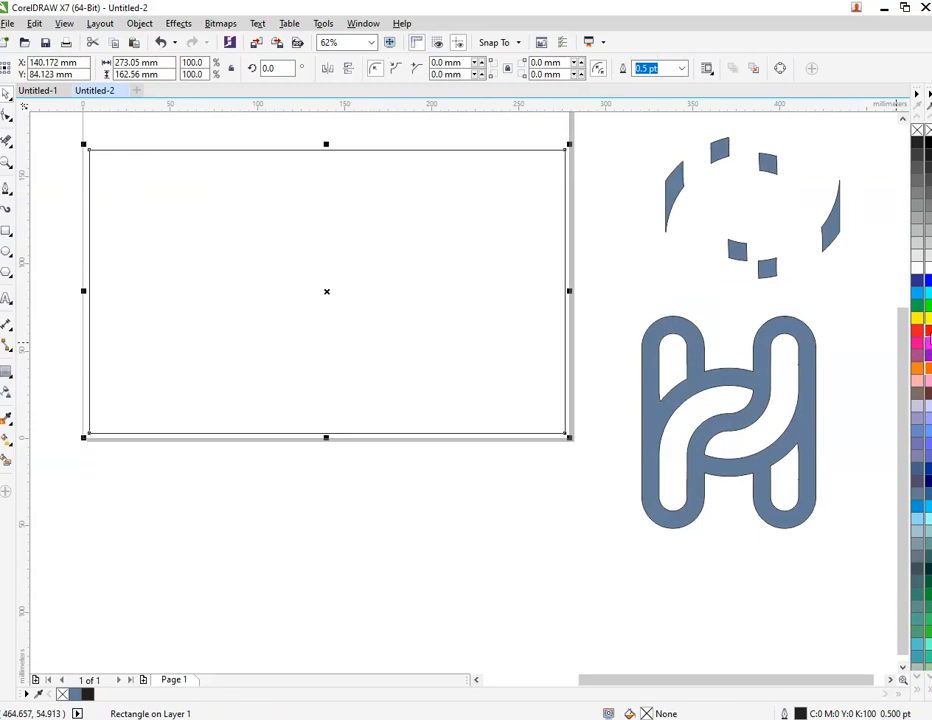
click(929, 332)
click(844, 537)
Step: Move the filled H onto the red rectangle and send the rectangle to the back of the layer
drag(745, 464, 363, 342)
right_click(516, 379)
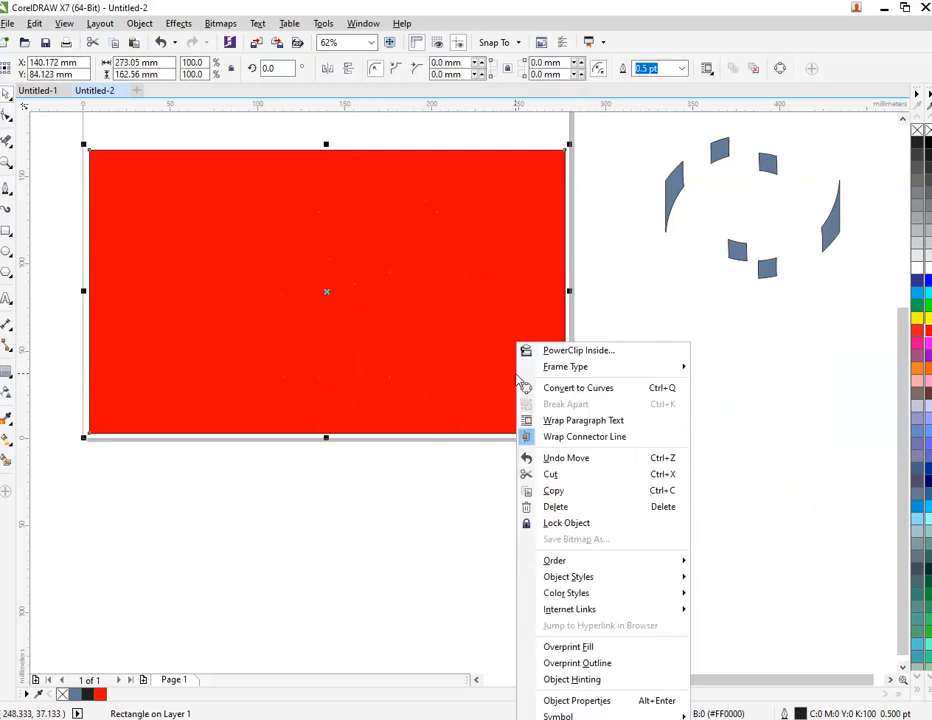
mouse_move(625, 567)
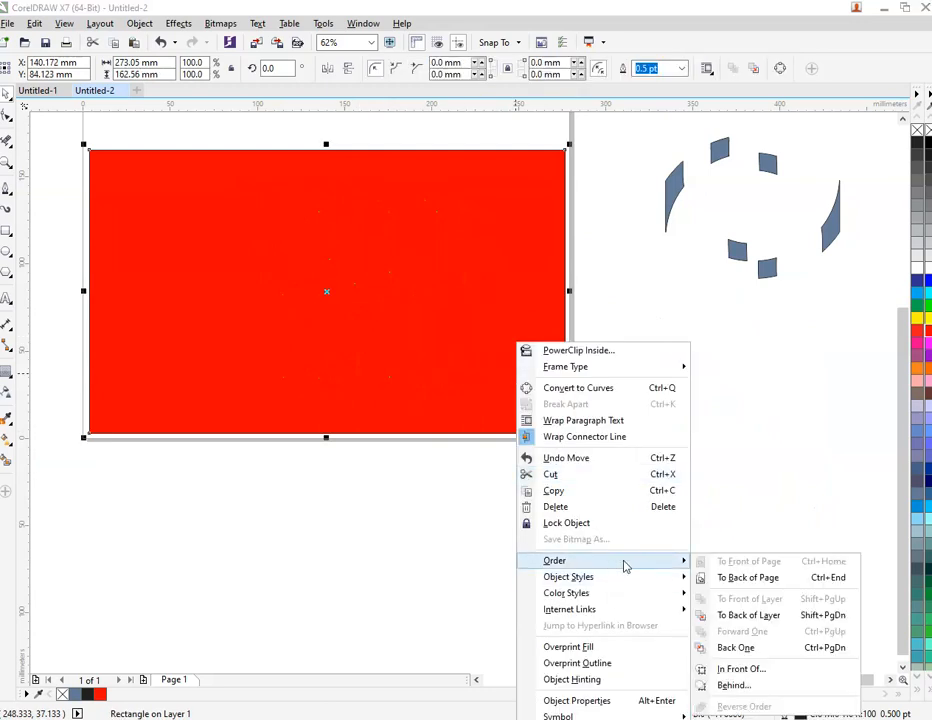
click(745, 615)
click(782, 612)
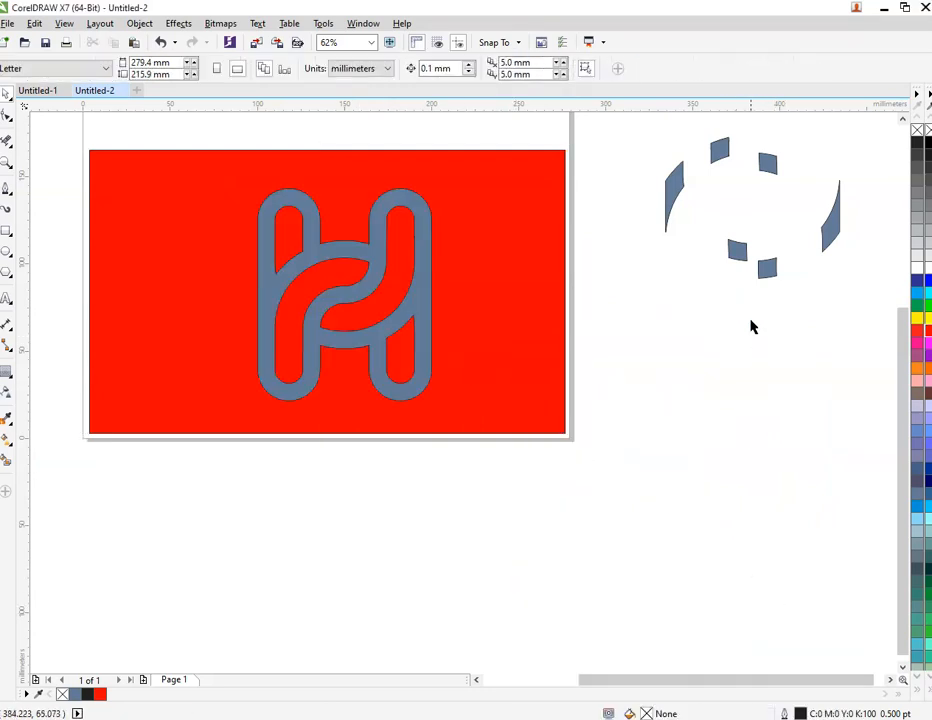
Step: Fill the H with white and shift it left to near the horizontal centre of the red rectangle
click(766, 272)
drag(626, 123, 867, 327)
click(546, 308)
click(422, 304)
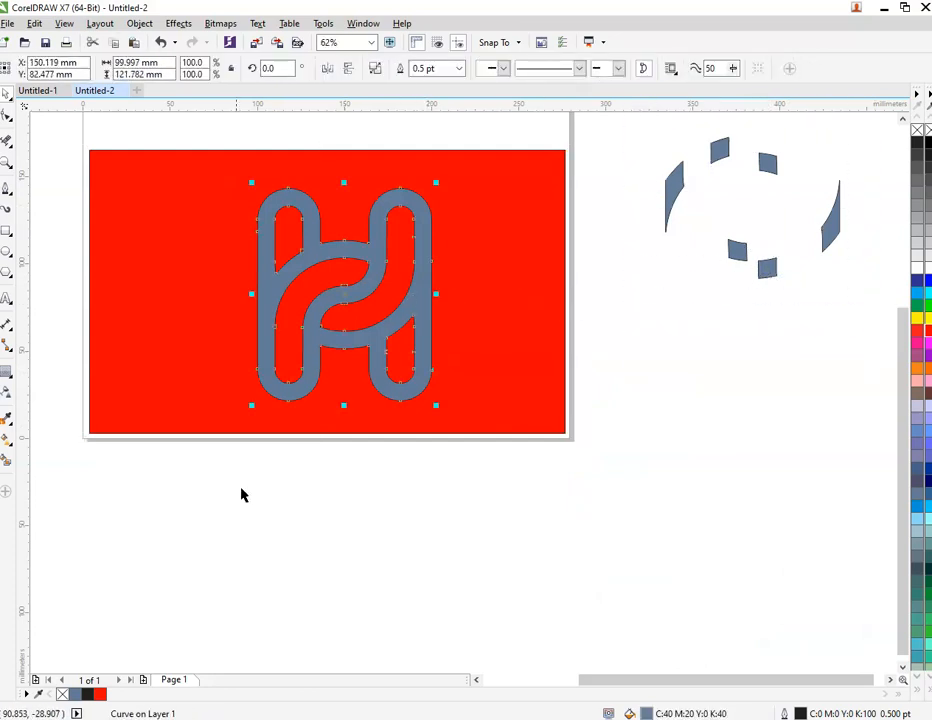
click(917, 266)
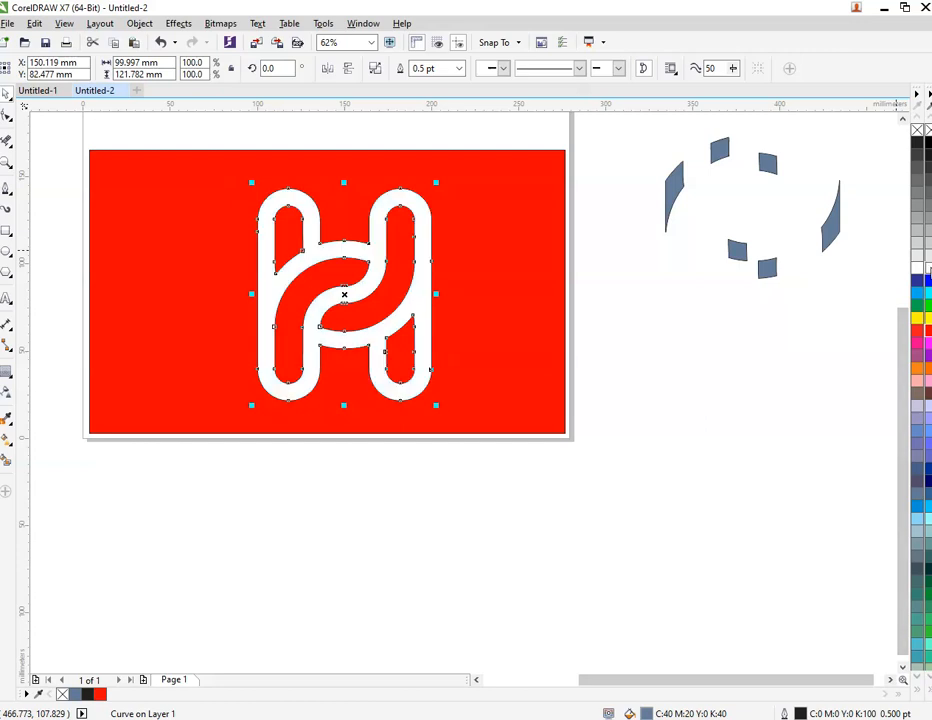
click(598, 342)
drag(410, 312, 385, 312)
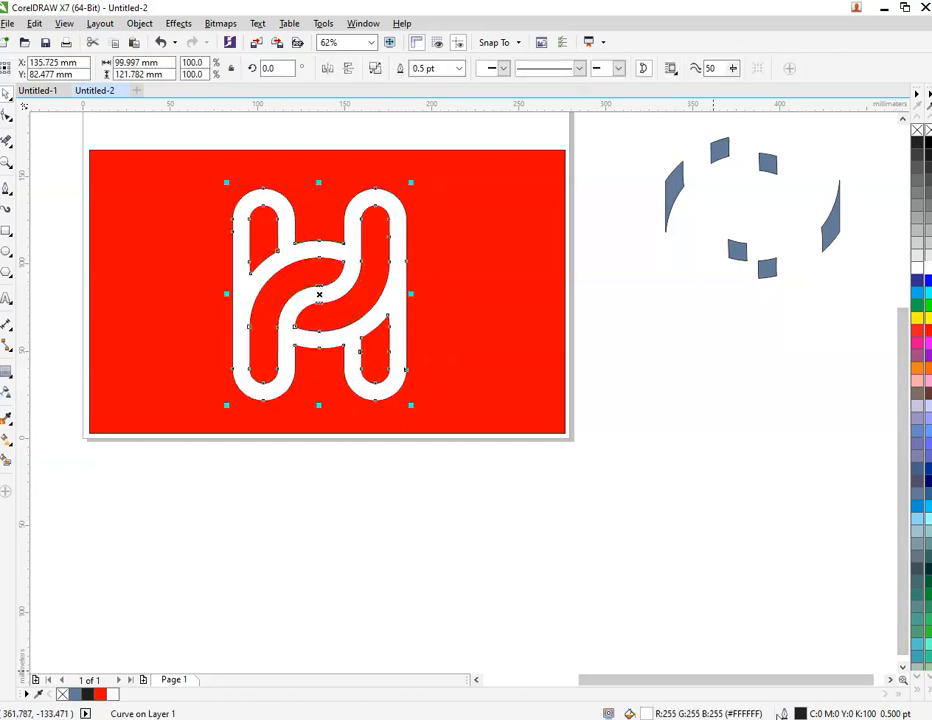
Step: Remove the outline from the white H by setting its outline width to None
key(F12)
click(394, 236)
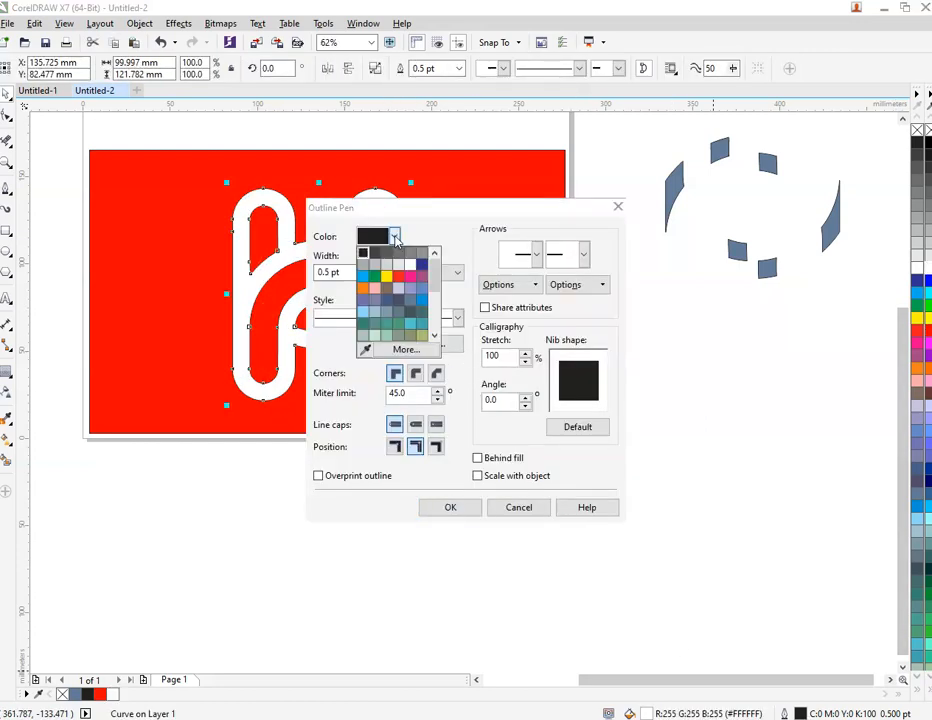
click(419, 231)
drag(366, 272, 316, 272)
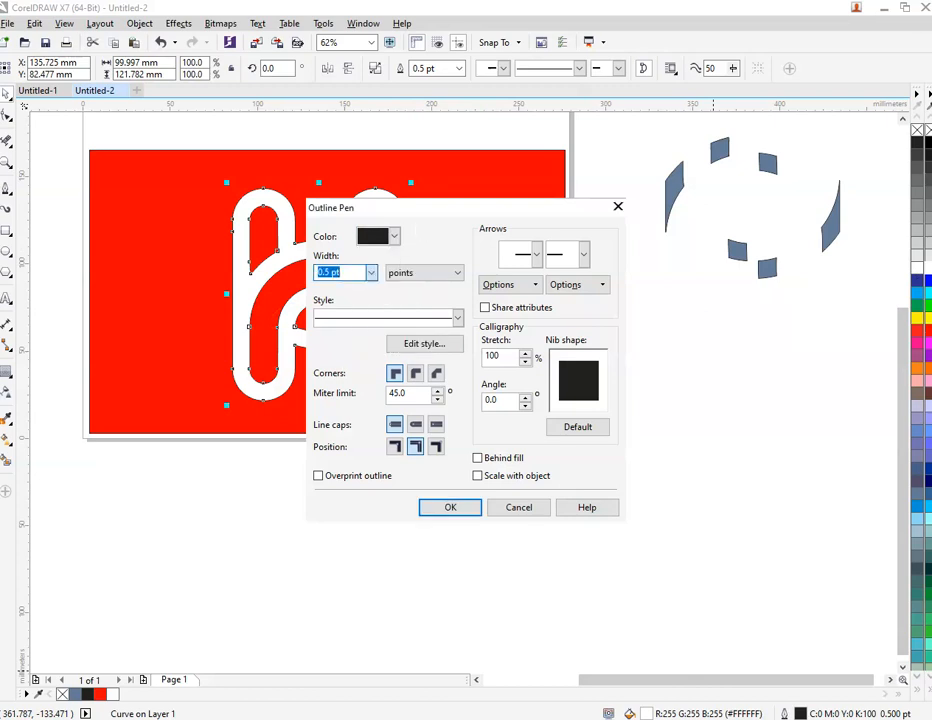
click(344, 288)
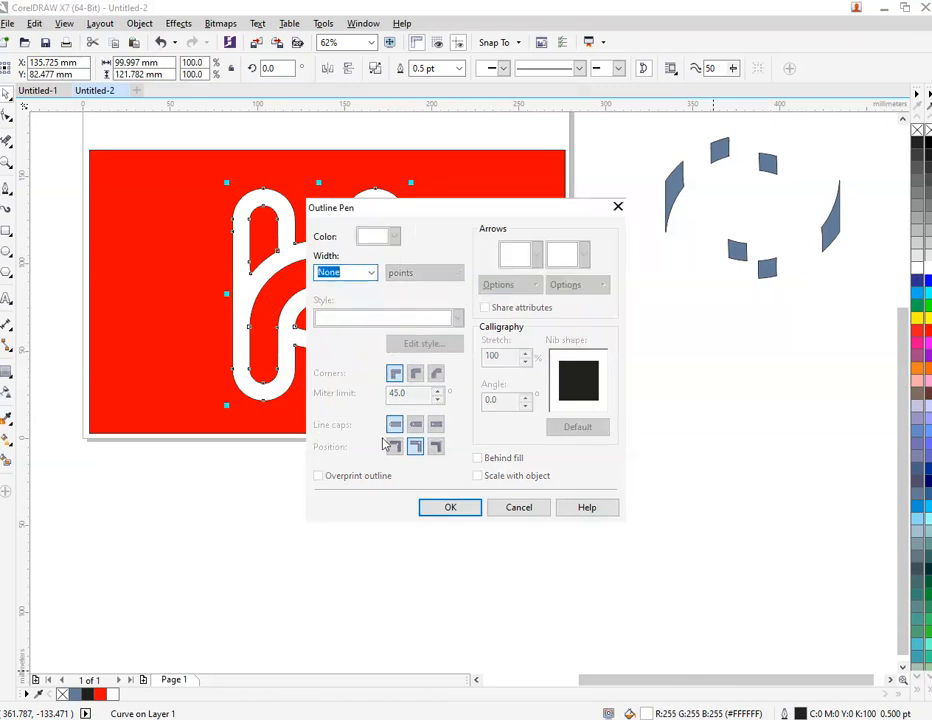
click(445, 508)
click(648, 236)
Step: Select the six blue-grey pieces beside the page and set their outline width to None
drag(633, 128, 872, 310)
double_click(803, 713)
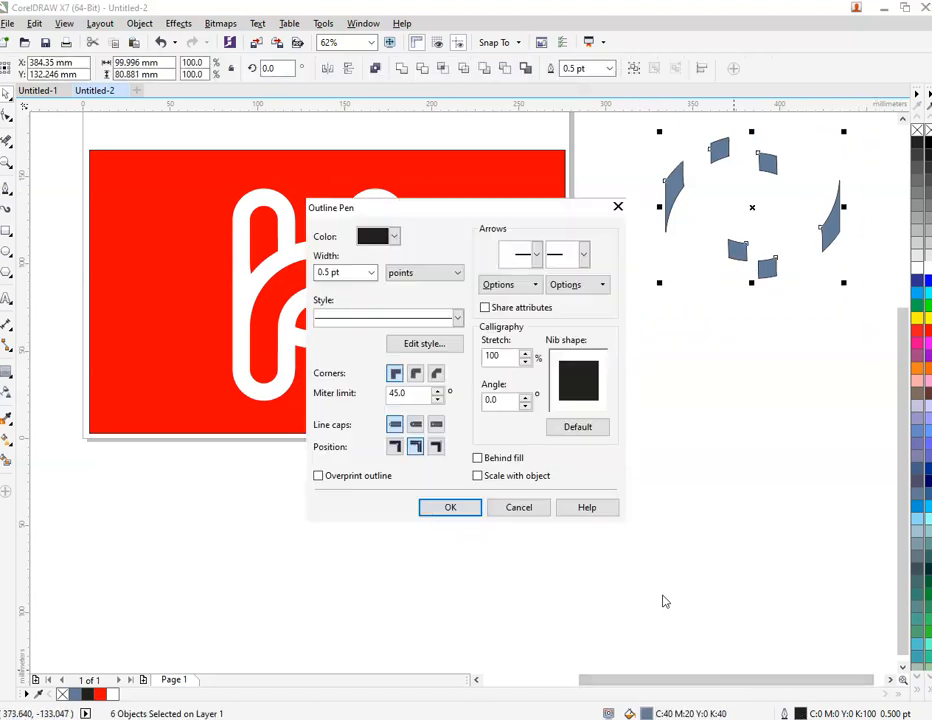
click(372, 275)
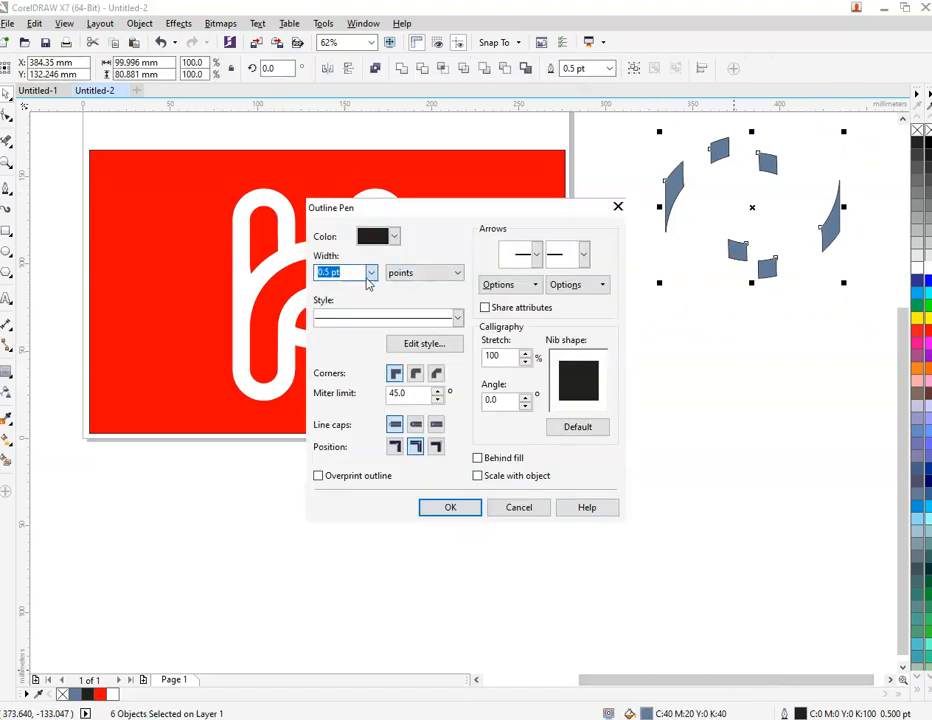
key(Home)
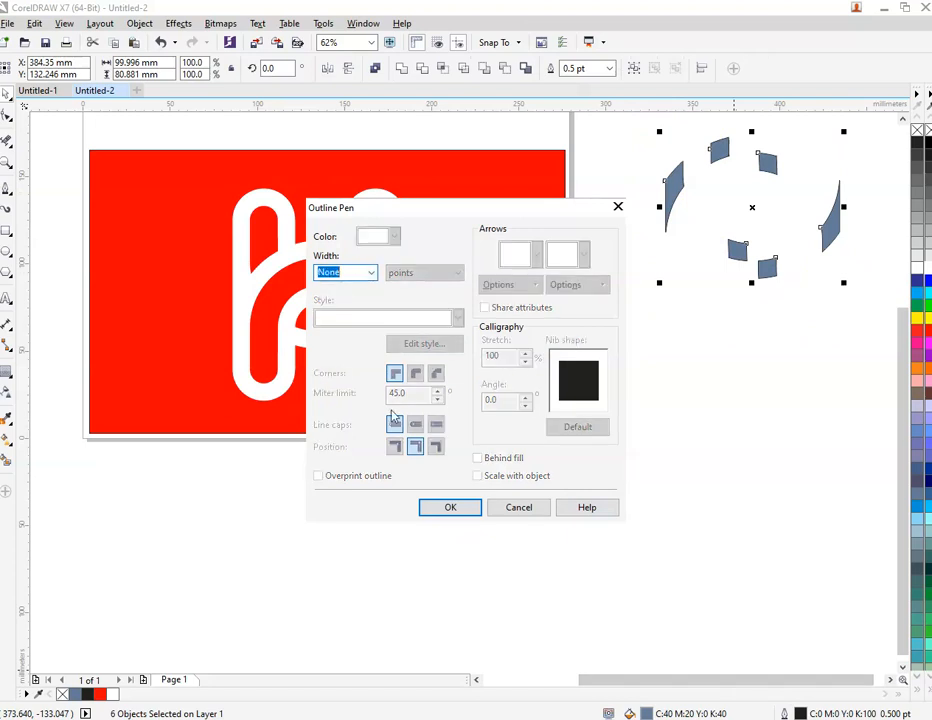
click(462, 508)
Step: Group the six blue-grey pieces and move the group onto the white H
right_click(735, 245)
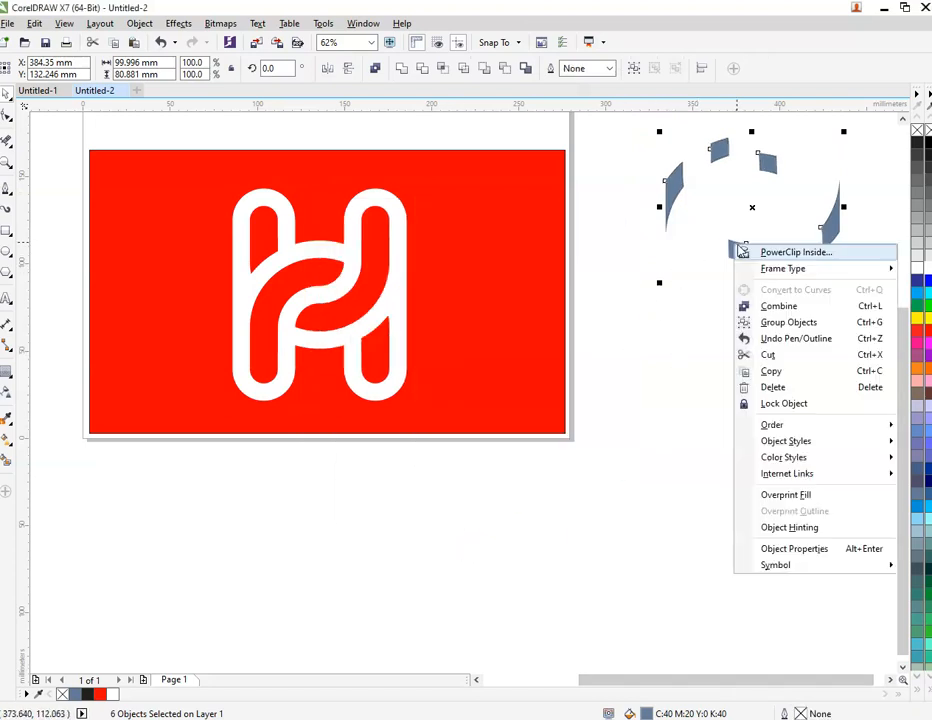
click(780, 322)
click(780, 331)
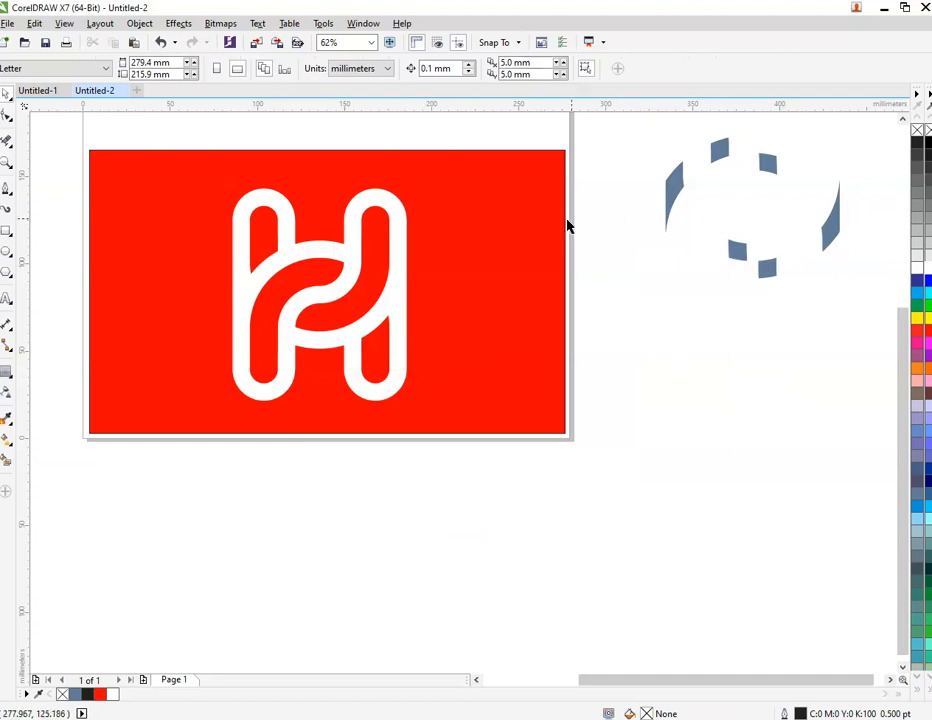
drag(670, 190, 237, 281)
shift+click(364, 231)
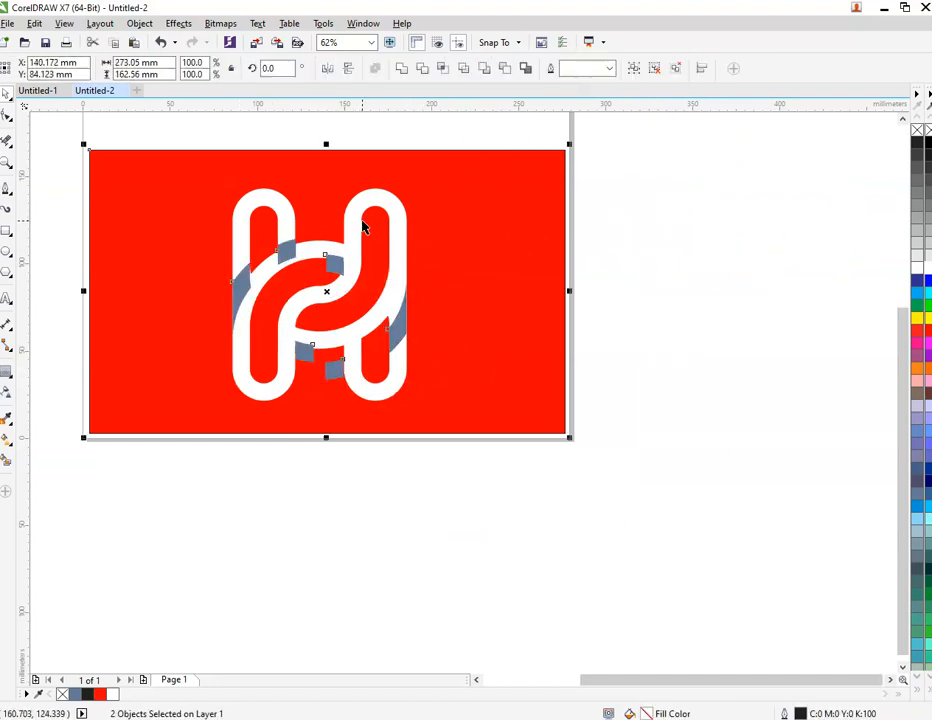
click(655, 180)
Step: Shift the group of pieces up and align its vertical centre with that of the white H
click(330, 265)
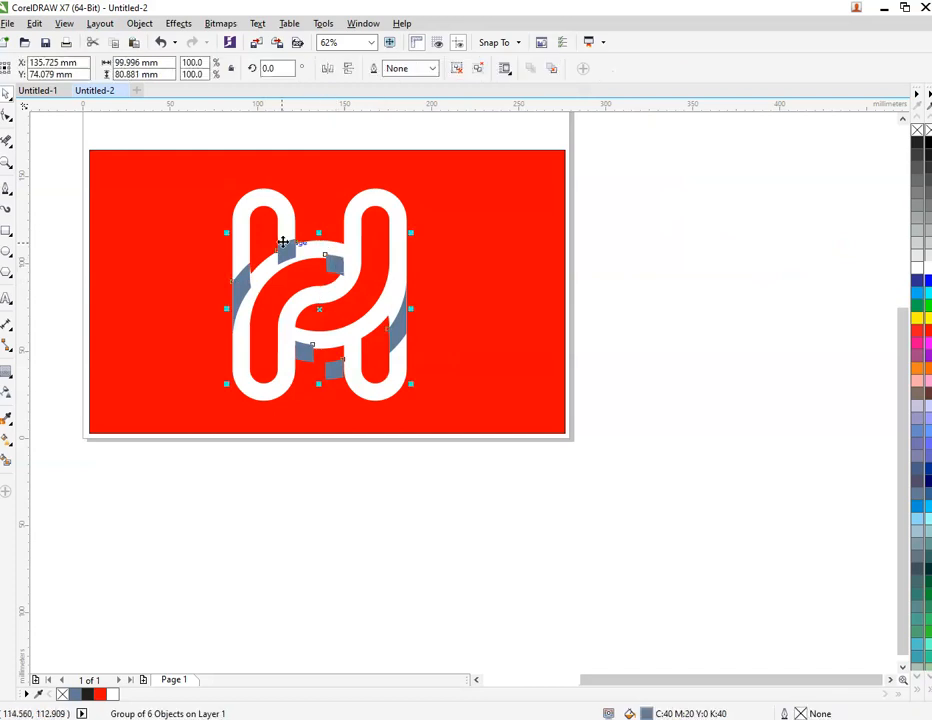
scroll(283, 242, up, 5)
mouse_move(279, 248)
mouse_down()
mouse_move(293, 266)
mouse_move(287, 240)
mouse_up()
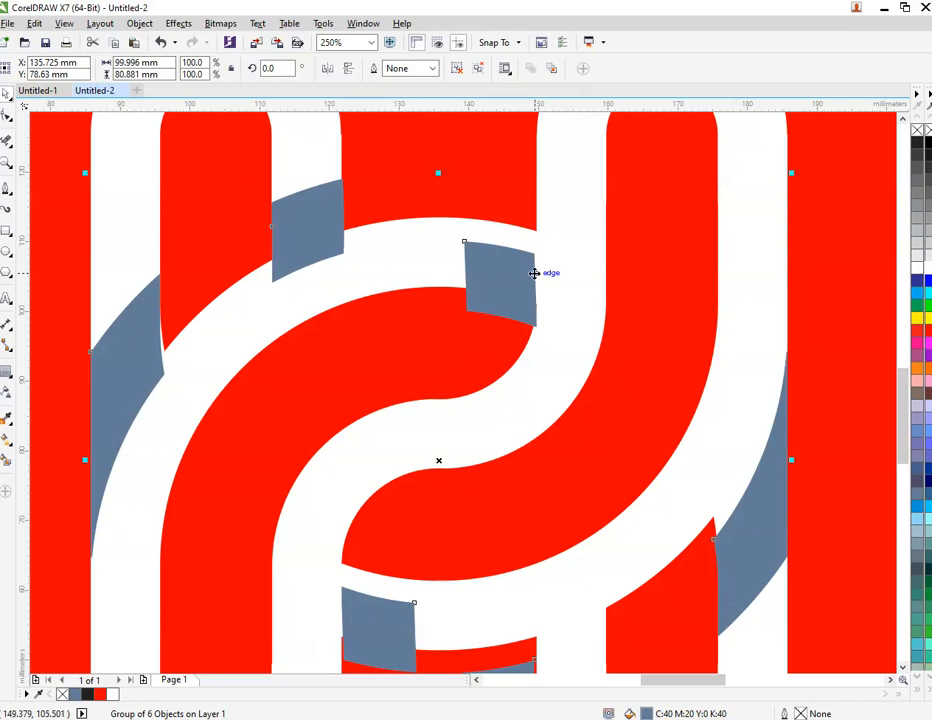
shift+click(580, 194)
key(e)
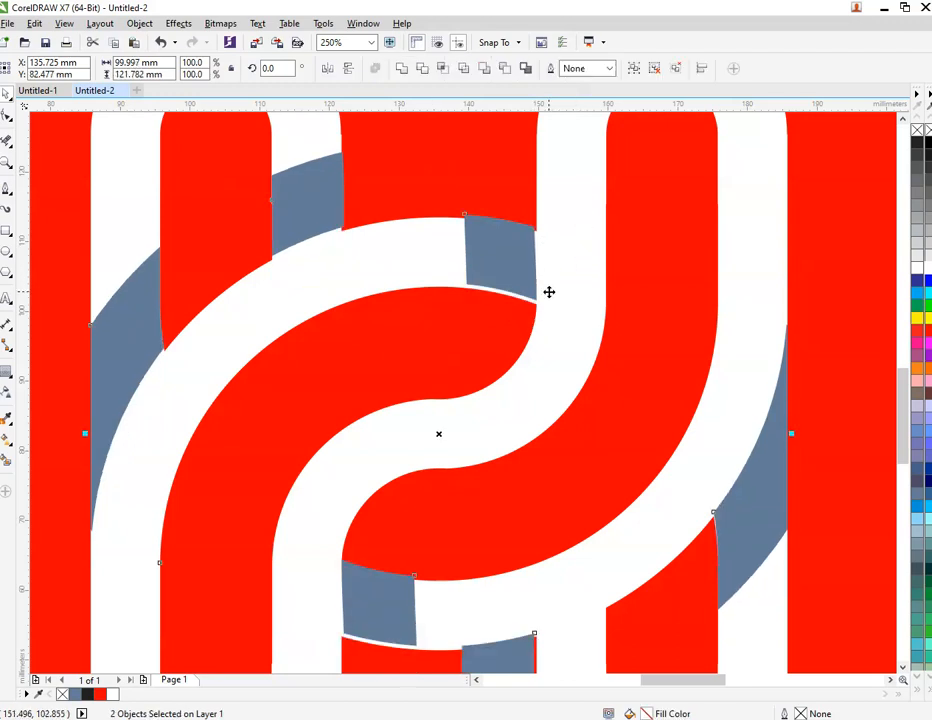
Step: Ungroup the six blue-grey pieces and clear the selection
scroll(548, 291, down, 3)
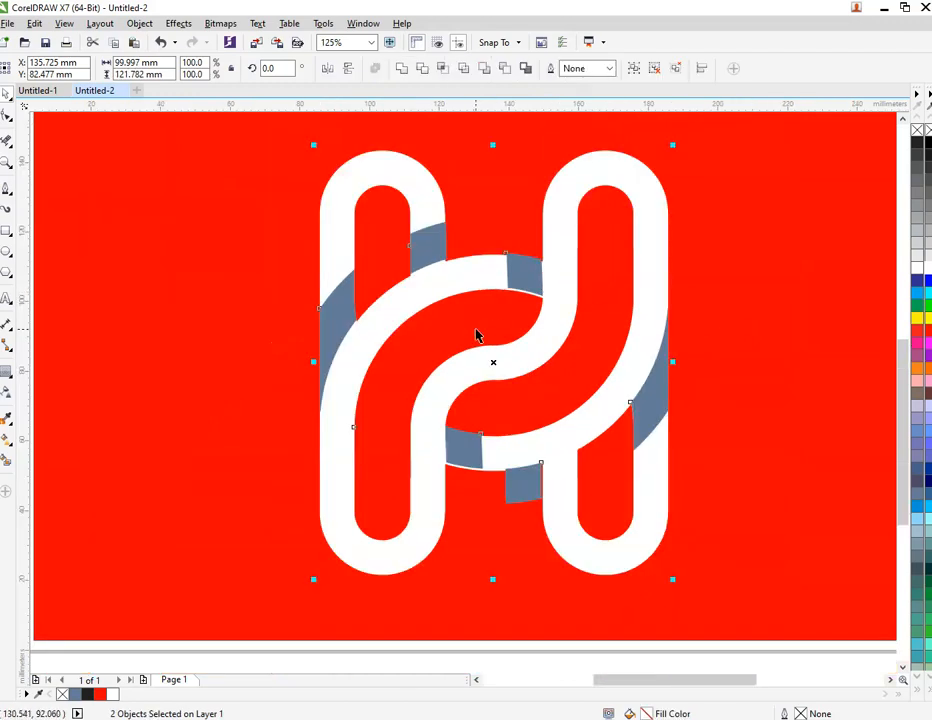
scroll(476, 335, down, 2)
key(Escape)
scroll(520, 298, up, 1)
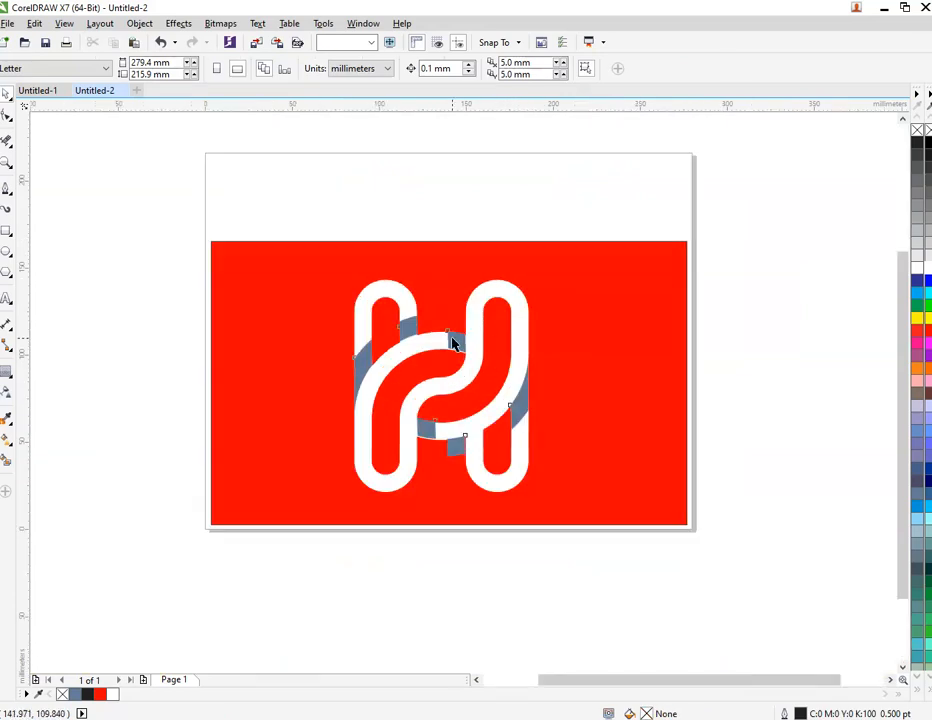
right_click(452, 344)
click(500, 399)
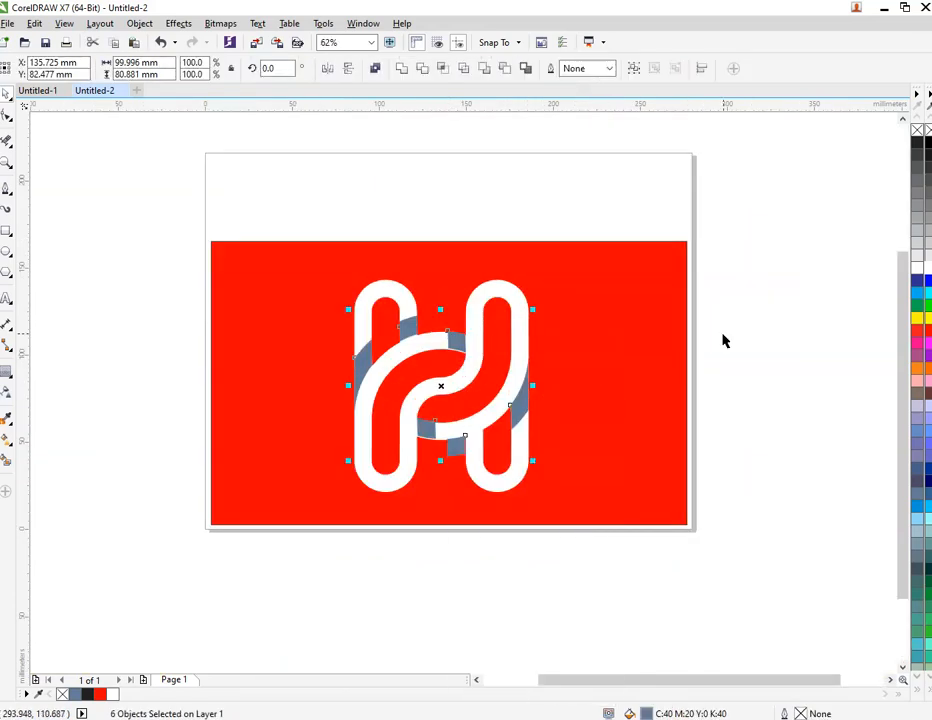
key(Escape)
Step: Delete the extra nodes midway along the left edge of the blue-grey piece on the left bar's inner stroke above the arc
scroll(364, 374, up, 5)
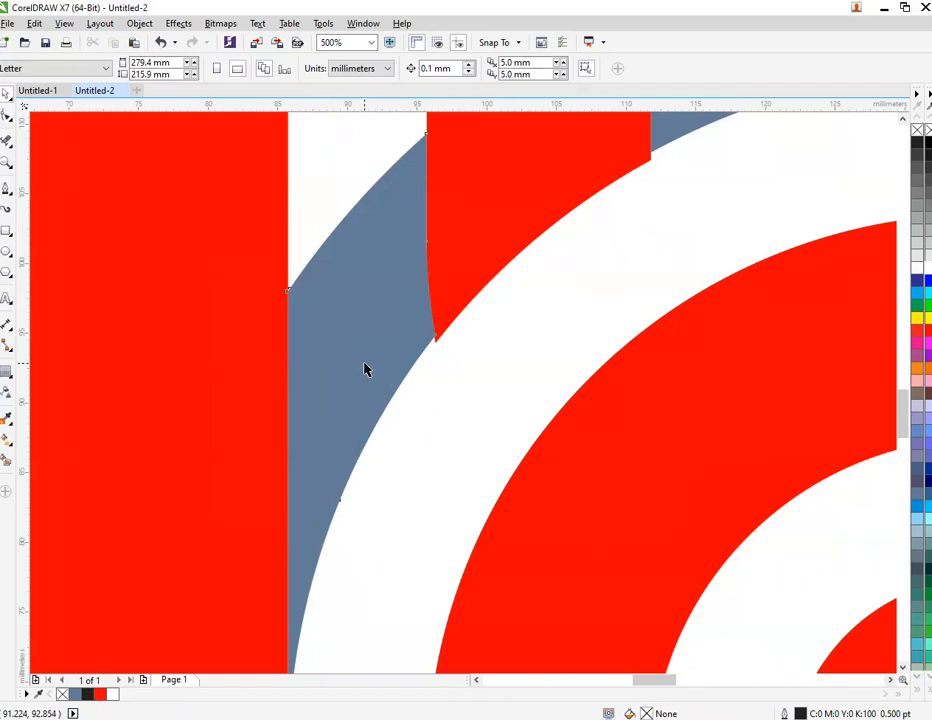
click(364, 371)
scroll(545, 229, down, 3)
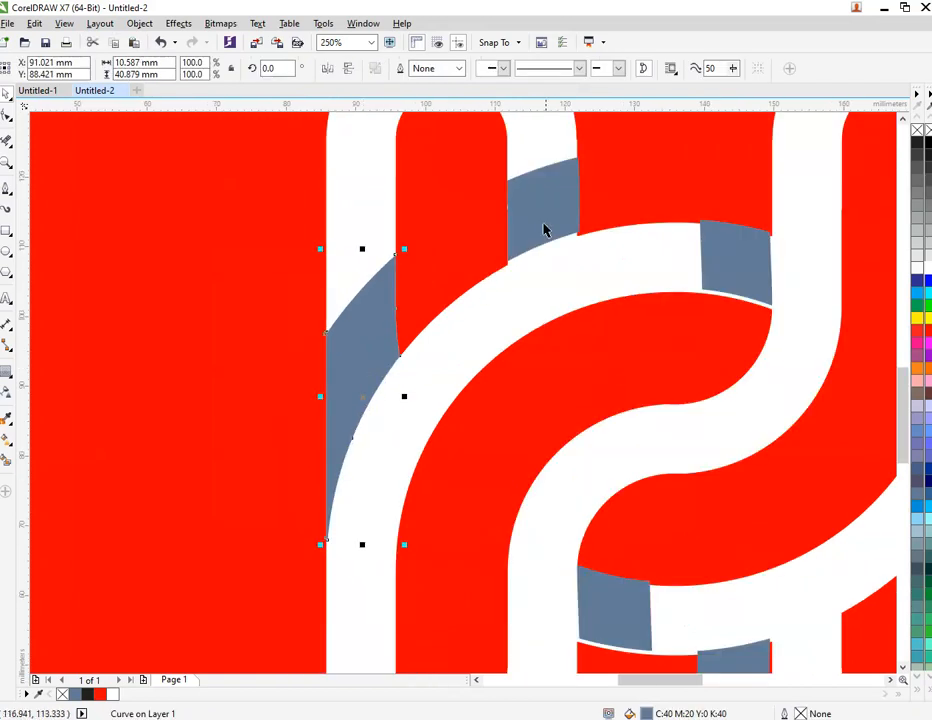
scroll(551, 191, up, 4)
click(512, 225)
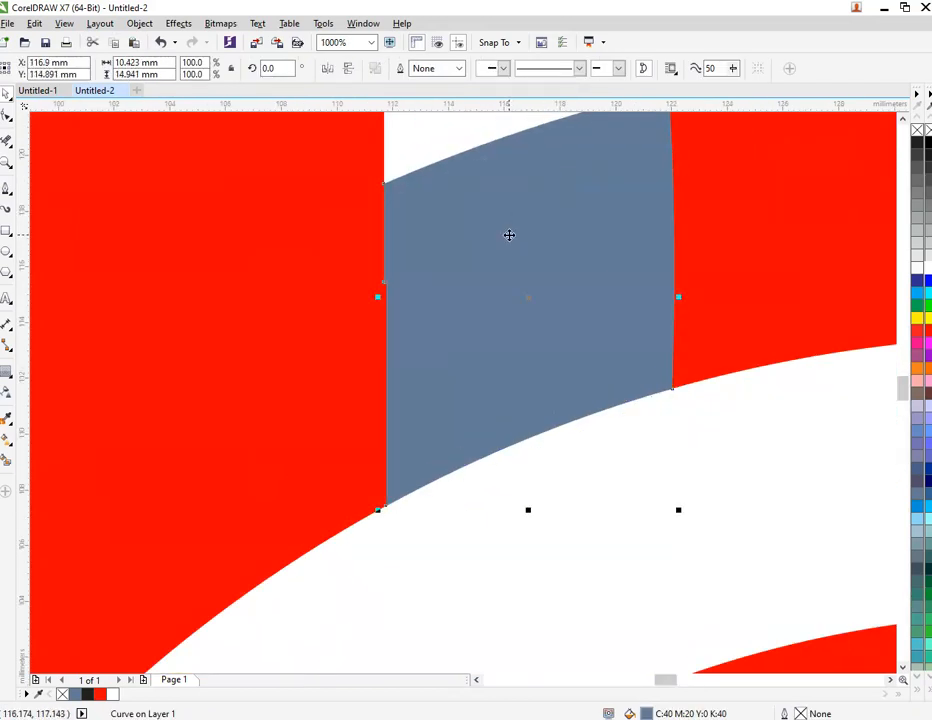
click(314, 277)
click(417, 319)
key(F10)
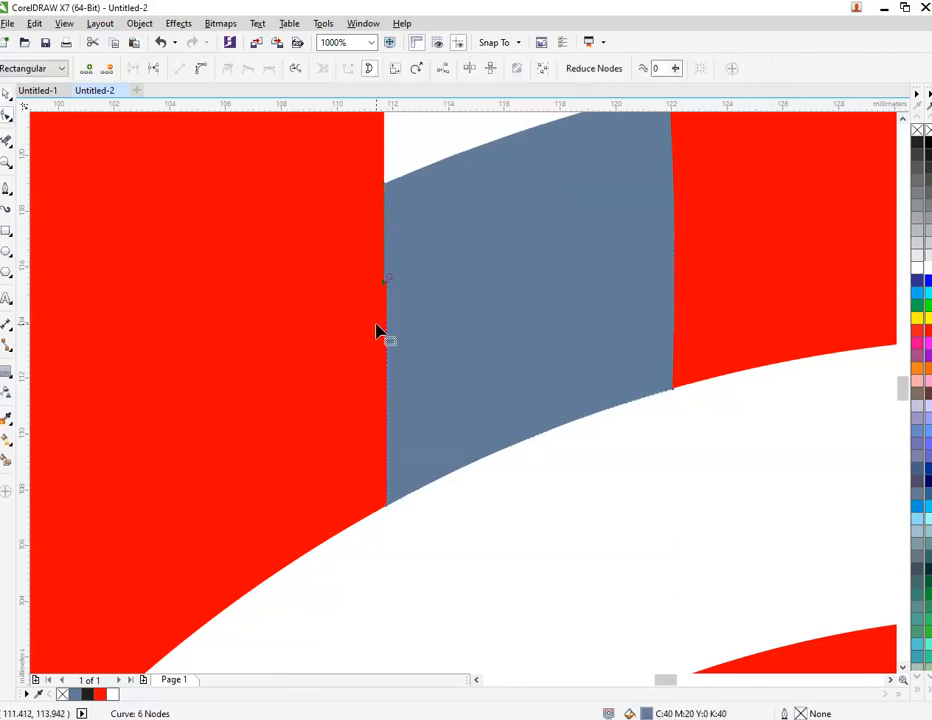
key(Delete)
Step: Move the blue-grey piece at the right end of the upper arc so its lower-right corner meets the red curve's corner
scroll(377, 332, down, 2)
scroll(574, 354, down, 3)
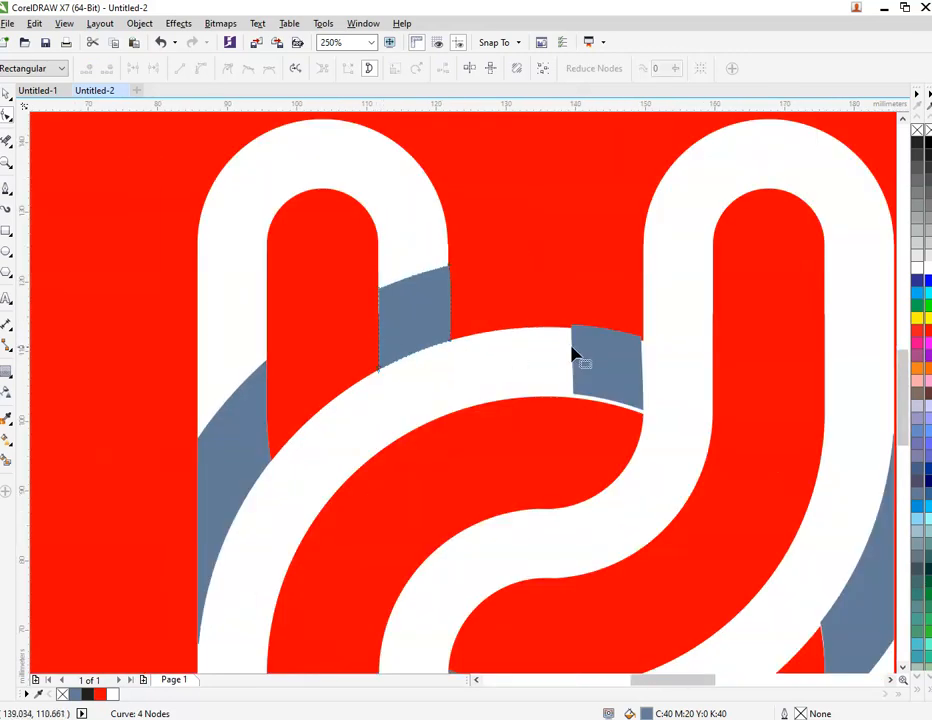
scroll(622, 355, up, 3)
scroll(623, 366, up, 1)
key(space)
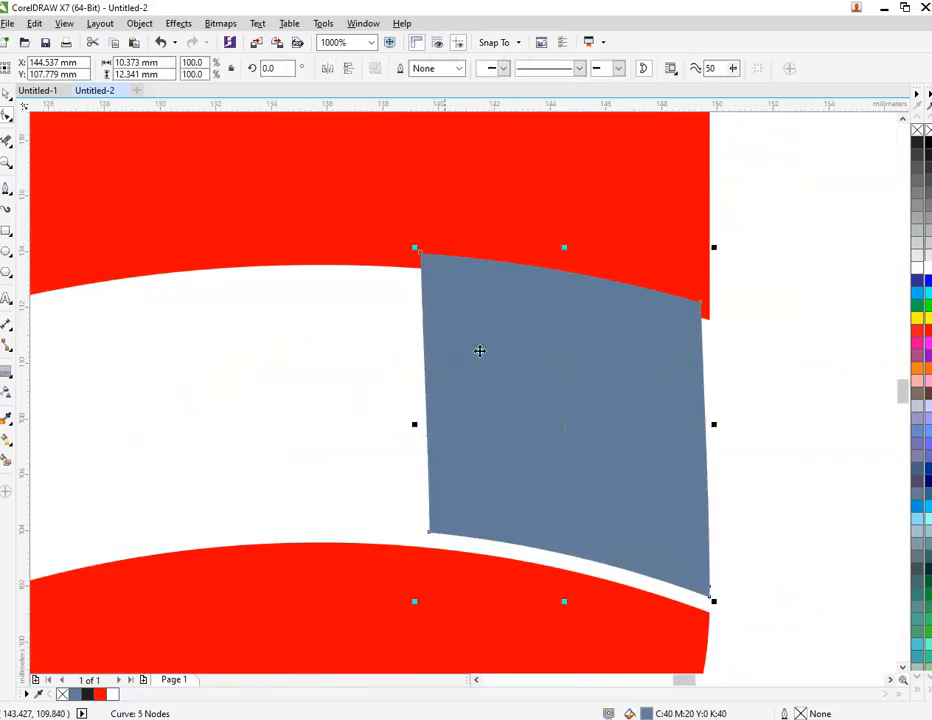
drag(576, 406, 629, 420)
scroll(672, 528, up, 1)
scroll(674, 556, down, 1)
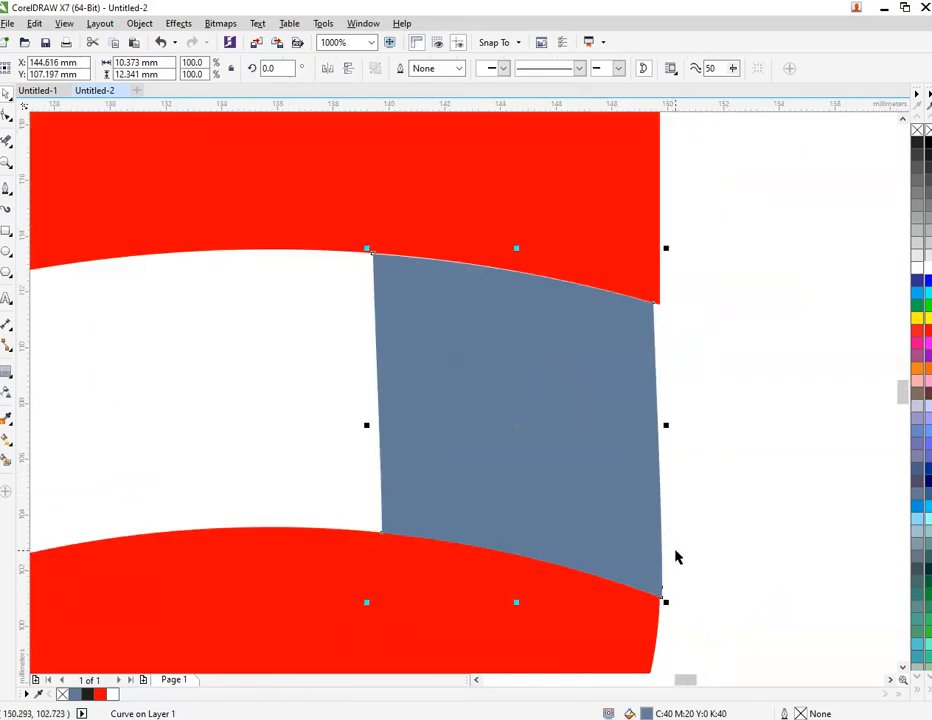
scroll(673, 593, up, 1)
drag(626, 565, 622, 562)
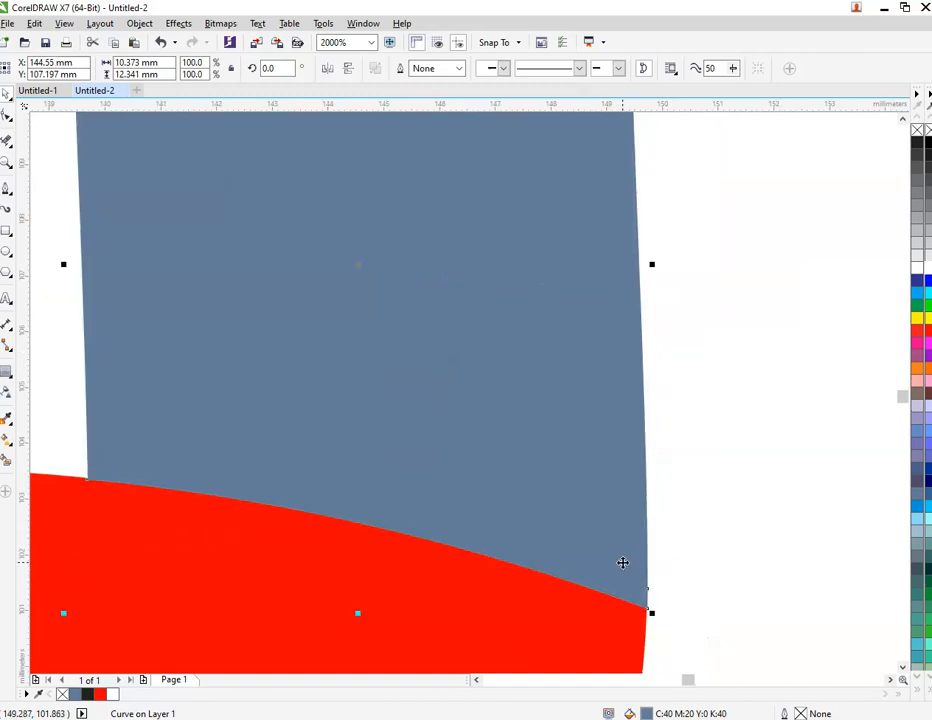
Step: Reshape the upper arc's right-end piece by moving its two top corner nodes to the edge of the white band
scroll(622, 563, down, 1)
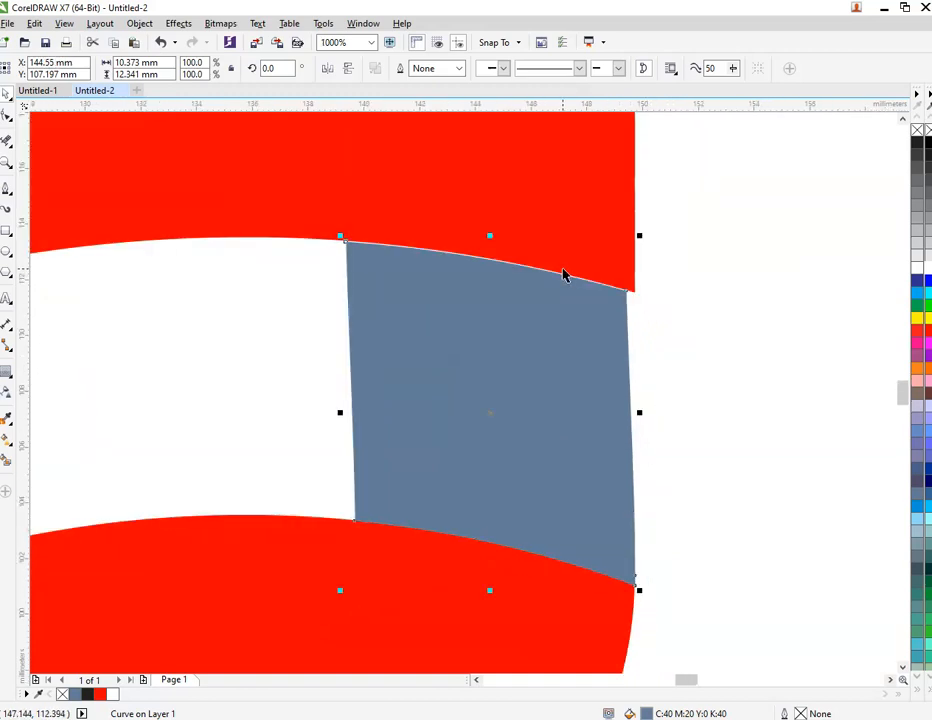
key(F10)
scroll(632, 282, up, 2)
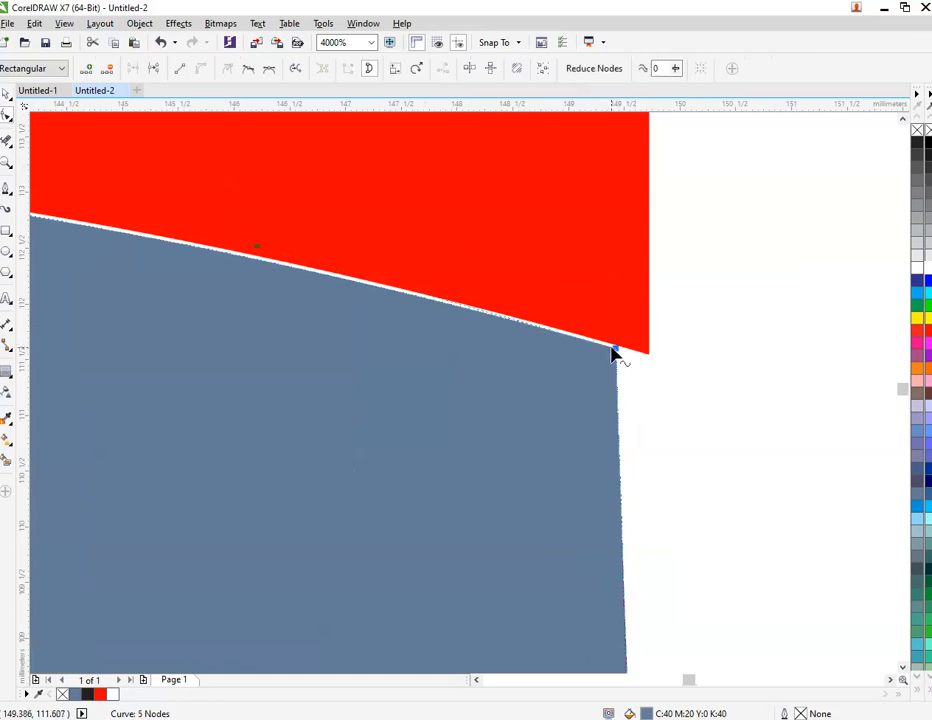
drag(616, 354, 650, 357)
scroll(652, 362, down, 2)
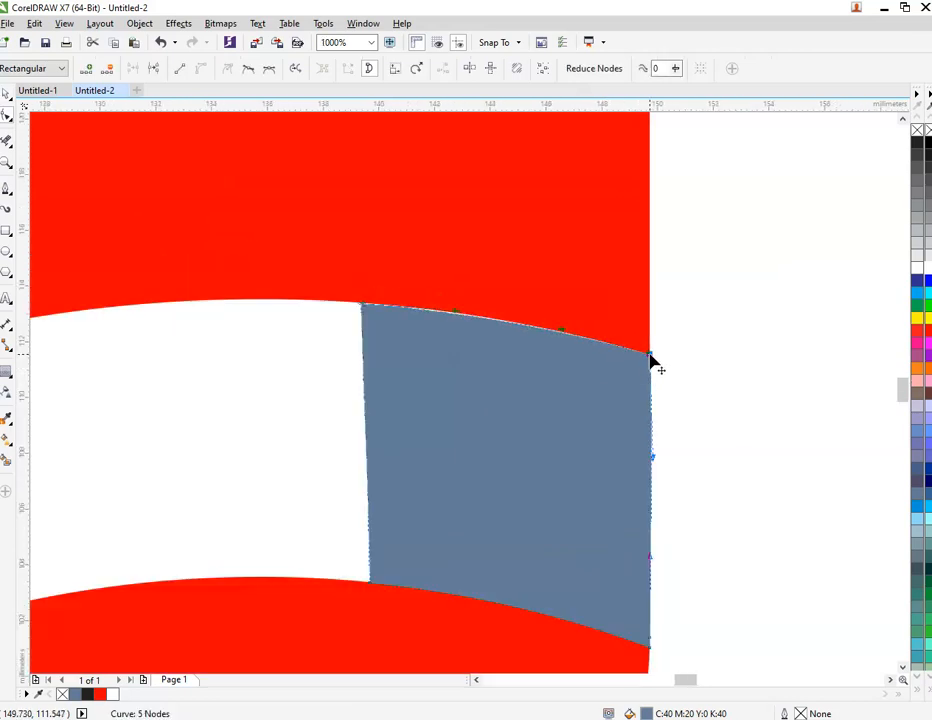
scroll(370, 298, up, 2)
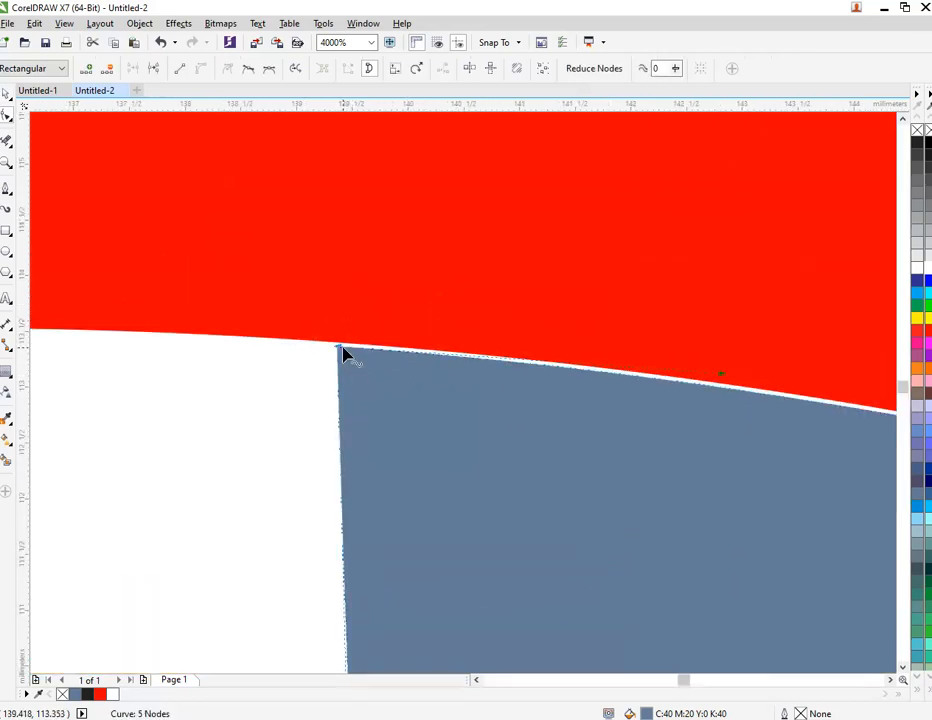
scroll(352, 332, down, 4)
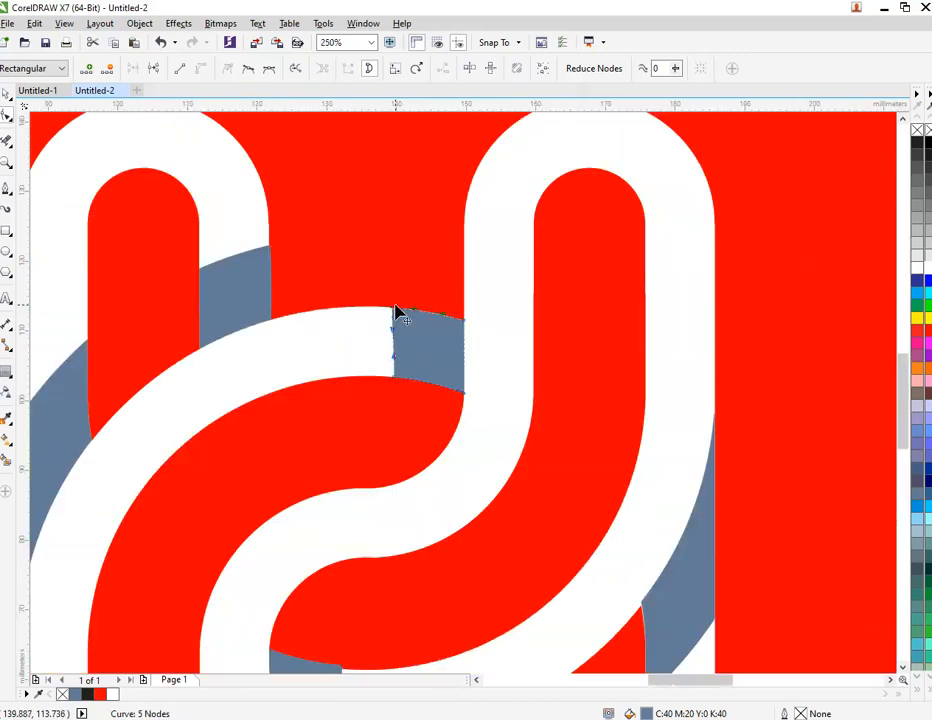
Step: Move the blue-grey piece at the left end of the lower arc so its top-left corner meets the red curve's corner
scroll(398, 314, down, 1)
scroll(358, 522, up, 1)
key(space)
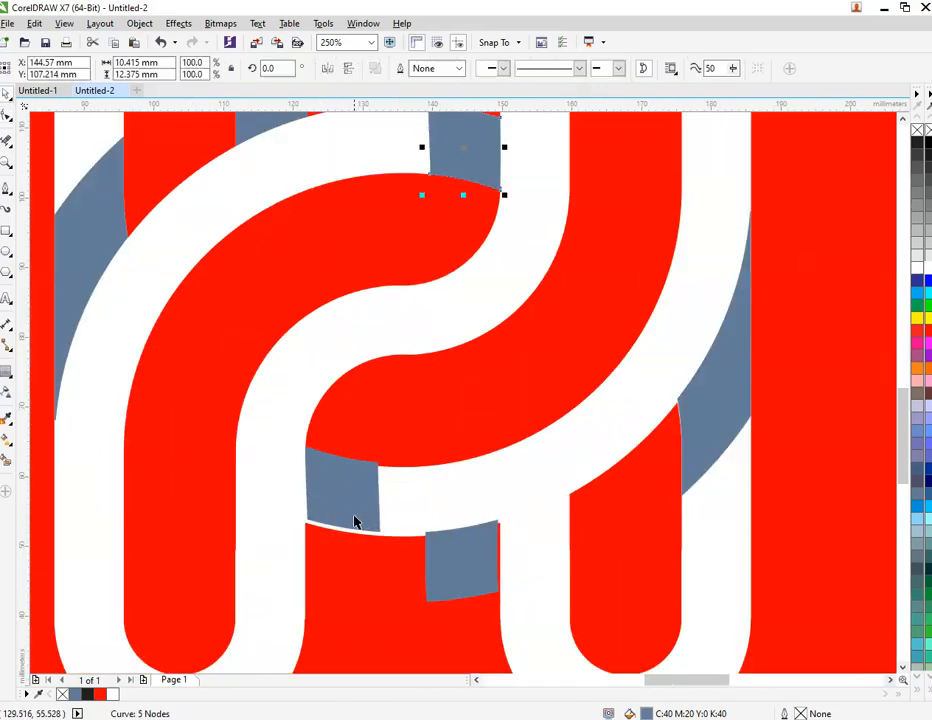
scroll(330, 513, up, 2)
drag(297, 381, 282, 430)
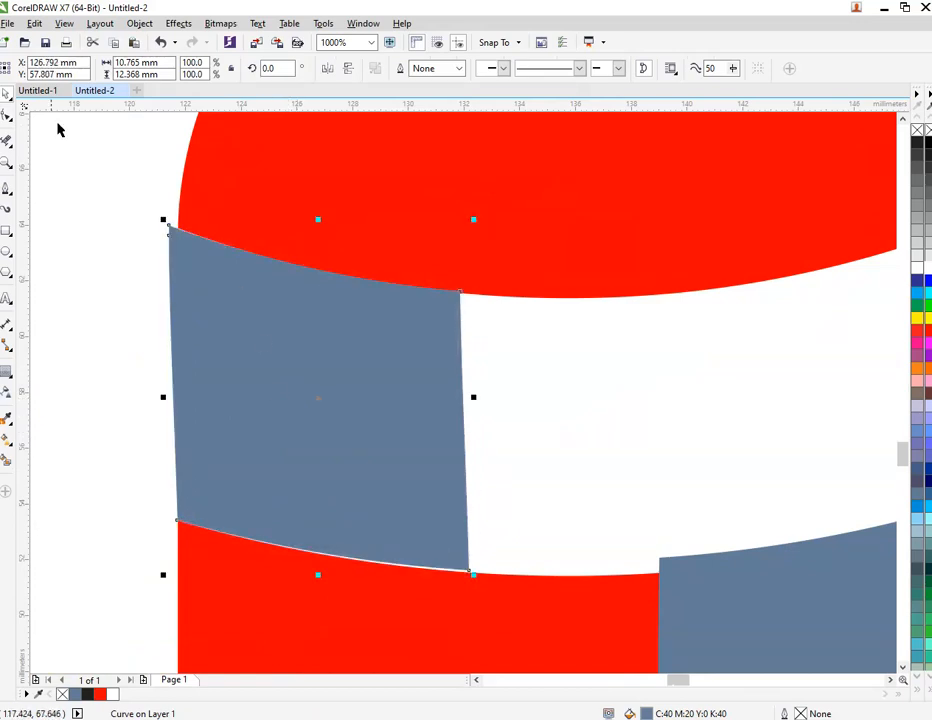
click(7, 118)
key(space)
drag(208, 291, 217, 301)
scroll(181, 224, up, 2)
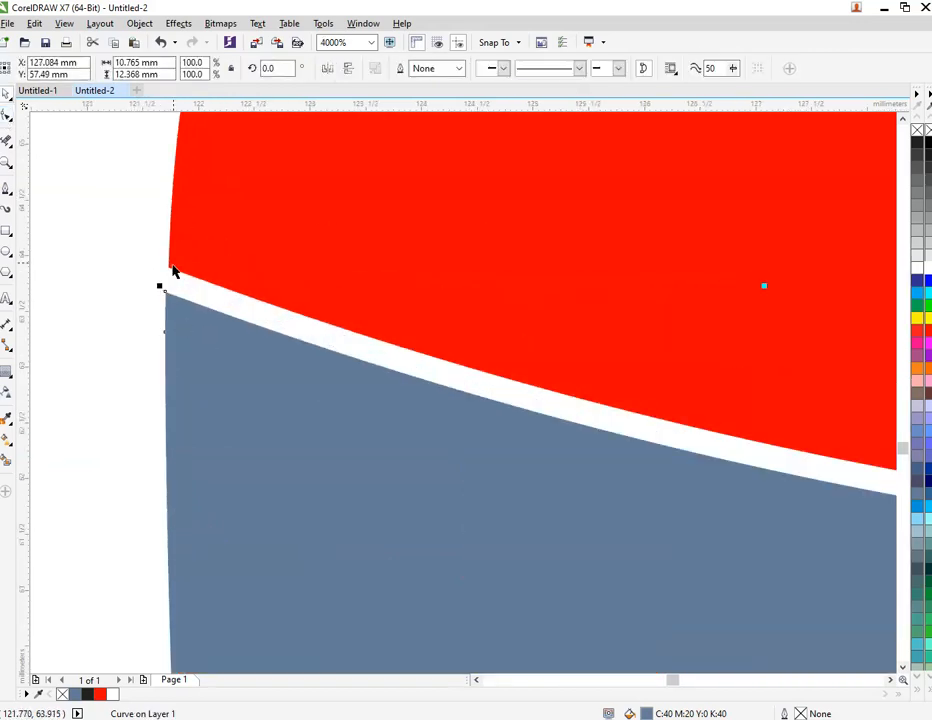
scroll(172, 270, up, 3)
drag(175, 589, 196, 391)
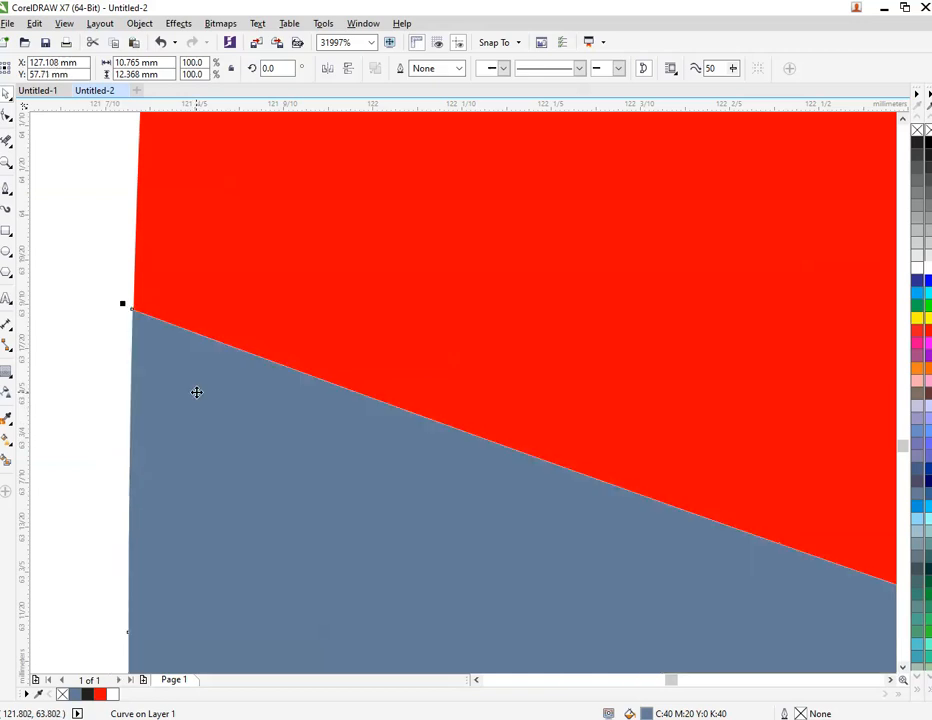
scroll(196, 391, down, 5)
scroll(196, 391, down, 1)
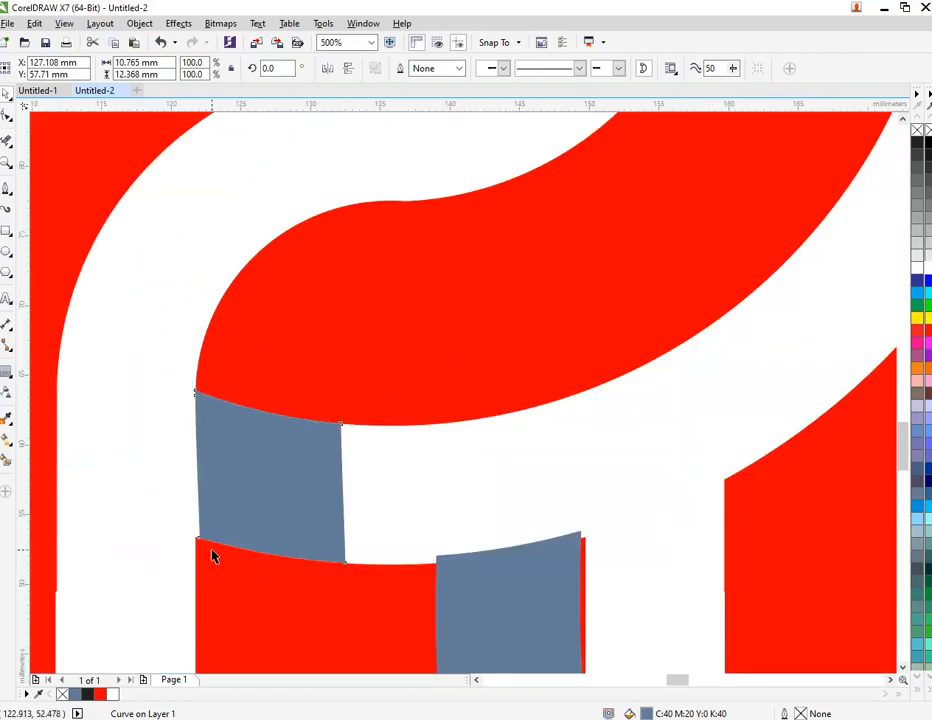
Step: Shift both bottom corner nodes of the lower arc's left-end piece left until its left corner meets the white band's corner
scroll(214, 555, up, 2)
click(7, 118)
drag(125, 437, 790, 651)
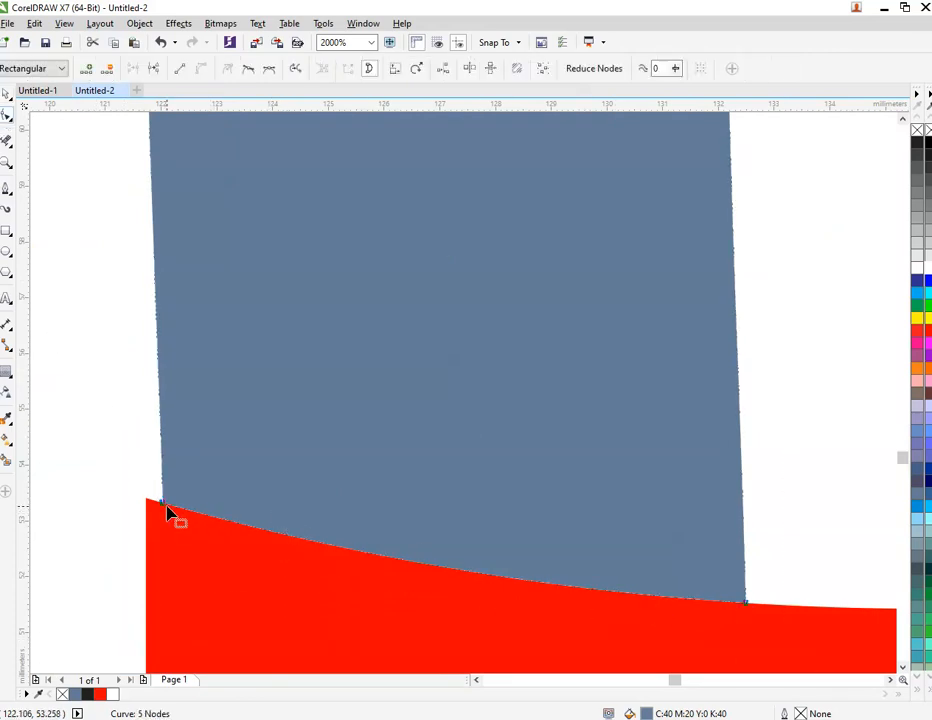
drag(163, 506, 145, 503)
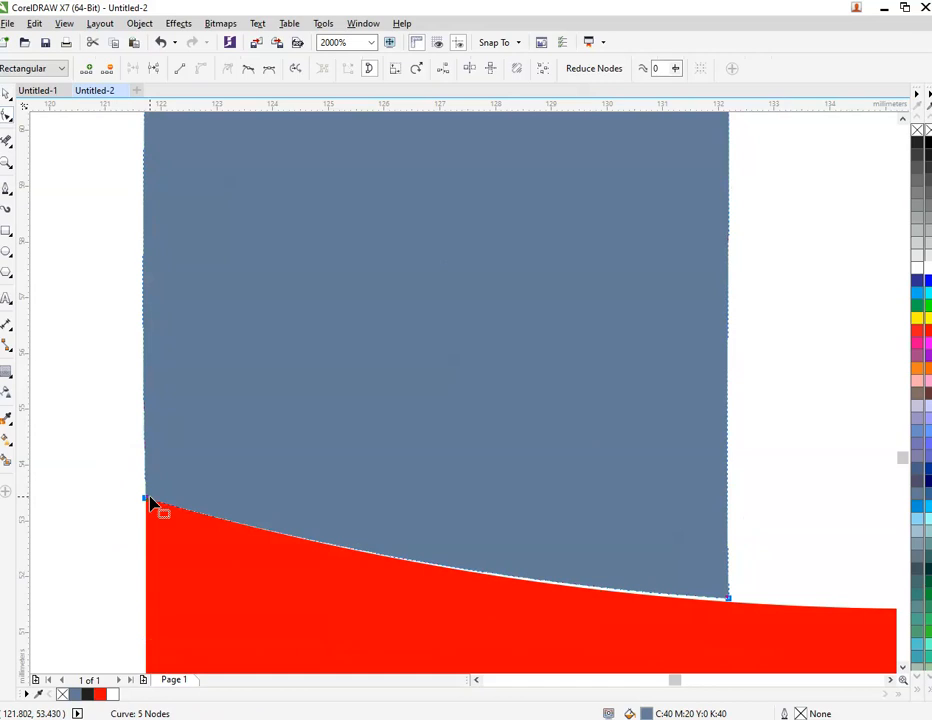
Step: Move the lower-right corner node of the lower arc's left-end piece down onto the edge of the red curve
click(722, 600)
click(731, 604)
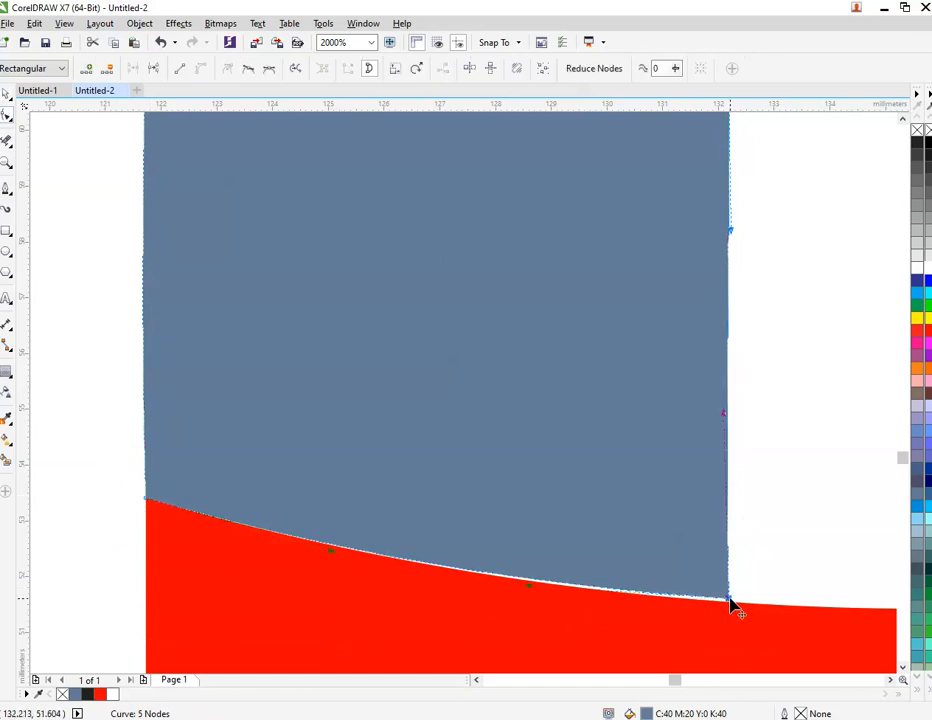
scroll(736, 612, up, 5)
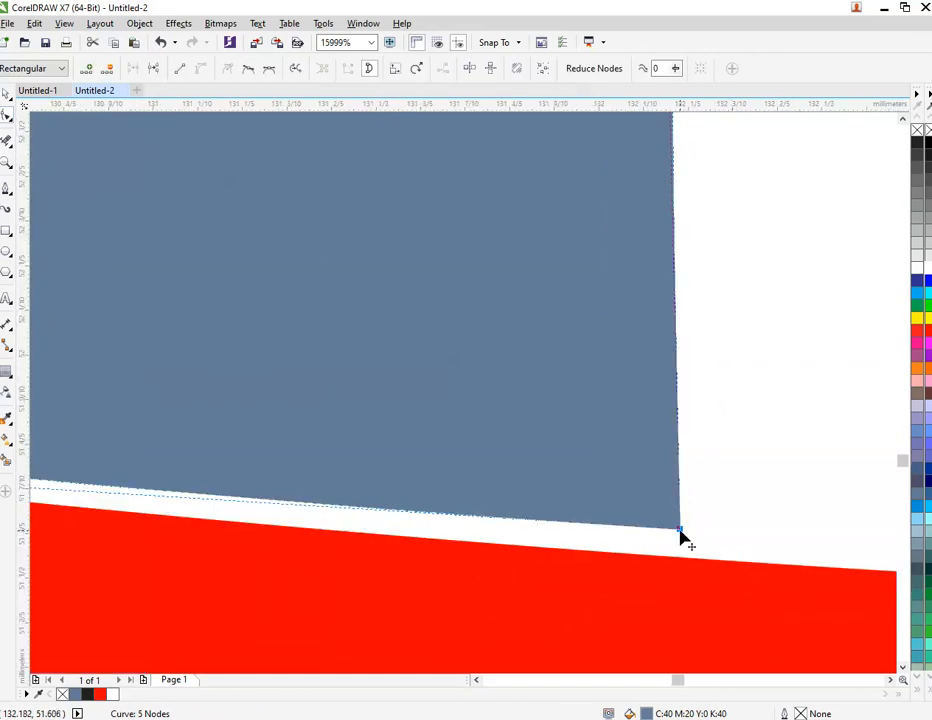
drag(683, 537, 684, 562)
scroll(634, 560, down, 10)
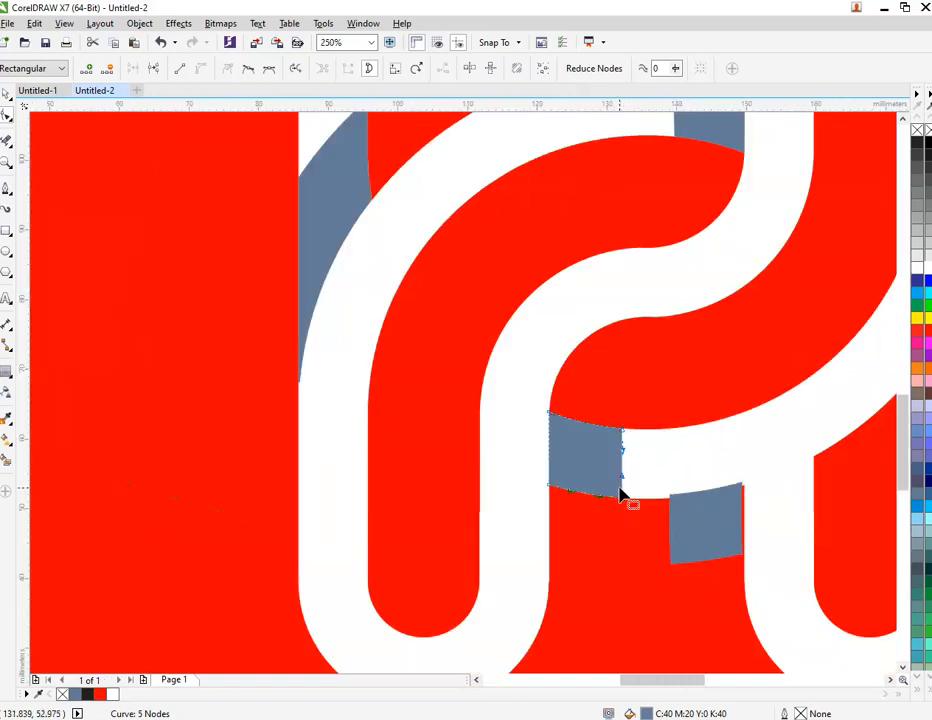
scroll(758, 540, up, 1)
Step: Move the loose blue-grey piece beneath the lower arc onto the vertical band, its top-right corner meeting the corner of the inner red area
key(space)
scroll(566, 535, down, 2)
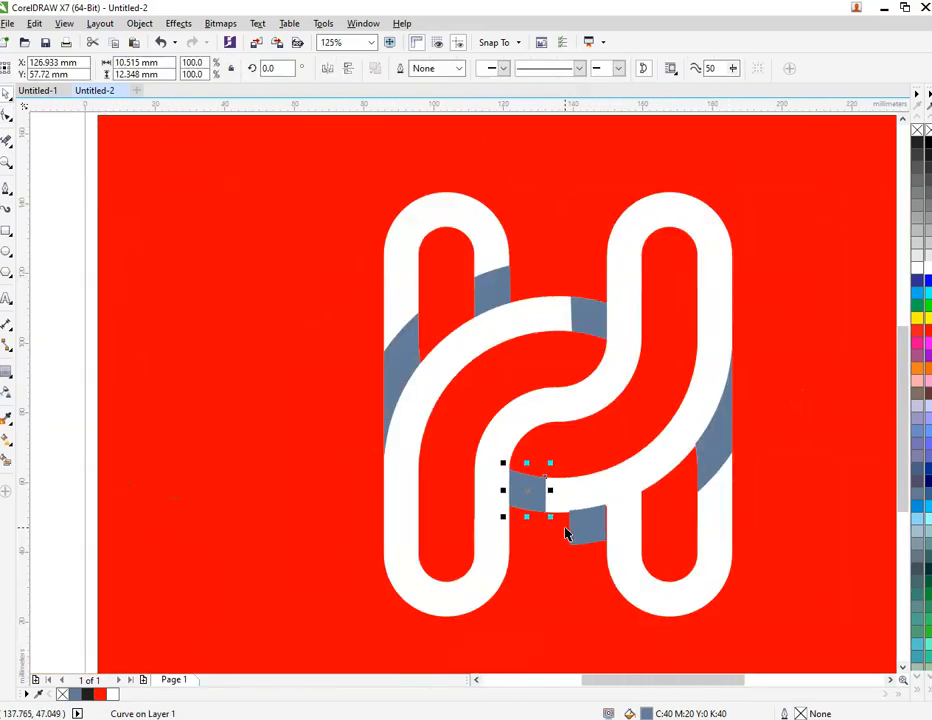
drag(585, 530, 649, 437)
scroll(636, 510, up, 3)
scroll(686, 405, up, 2)
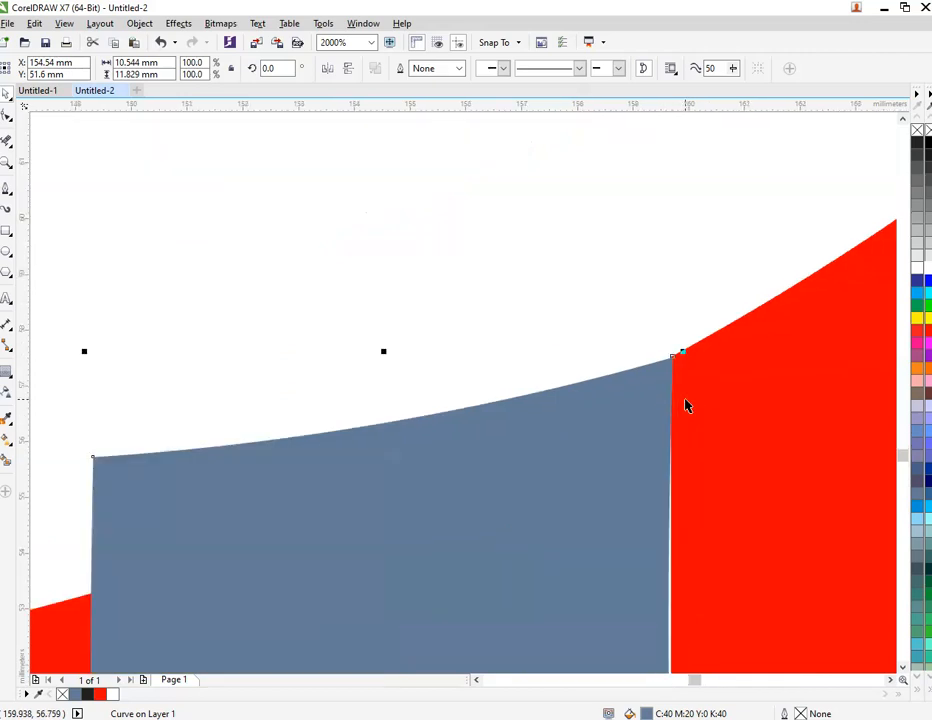
scroll(657, 291, up, 1)
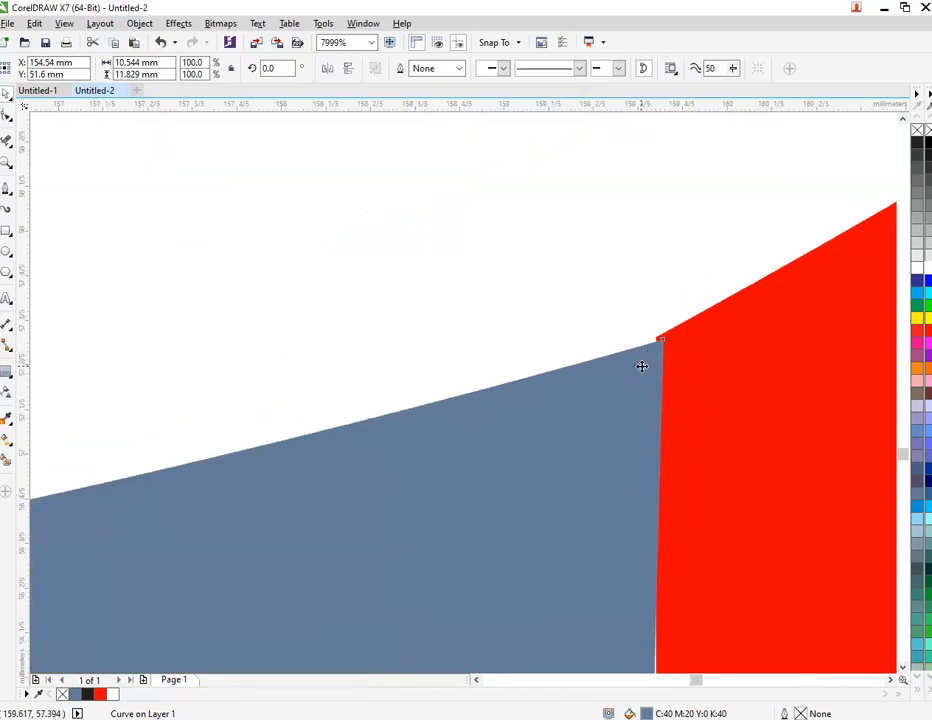
drag(642, 366, 635, 366)
scroll(656, 356, up, 2)
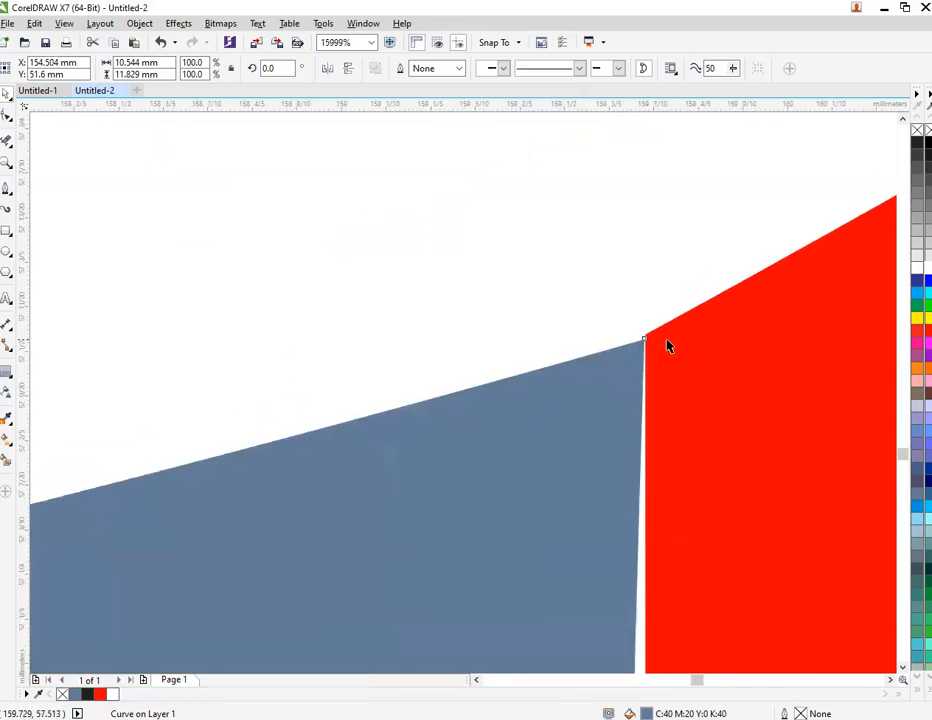
drag(593, 368, 594, 360)
scroll(594, 360, down, 4)
scroll(594, 360, down, 2)
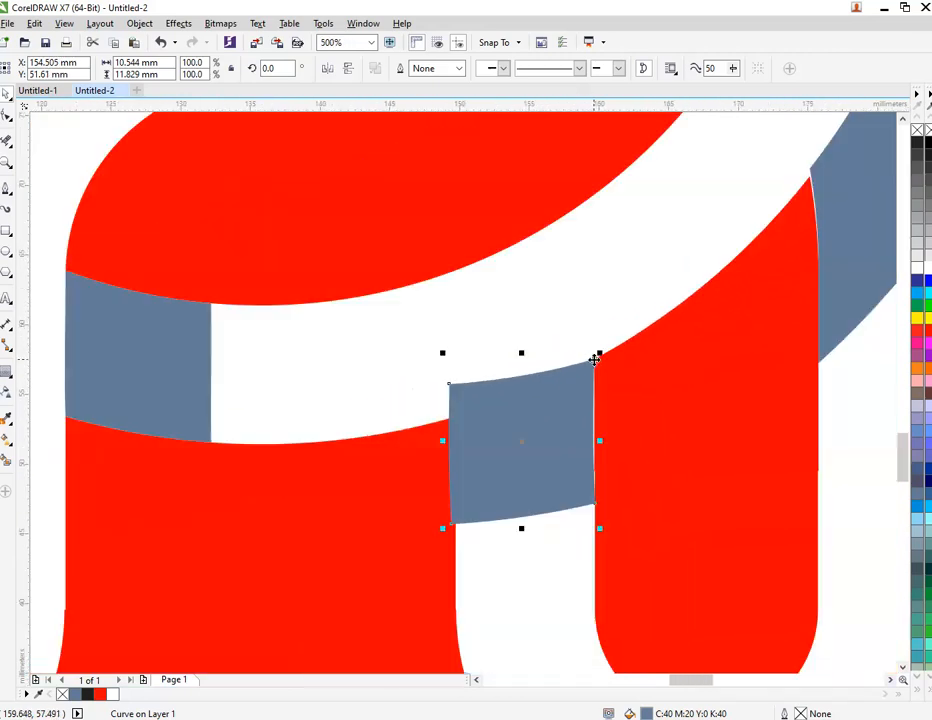
Step: Reshape the right side of the piece beneath the lower arc so it follows the straight edge of the white band
scroll(543, 516, up, 1)
click(390, 528)
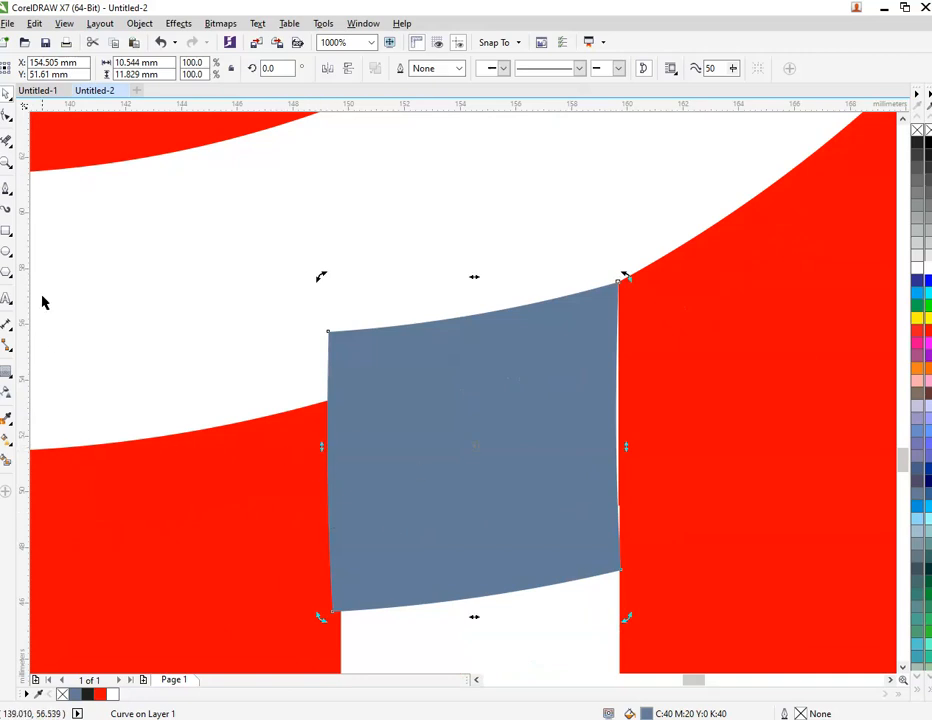
click(6, 120)
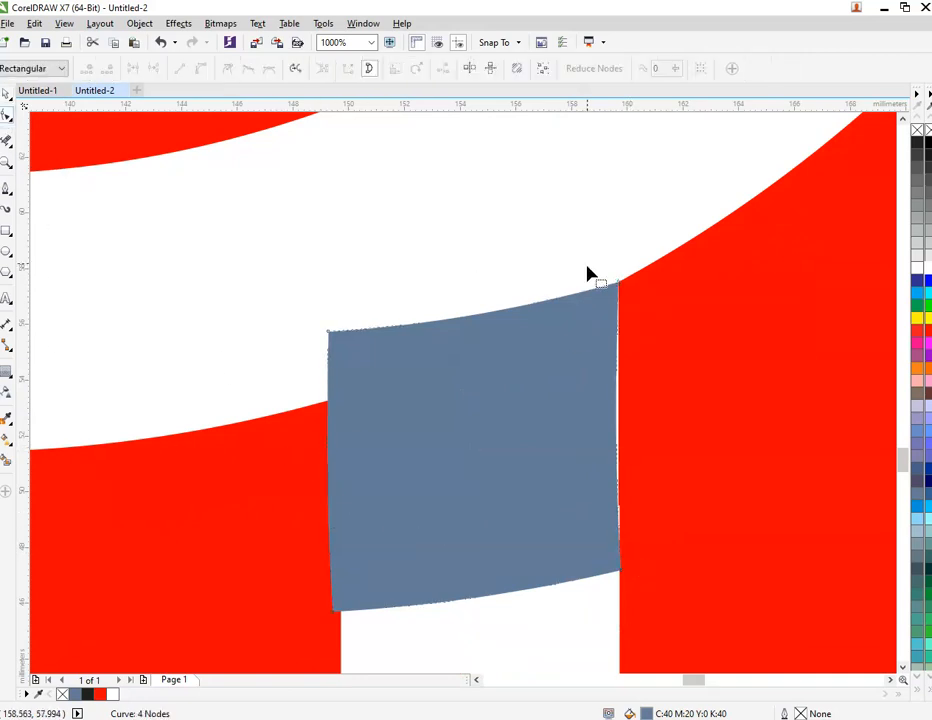
drag(617, 380, 620, 387)
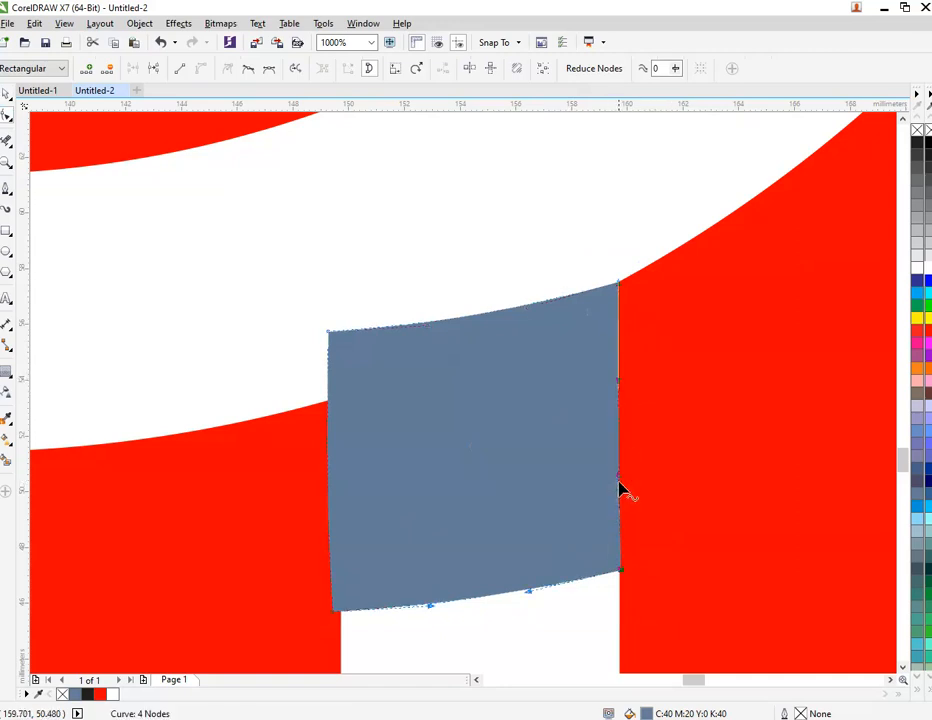
Step: Move both left corner nodes of the piece beneath the lower arc onto the band's edge and straighten the side between them
mouse_move(325, 321)
mouse_down()
mouse_move(349, 377)
mouse_move(327, 335)
mouse_up()
click(327, 338)
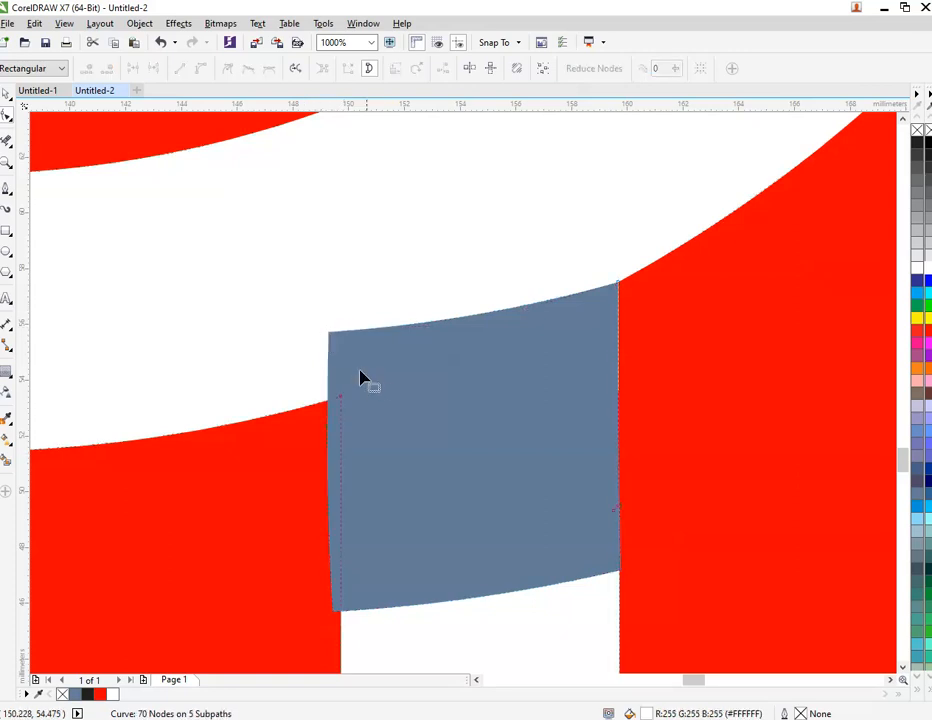
click(360, 379)
drag(331, 337, 337, 395)
scroll(337, 395, up, 1)
scroll(343, 412, down, 2)
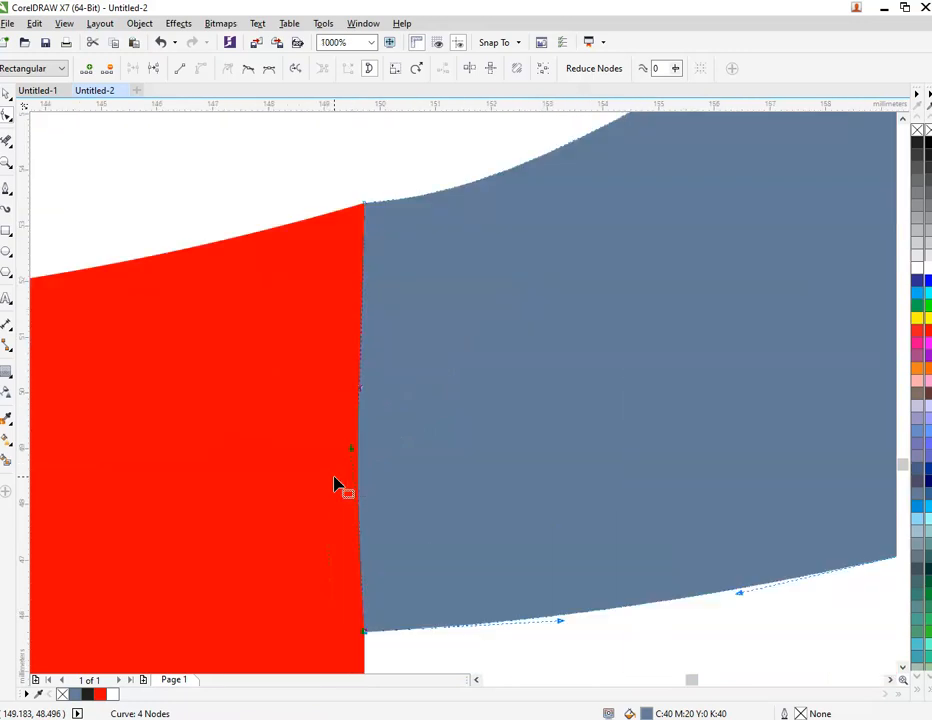
scroll(343, 523, up, 2)
click(352, 456)
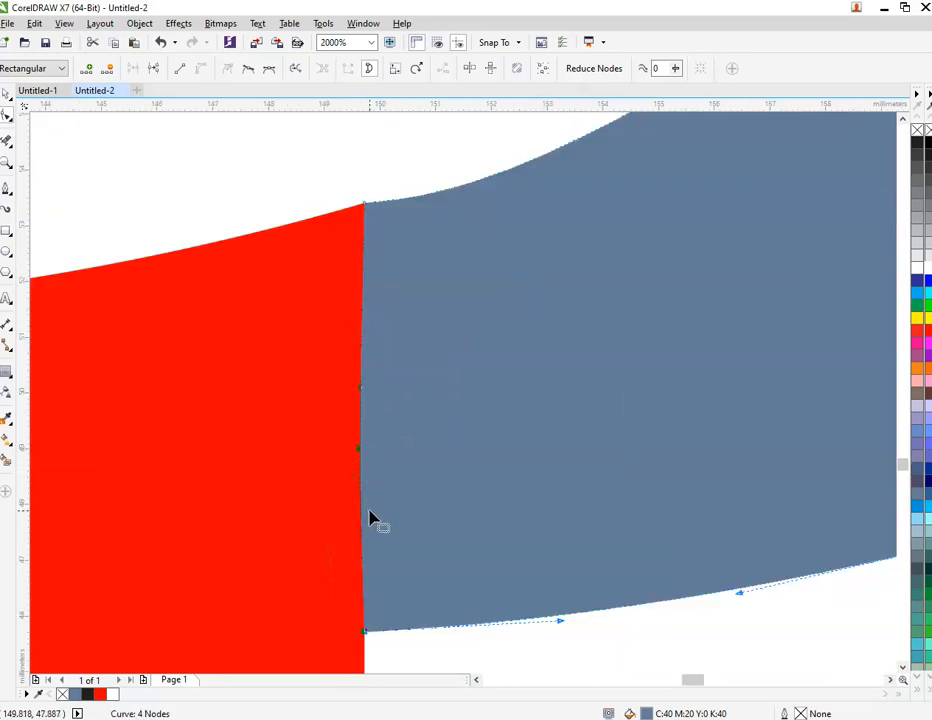
Step: Bend the top edge of the piece beneath the lower arc to follow the arc's underside
scroll(374, 516, down, 2)
scroll(497, 403, up, 1)
scroll(497, 403, up, 1)
drag(458, 289, 531, 386)
scroll(572, 381, down, 2)
scroll(516, 428, down, 2)
scroll(622, 366, up, 2)
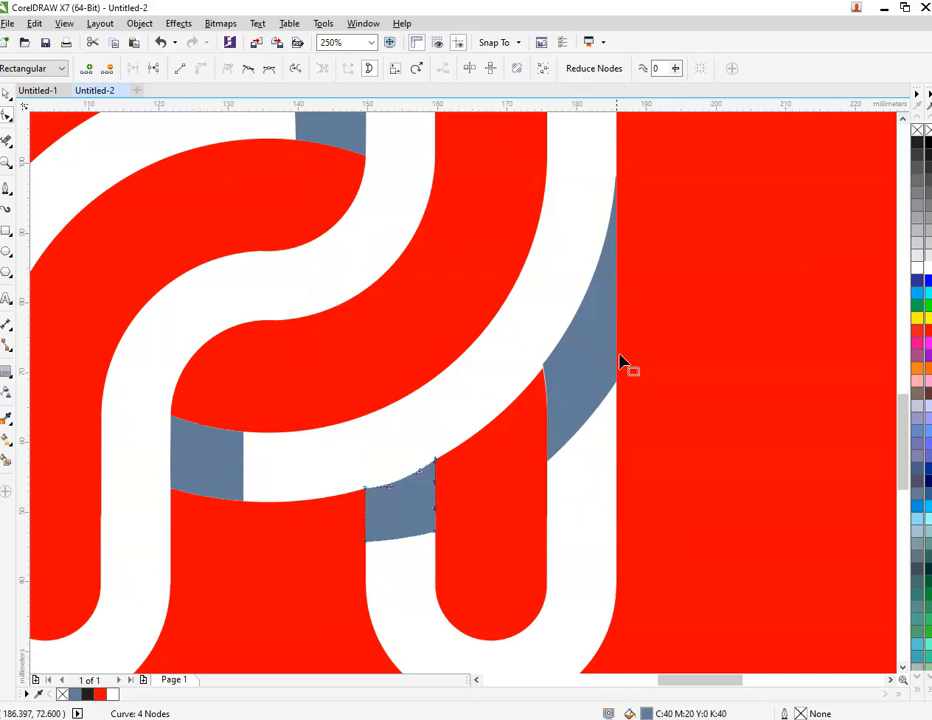
Step: Move the blue-grey piece on the H's outer right side down to about Y 77.2 mm so it meets the inner red corner
key(space)
click(585, 342)
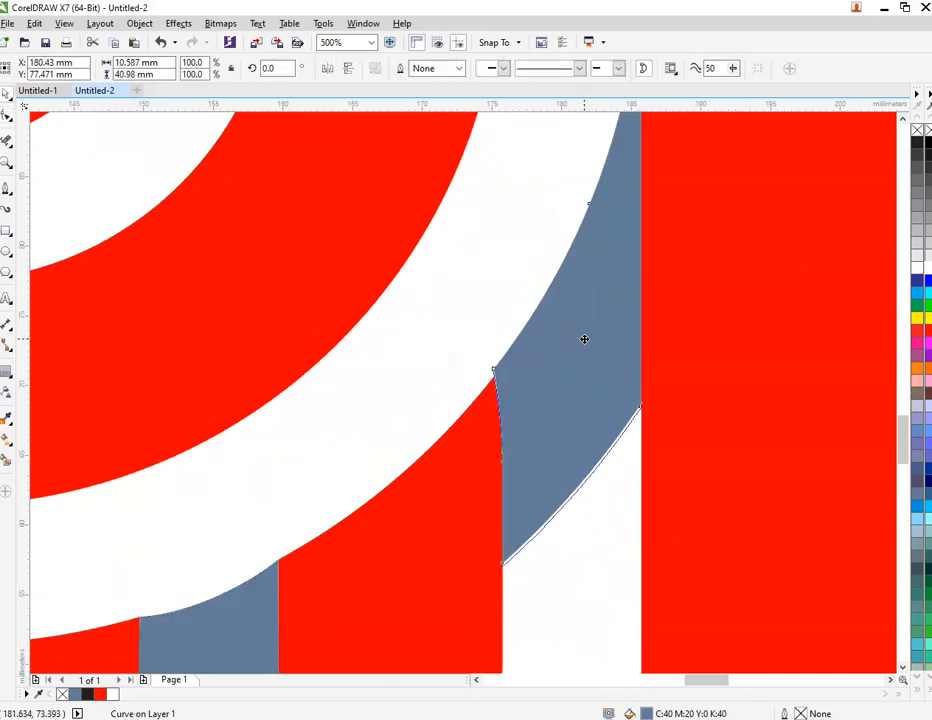
scroll(566, 383, down, 1)
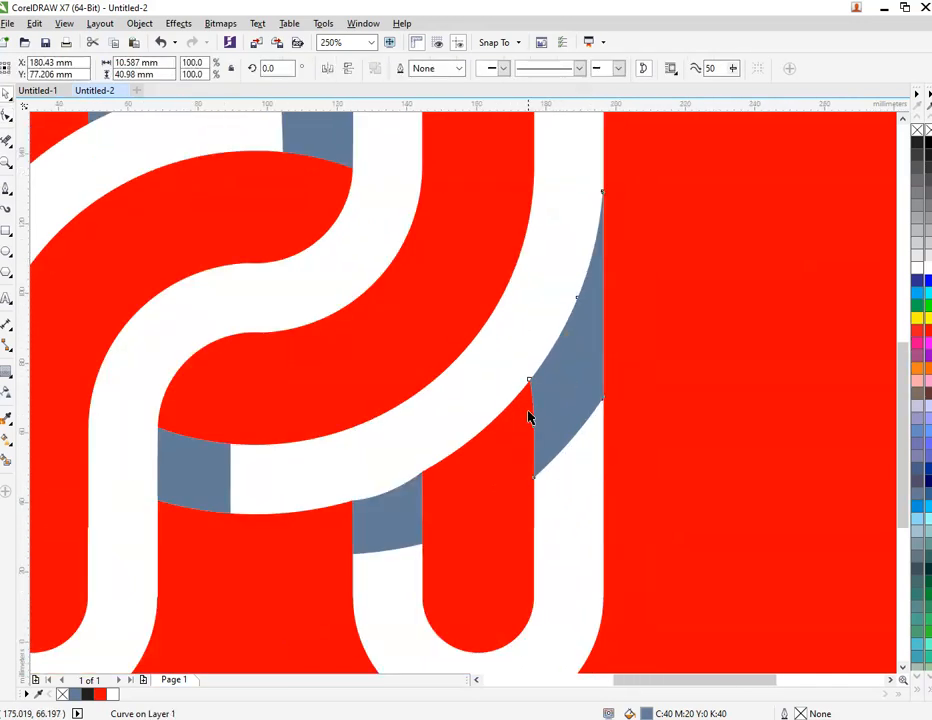
scroll(531, 412, down, 2)
click(757, 304)
Step: Fill all six overlap pieces of the H with black
scroll(450, 360, up, 1)
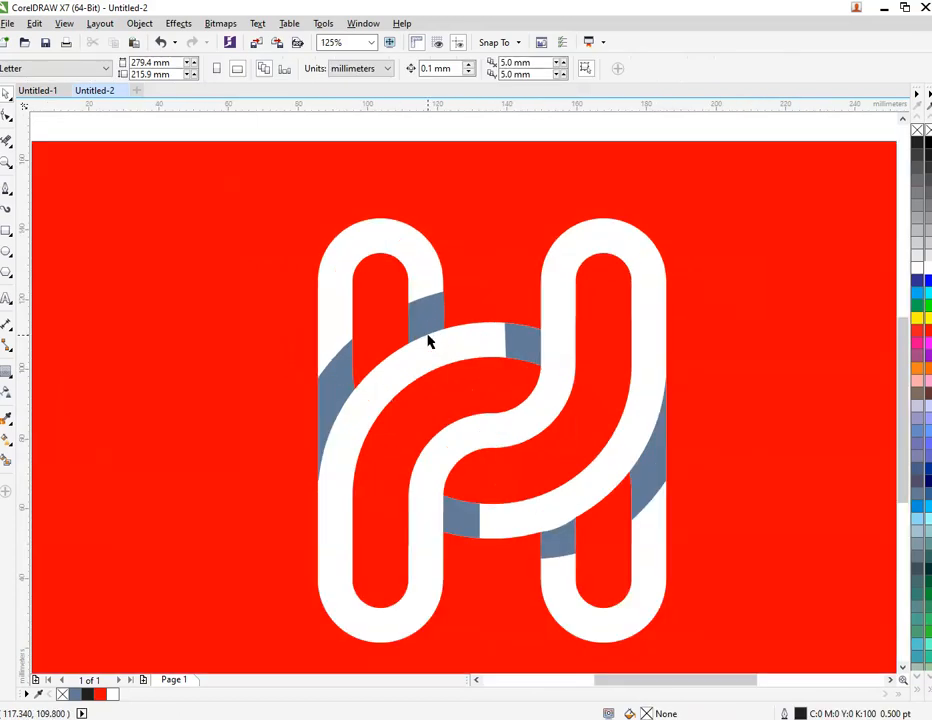
click(428, 330)
click(917, 318)
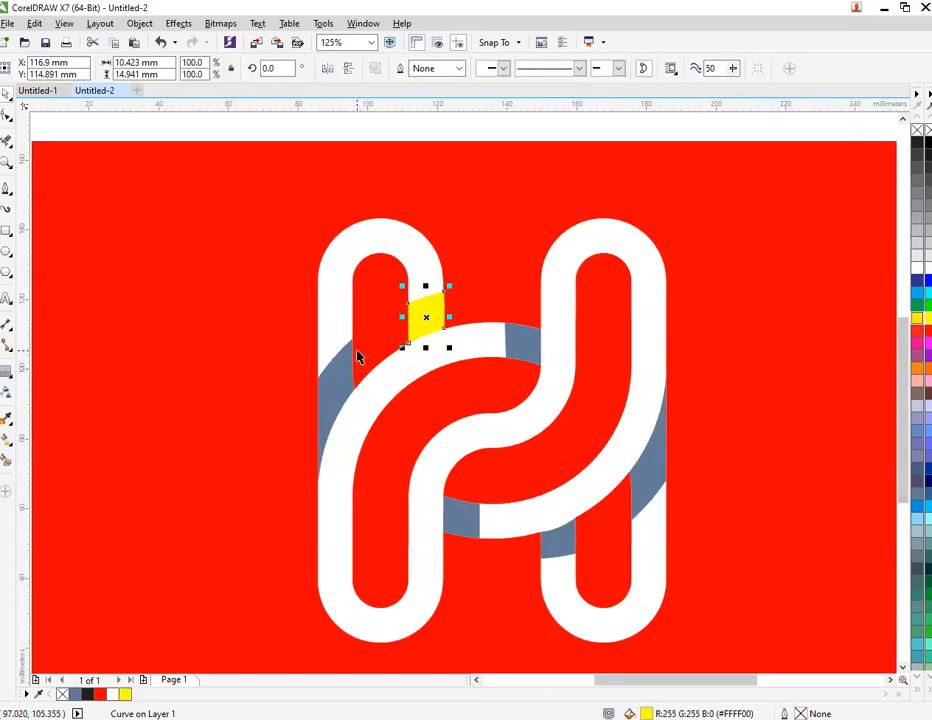
shift+click(339, 370)
shift+click(448, 519)
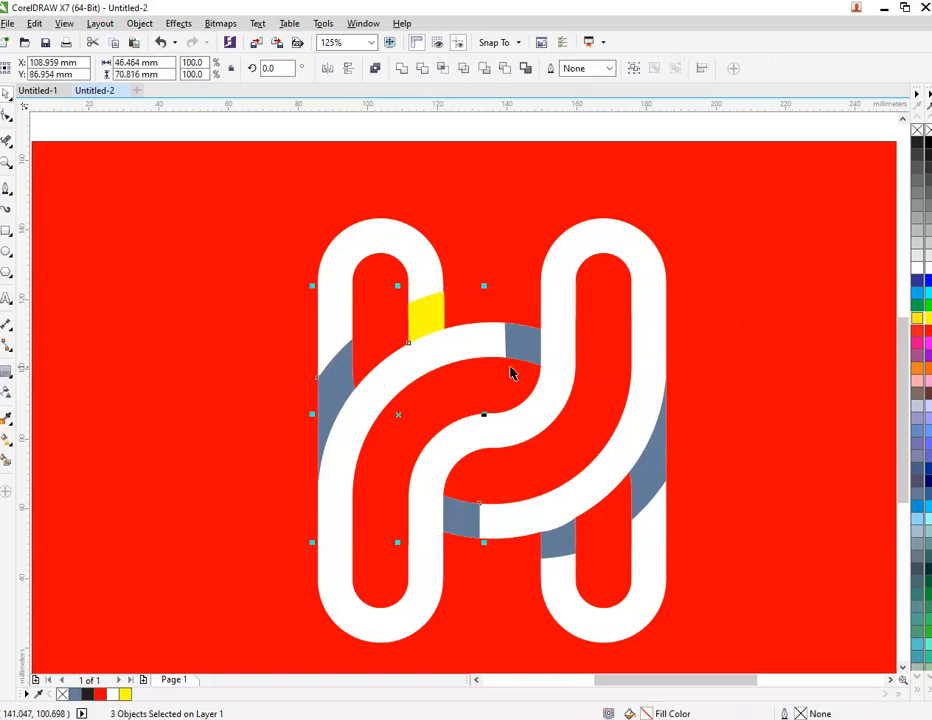
shift+click(518, 352)
shift+click(573, 535)
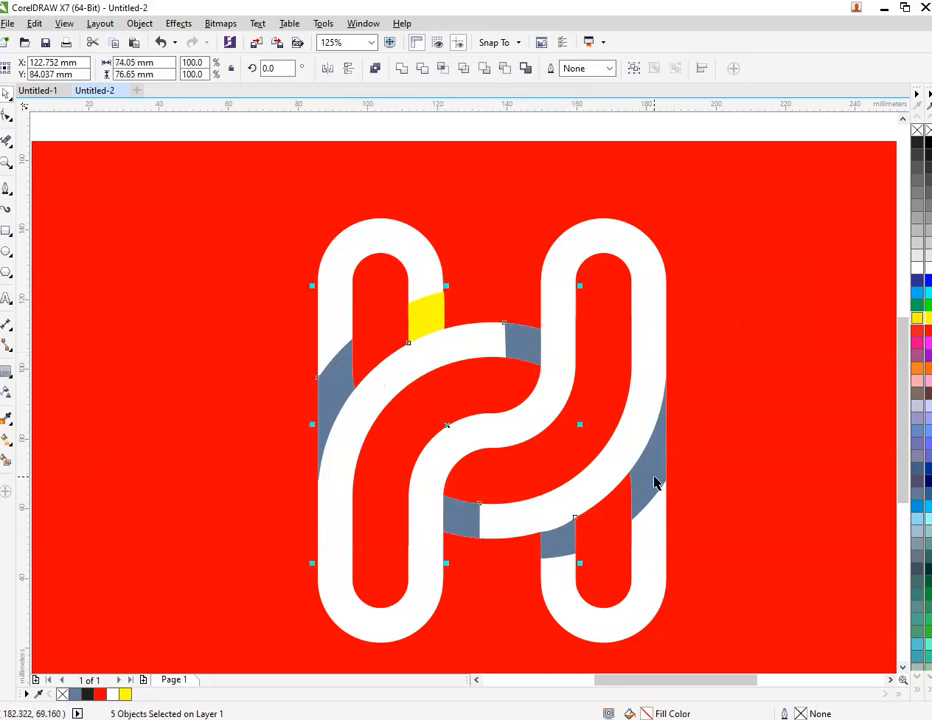
shift+click(655, 483)
click(918, 143)
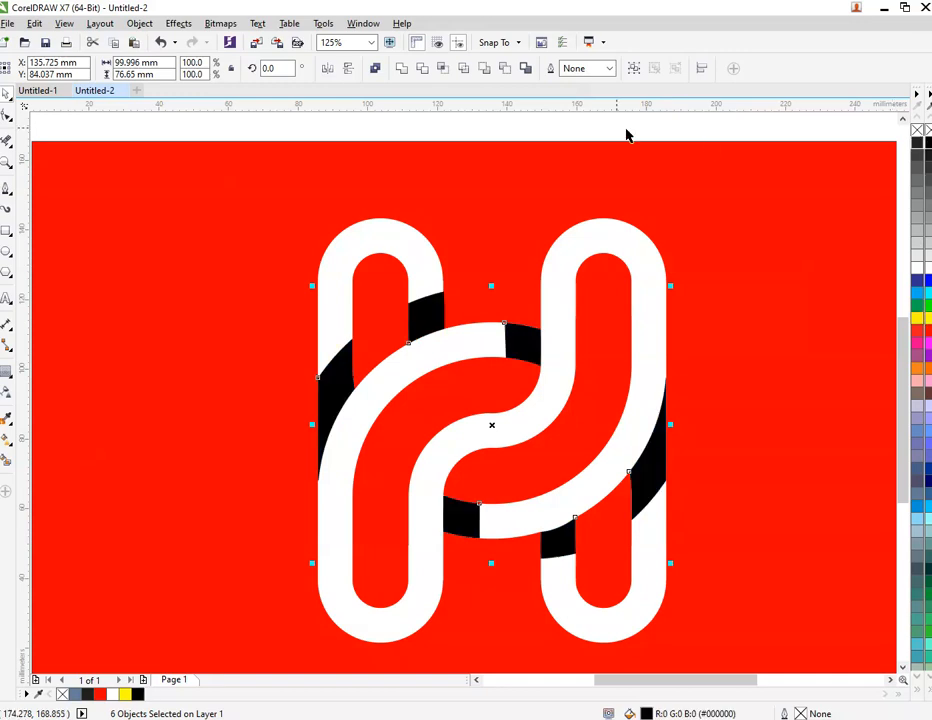
click(576, 124)
Step: Apply a black-to-white linear fountain fill to the outer left overlap piece, fading from the arc's edge up and outward
click(333, 375)
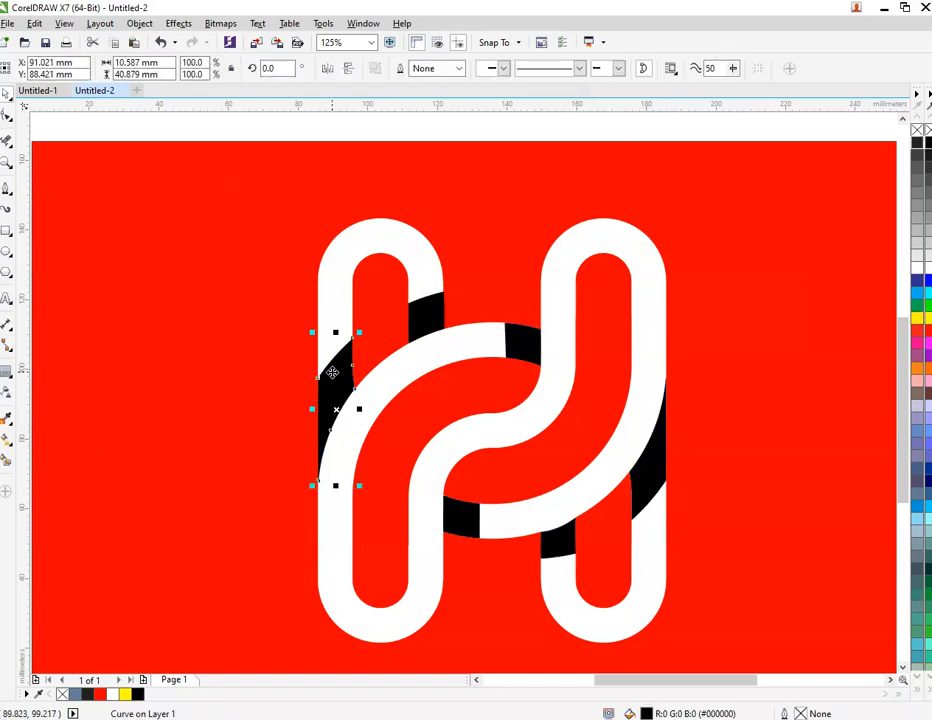
click(6, 447)
scroll(347, 403, up, 3)
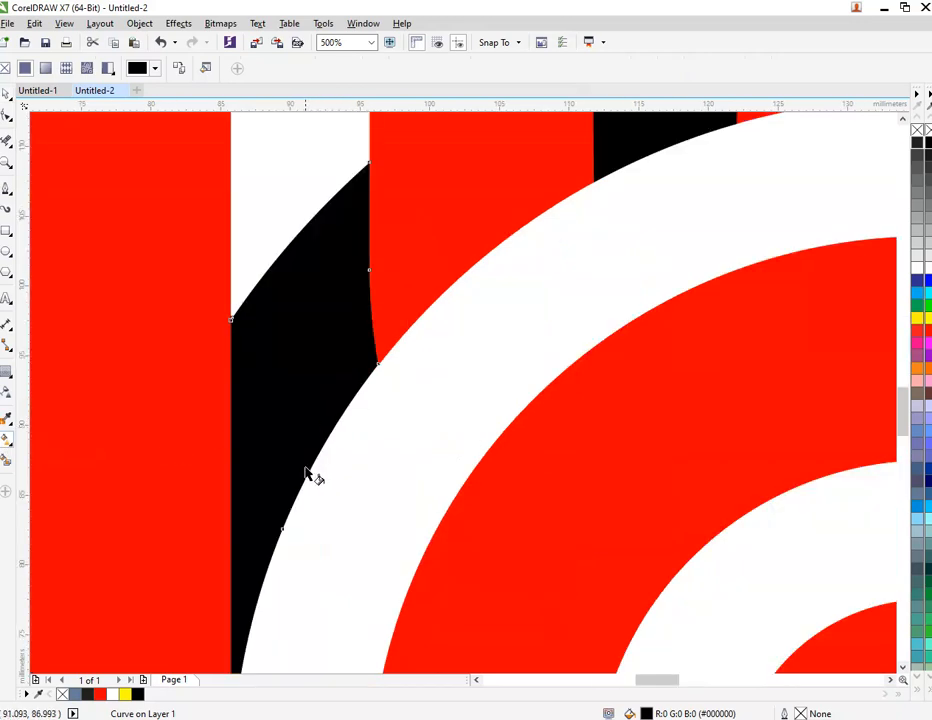
drag(306, 475, 237, 427)
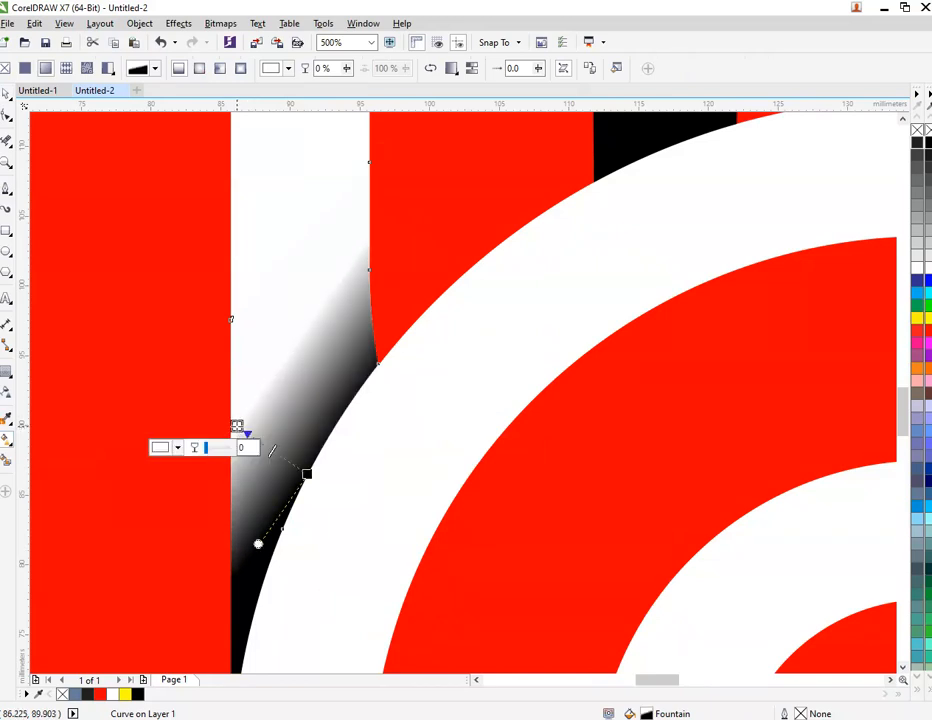
Step: Apply a black-to-white linear fountain fill to the overlap piece above the upper arc, fading upward from the arc's edge
scroll(237, 427, down, 2)
click(346, 338)
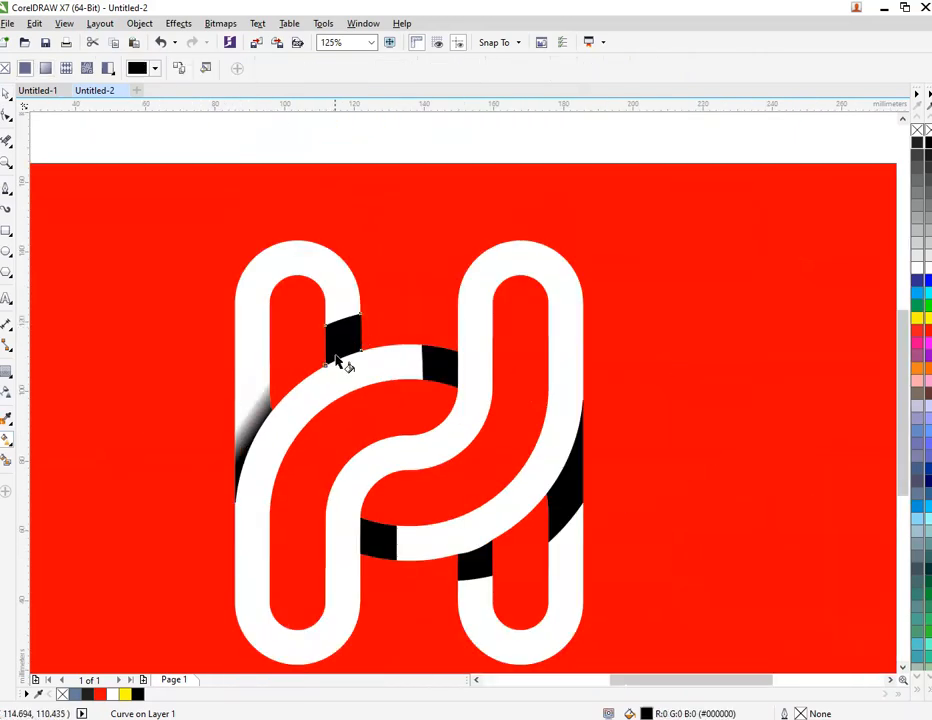
scroll(346, 354, up, 1)
scroll(346, 358, up, 2)
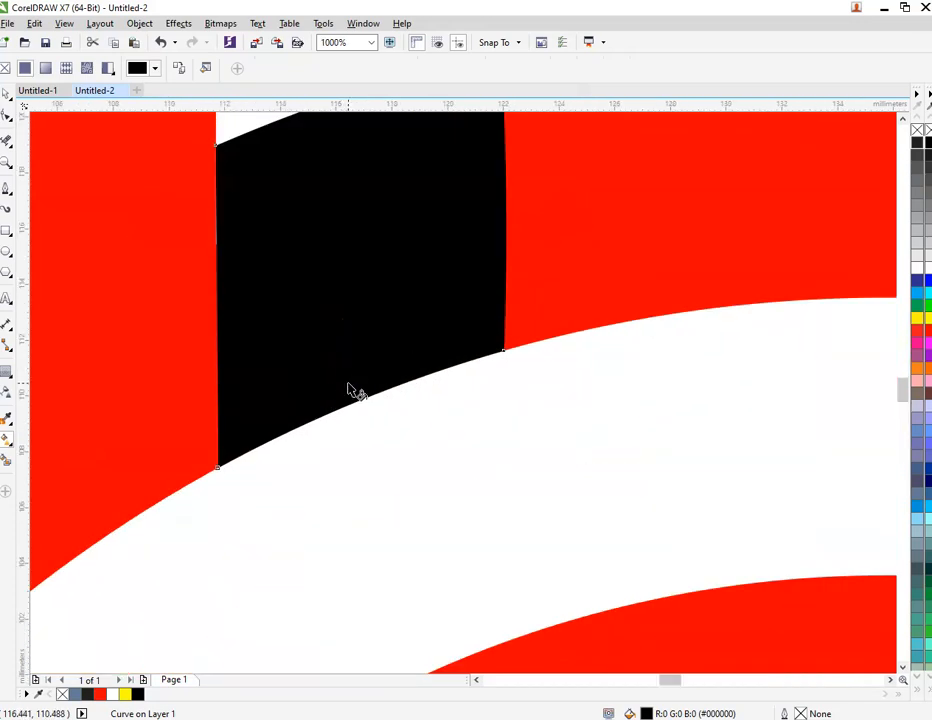
drag(354, 400, 331, 328)
Step: Apply a short black-to-white linear fountain fill to the upper arc's right-end piece, fading leftward from the vertical band's edge
scroll(331, 328, down, 4)
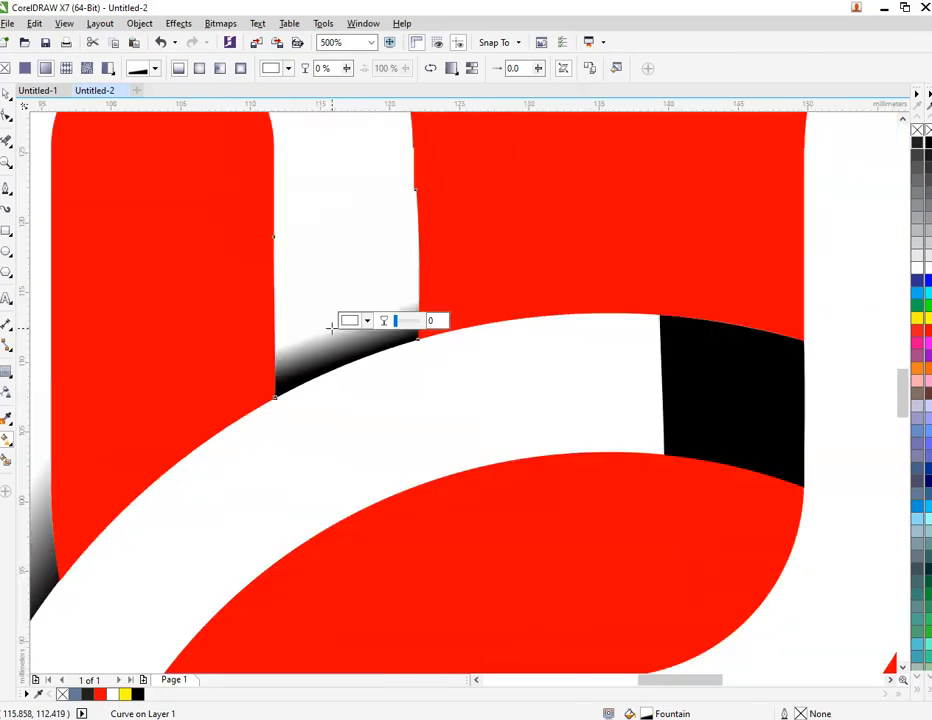
click(443, 345)
scroll(445, 347, up, 4)
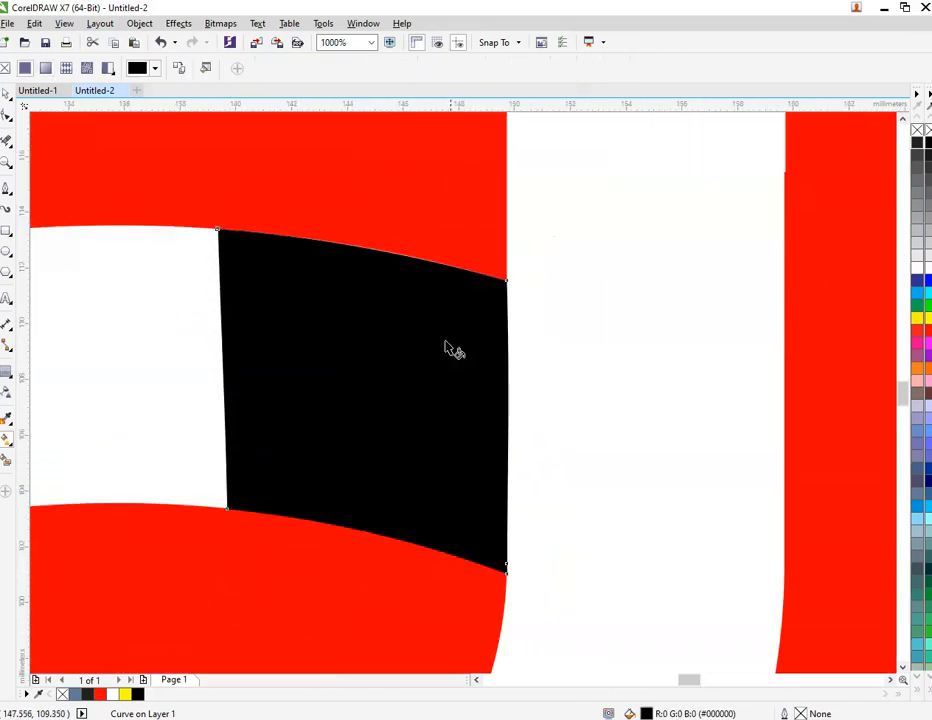
drag(505, 416, 462, 406)
Step: Apply a black-to-white linear fountain fill to the outer right overlap piece, fading down and outward from the arc's edge
scroll(462, 406, down, 5)
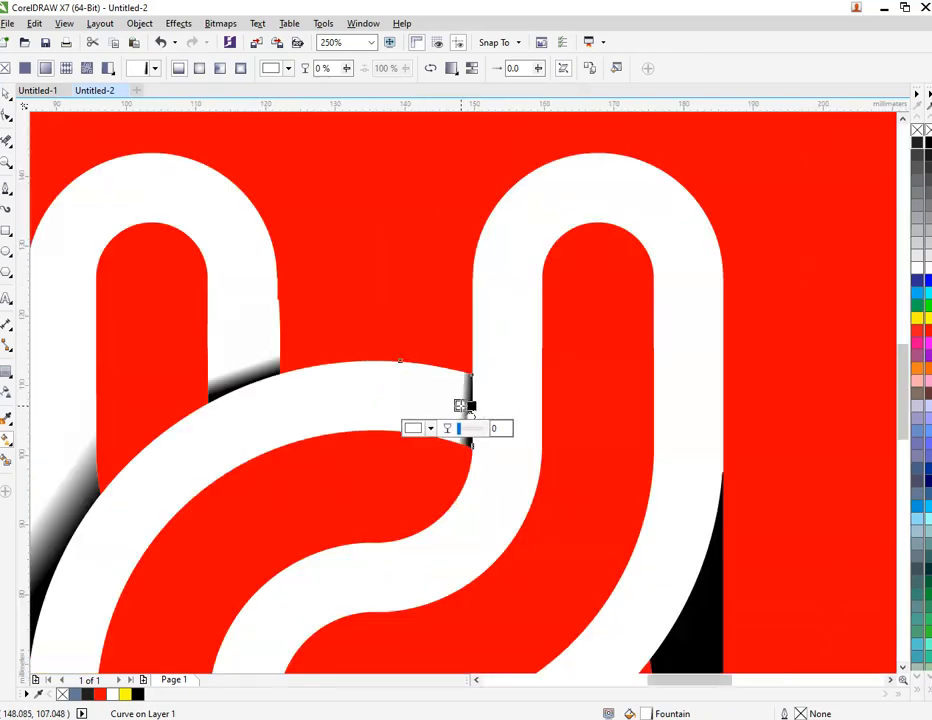
click(578, 533)
scroll(599, 560, up, 2)
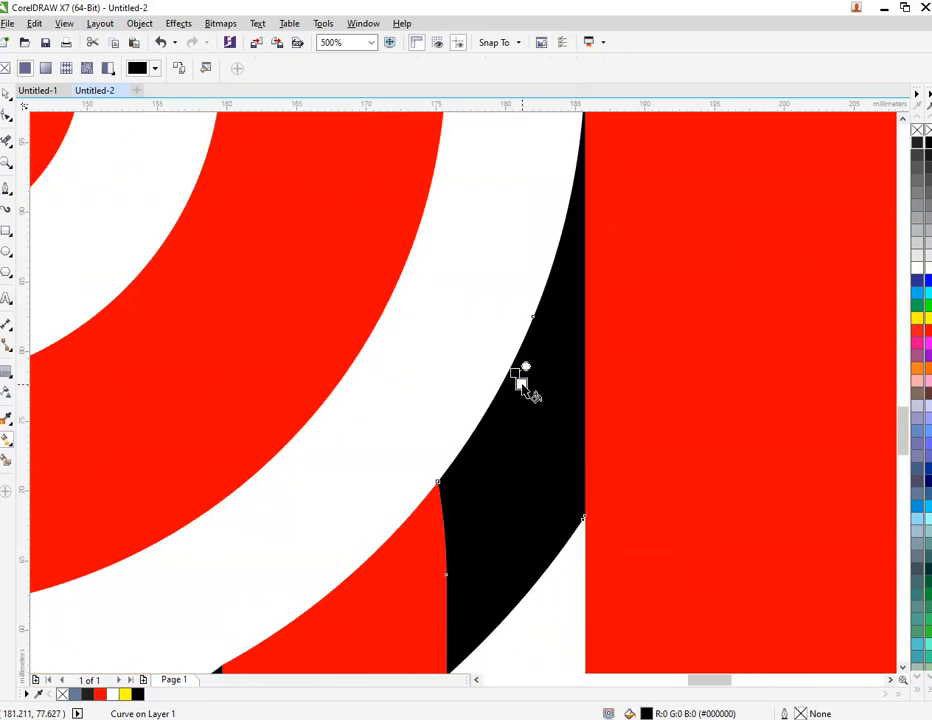
drag(520, 377, 560, 399)
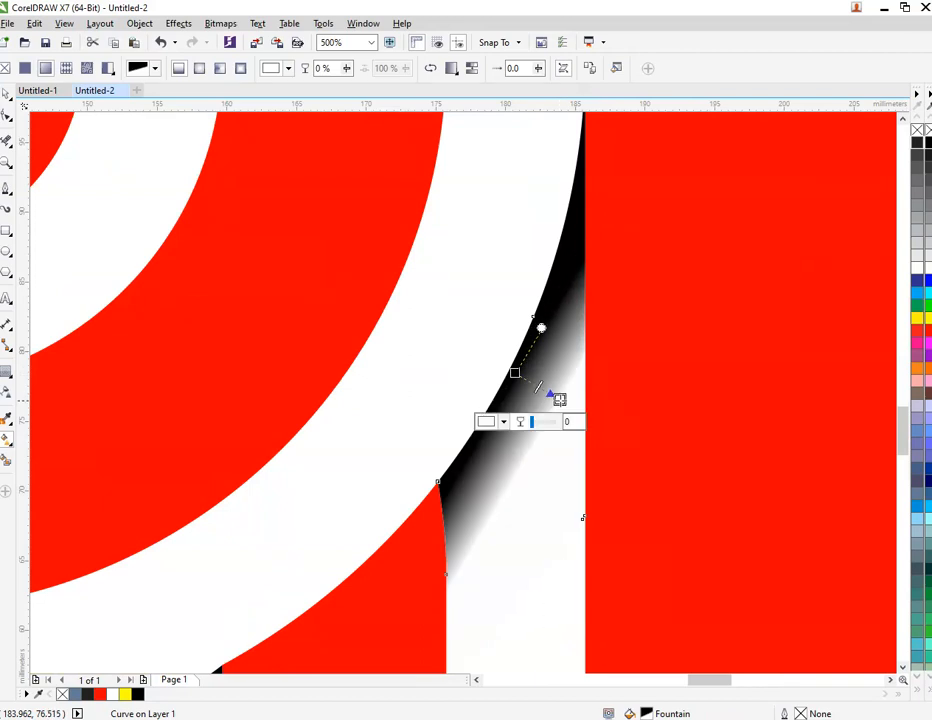
Step: Apply a black-to-white linear fountain fill to the overlap piece beneath the lower arc, fading downward from the arc's edge
scroll(560, 396, down, 3)
scroll(531, 453, up, 3)
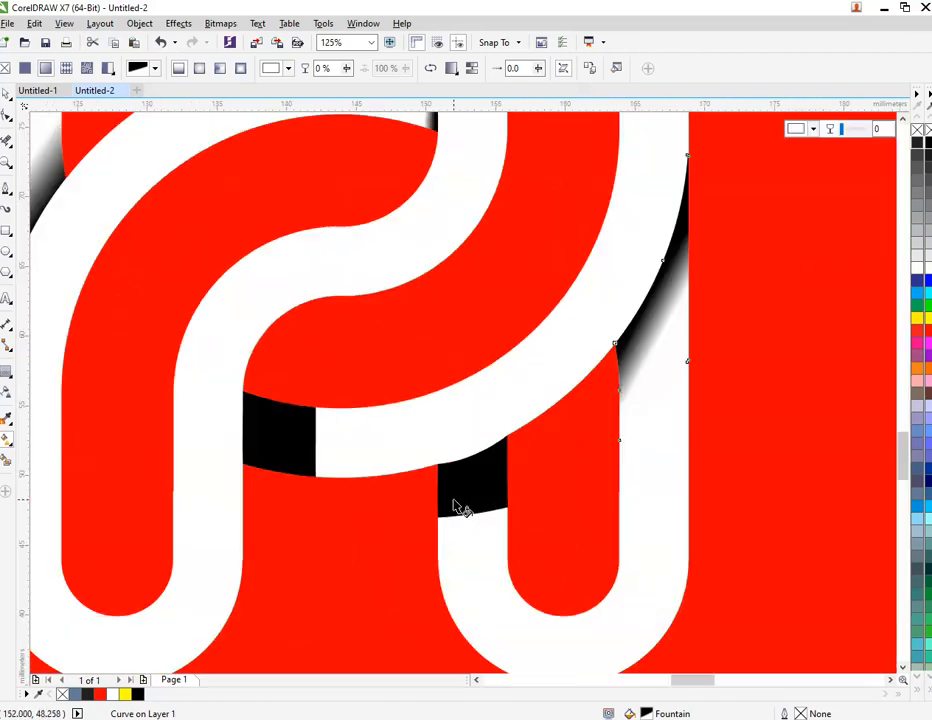
scroll(455, 501, up, 1)
click(497, 438)
drag(486, 411, 500, 452)
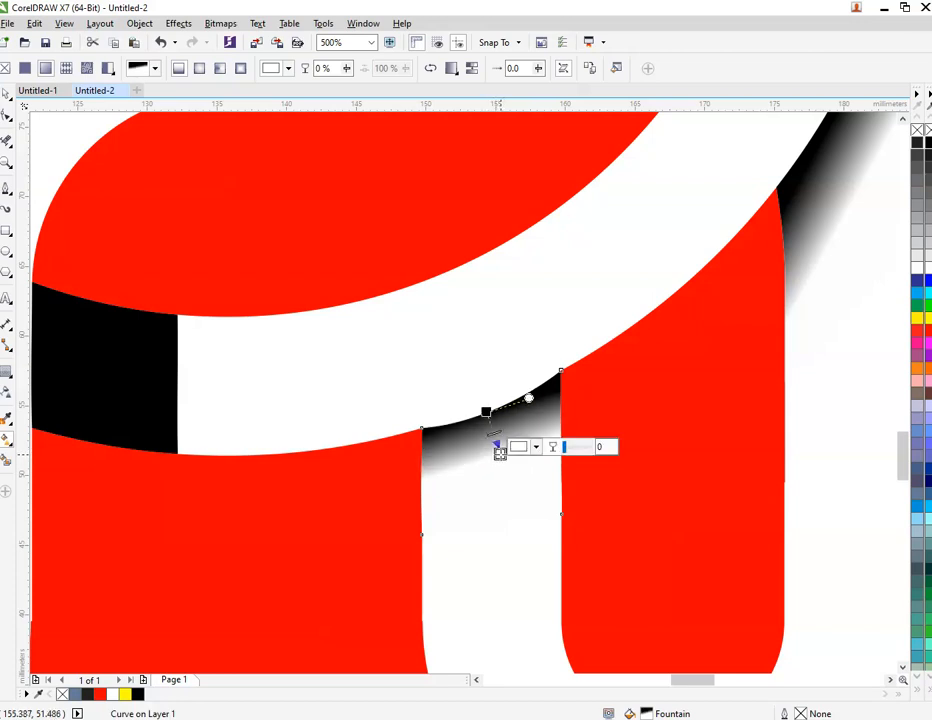
Step: Apply a black-to-white linear fountain fill to the lower arc's left-end piece, fading rightward from the vertical band's edge
scroll(497, 449, down, 3)
scroll(325, 413, up, 3)
click(251, 434)
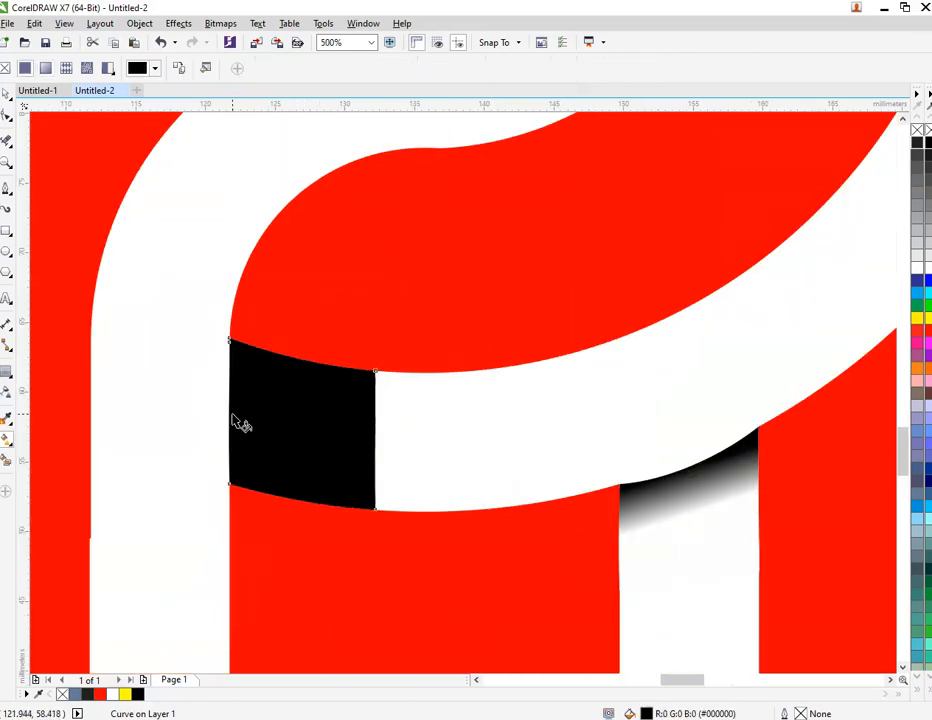
drag(232, 417, 320, 415)
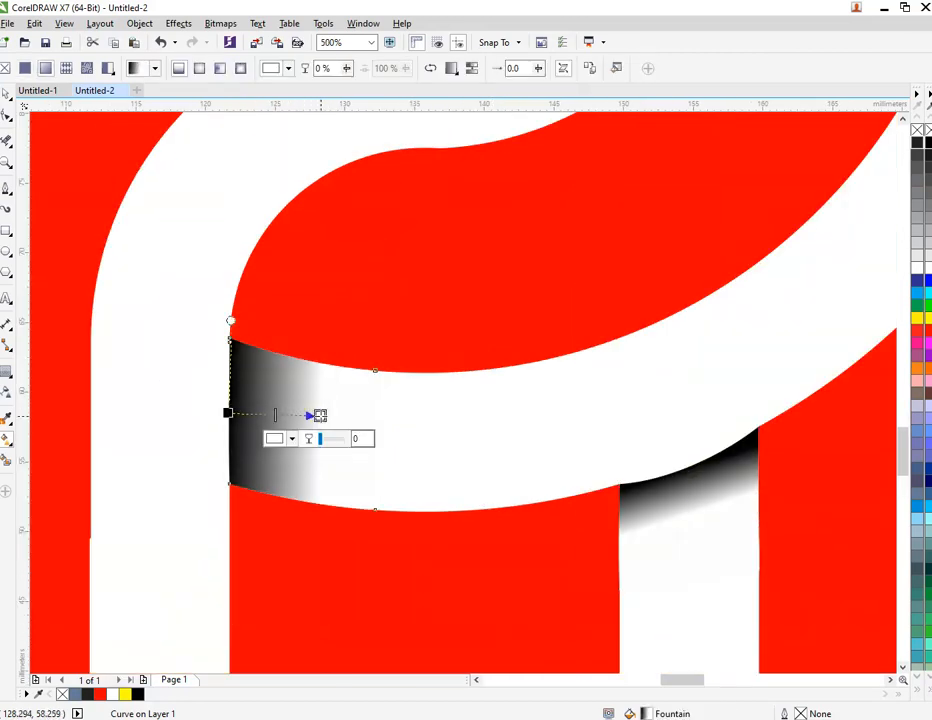
Step: Lengthen the fountain fill on the upper arc's right-end piece so its shadow fades over a wider stretch of the arc
scroll(388, 449, down, 2)
scroll(562, 470, down, 3)
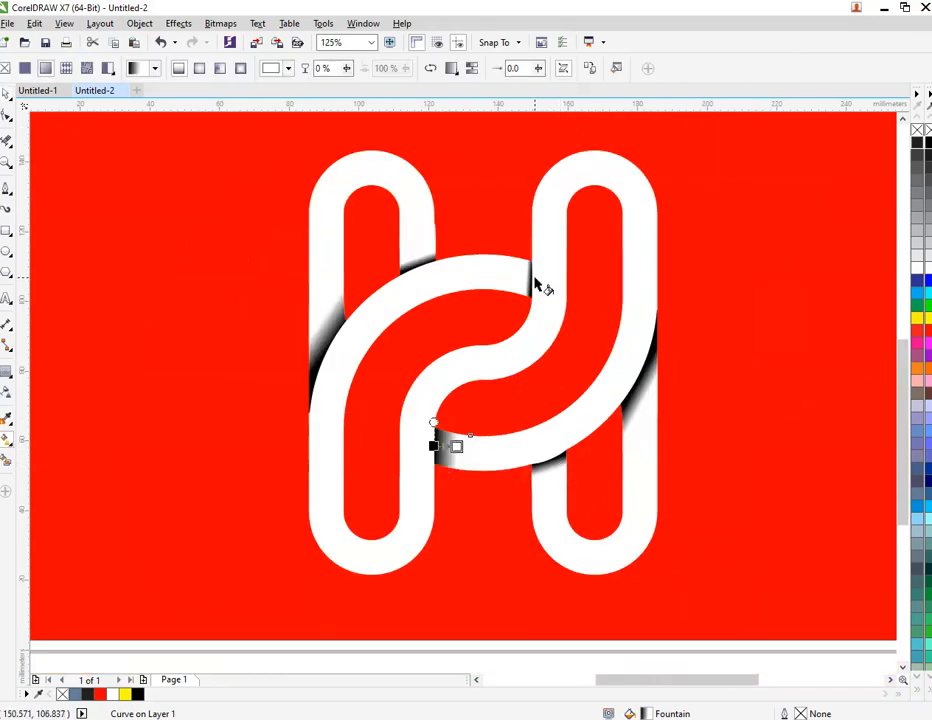
scroll(535, 283, up, 3)
click(535, 283)
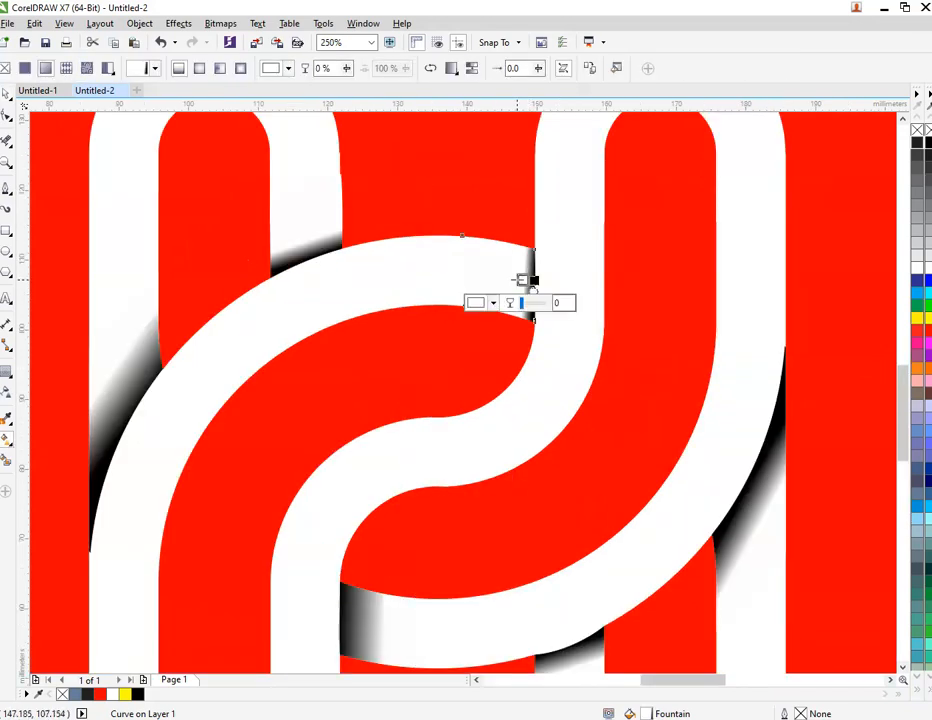
scroll(525, 280, up, 6)
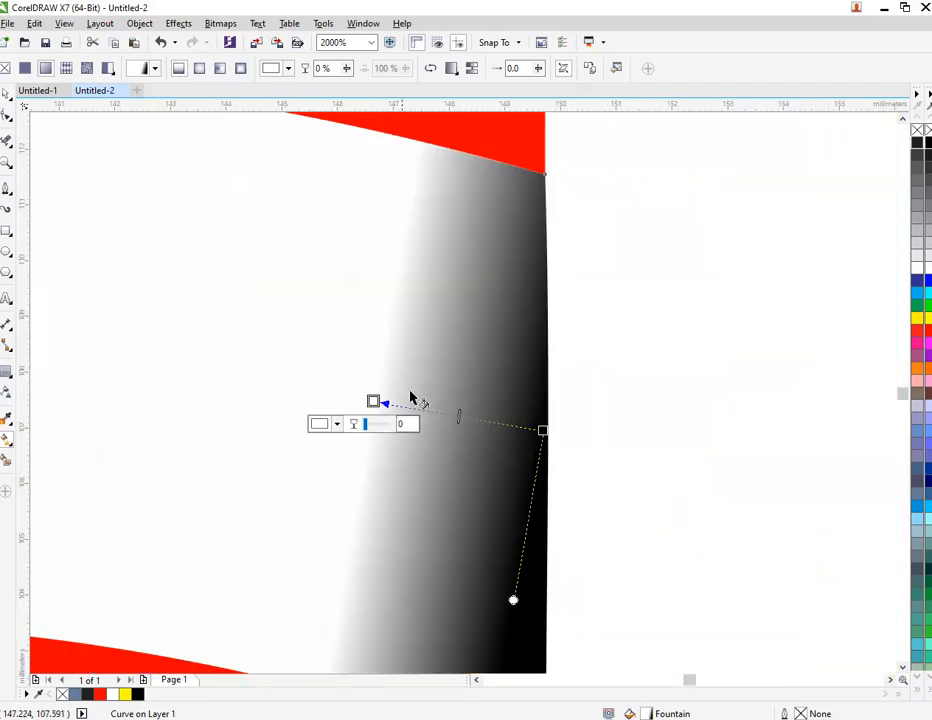
scroll(410, 398, down, 6)
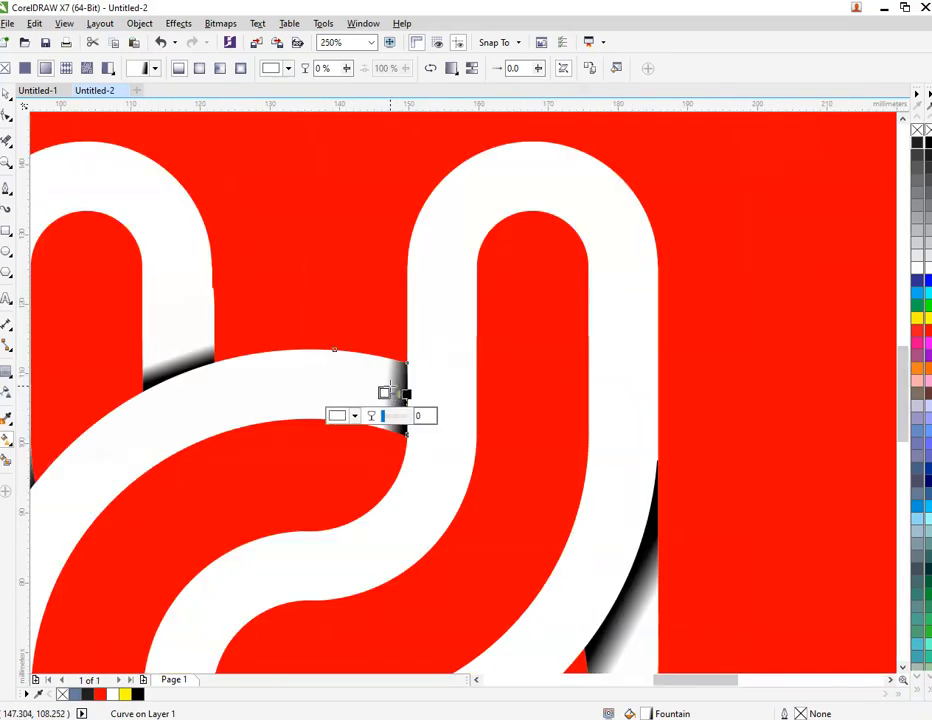
scroll(392, 393, down, 4)
Step: Select all the H logo pieces and shorten the outer left overlap piece's fountain fill by pulling its white end toward the arc
click(467, 251)
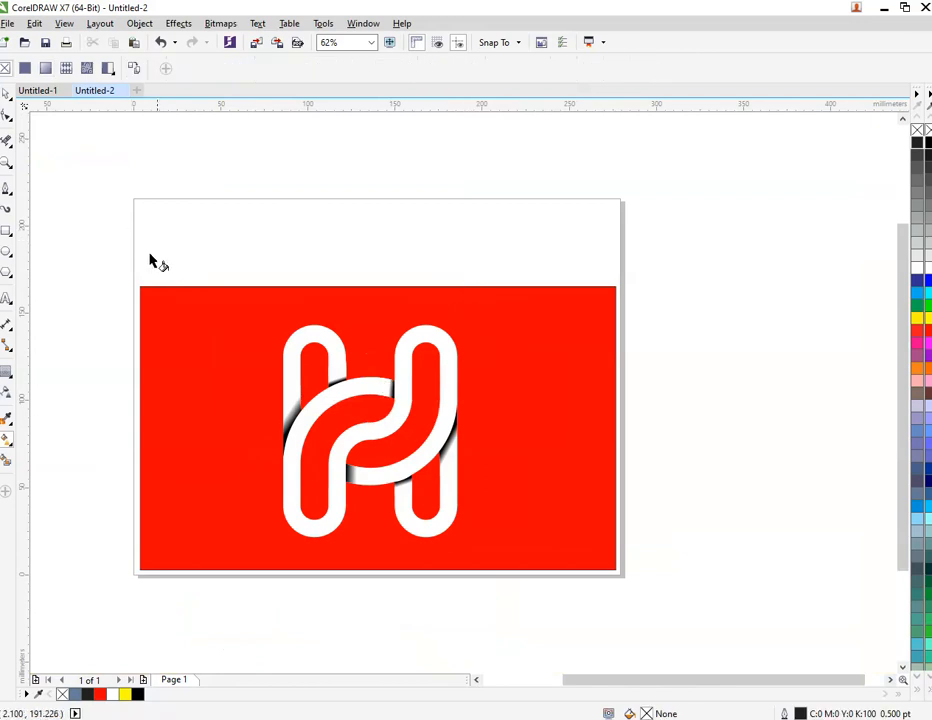
click(170, 300)
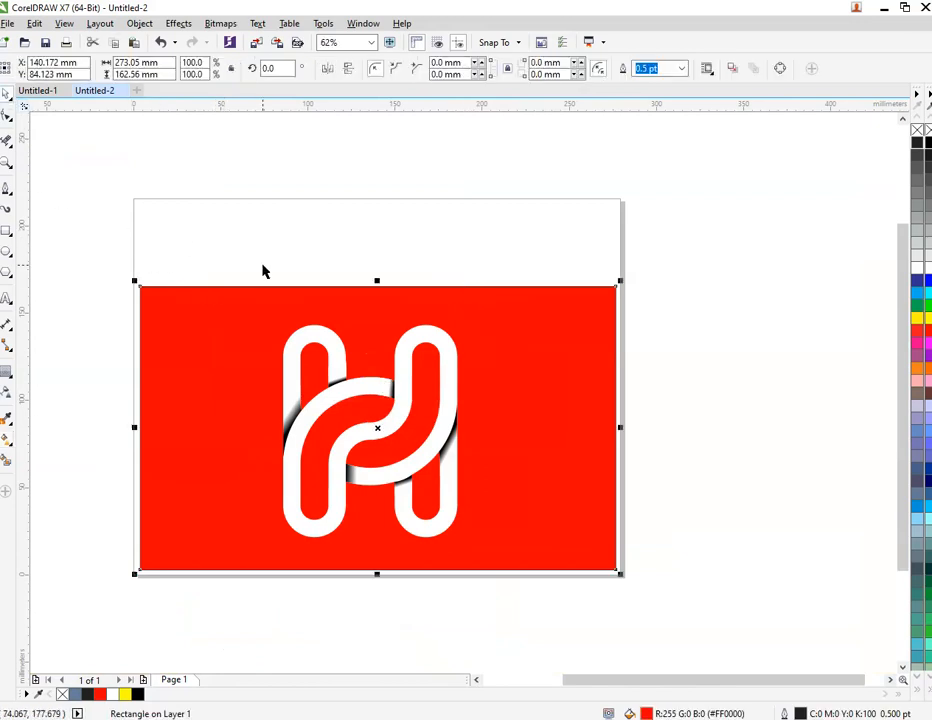
drag(242, 244, 531, 589)
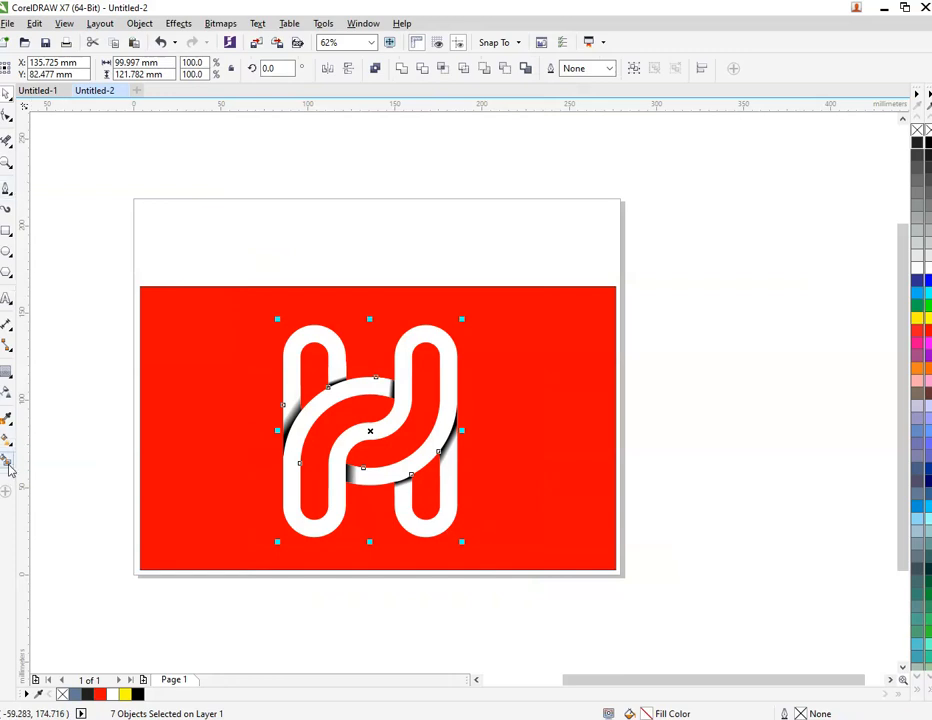
click(7, 464)
scroll(290, 428, up, 4)
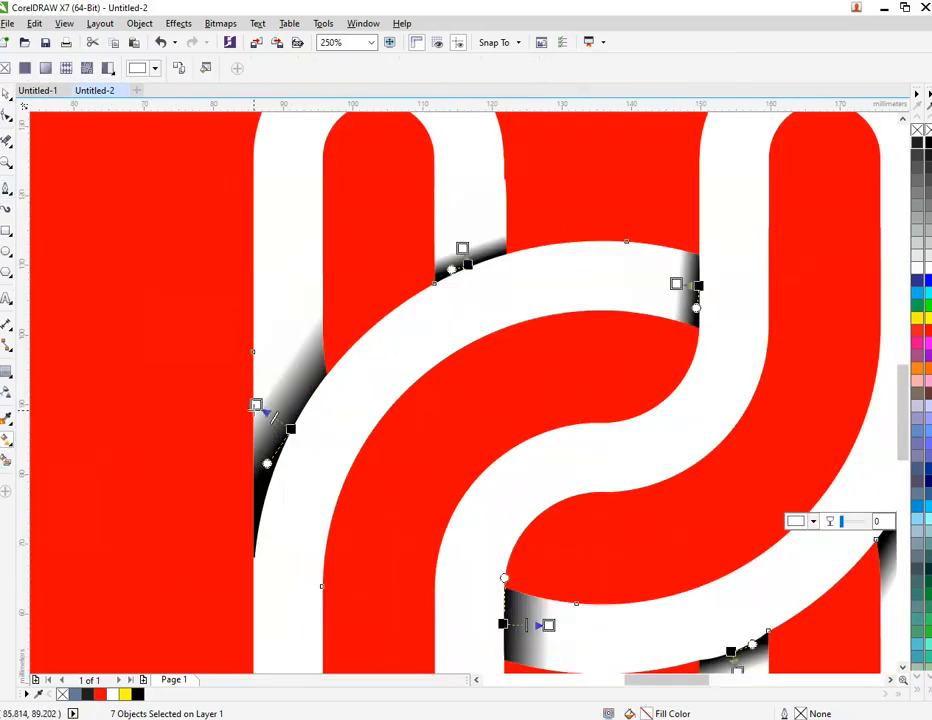
drag(255, 408, 265, 416)
scroll(266, 416, down, 4)
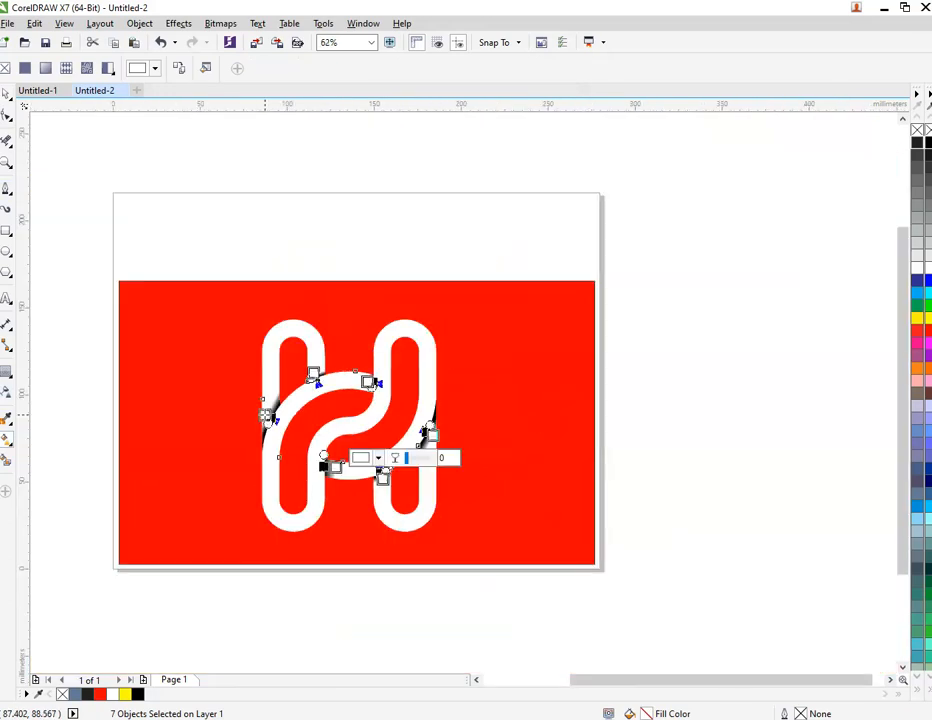
Step: Group all seven logo pieces and centre the group horizontally and vertically on the red background rectangle
key(space)
drag(212, 204, 523, 638)
key(ctrl+g)
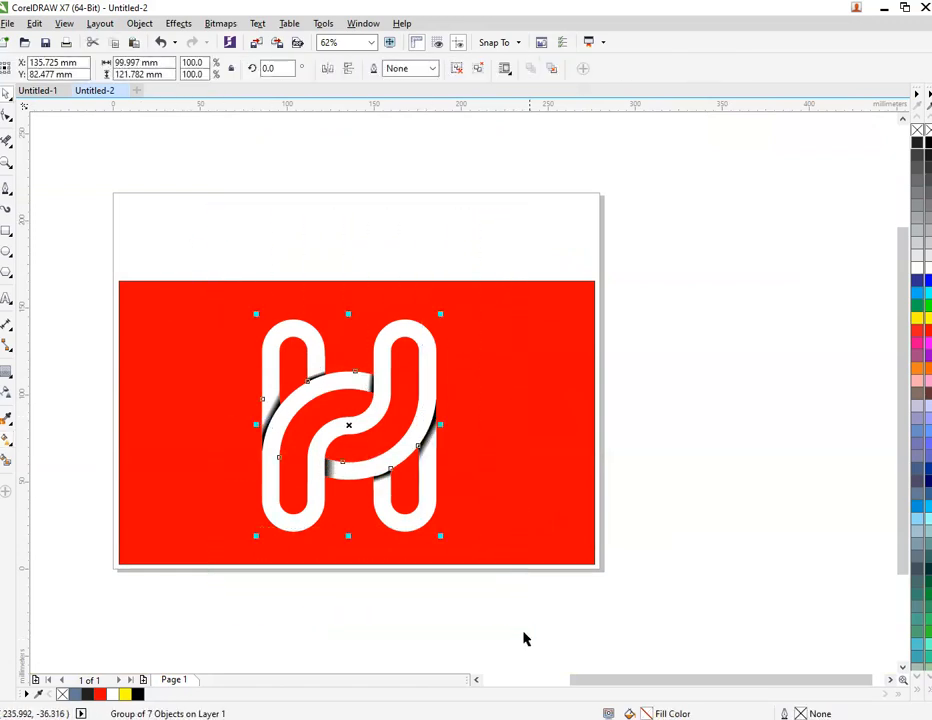
shift+click(535, 524)
key(c)
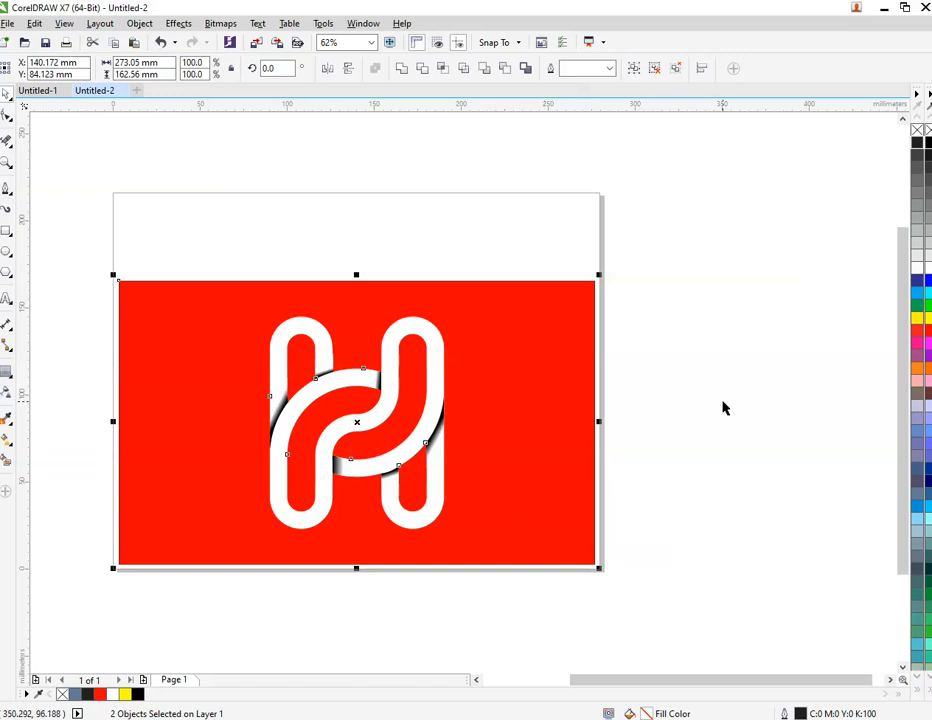
click(724, 408)
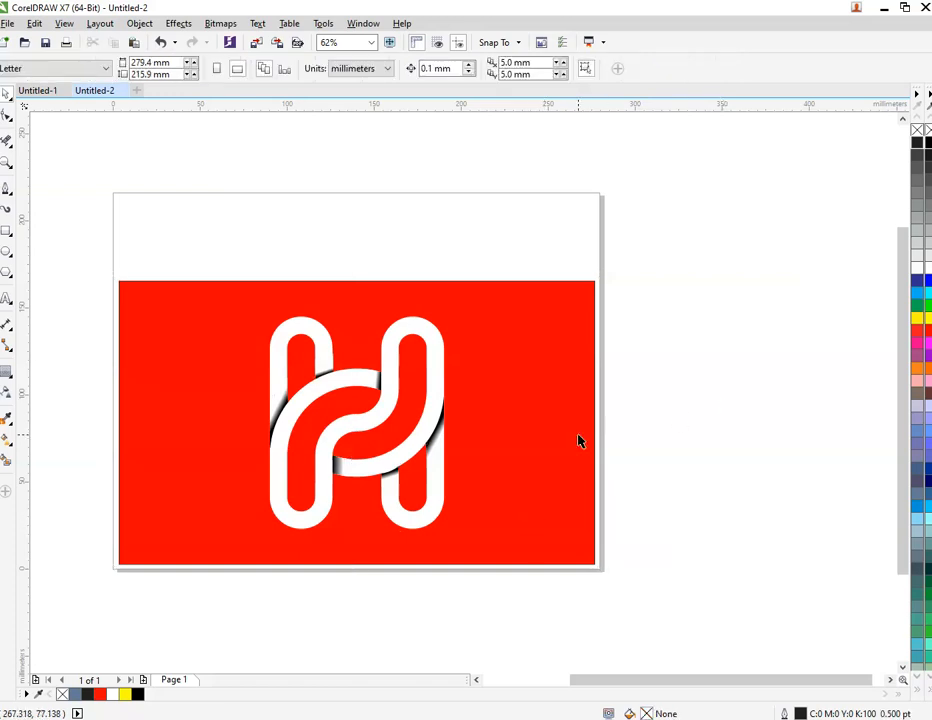
Step: Fit the artwork to the view and examine the finished H logo in a full-screen preview
key(F4)
key(F9)
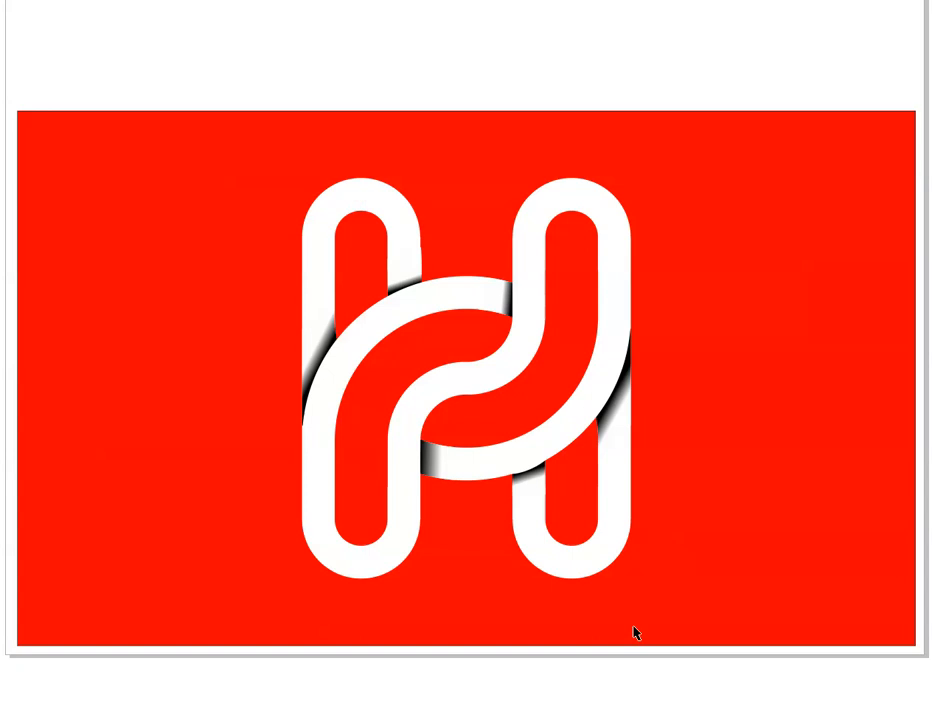
key(Escape)
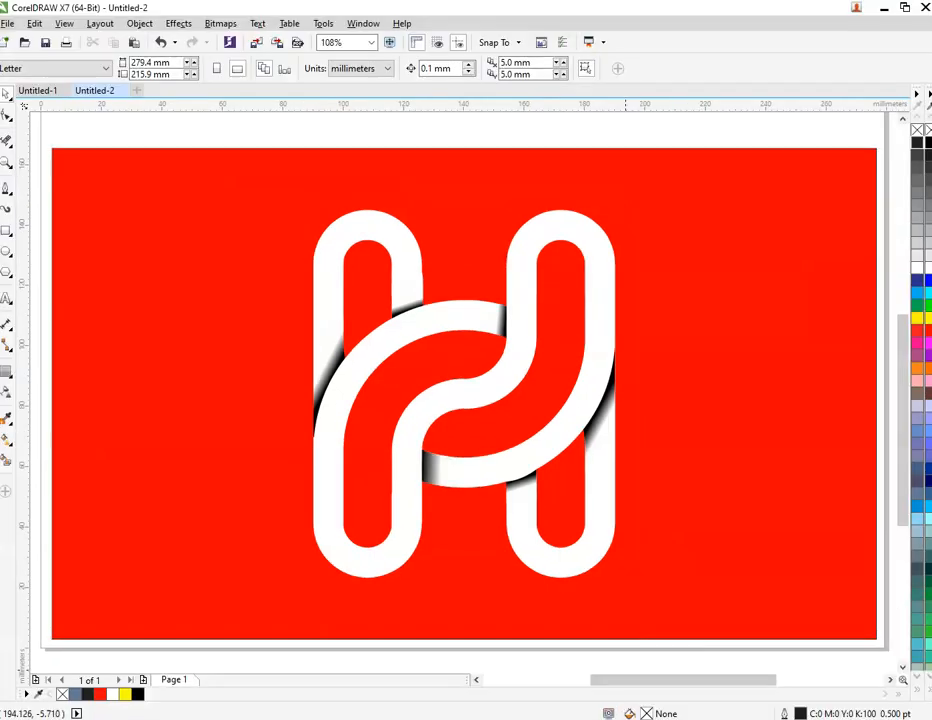